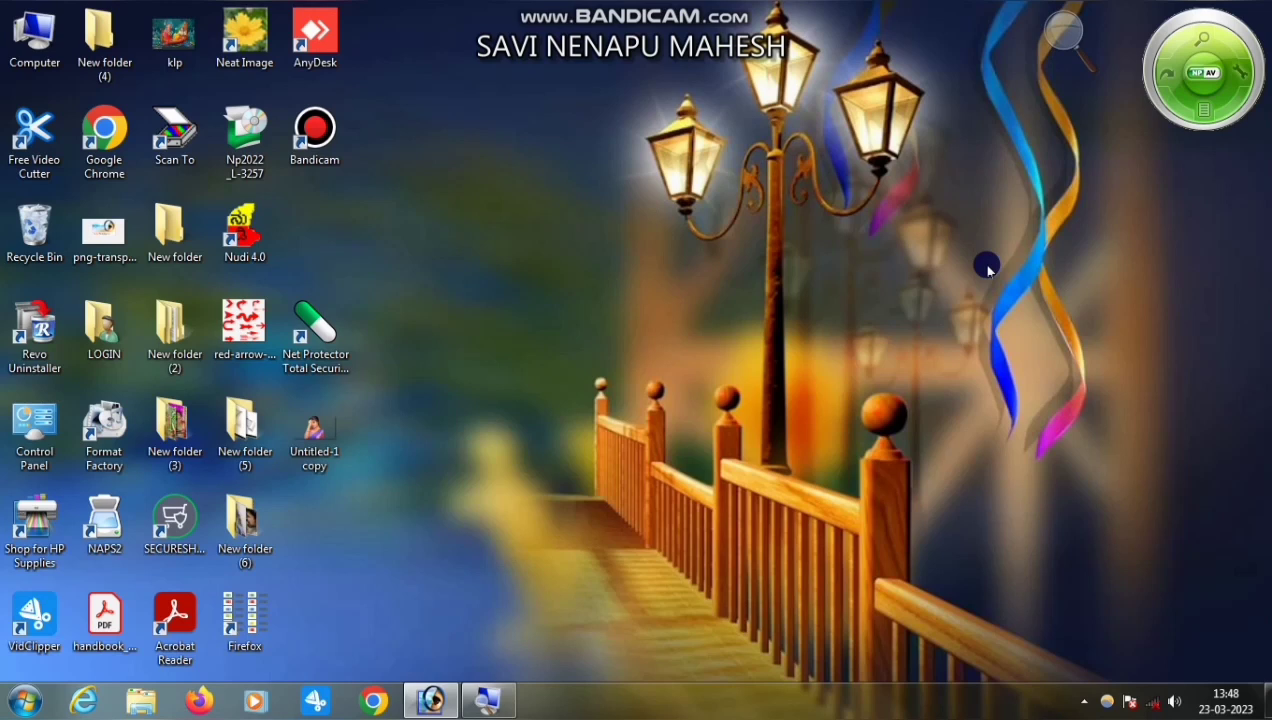
# Switch to Adobe Photoshop, create a white RGB document using the 1280 x 720 HDTV 720P preset, and maximize its window
pyautogui.click(430, 702)
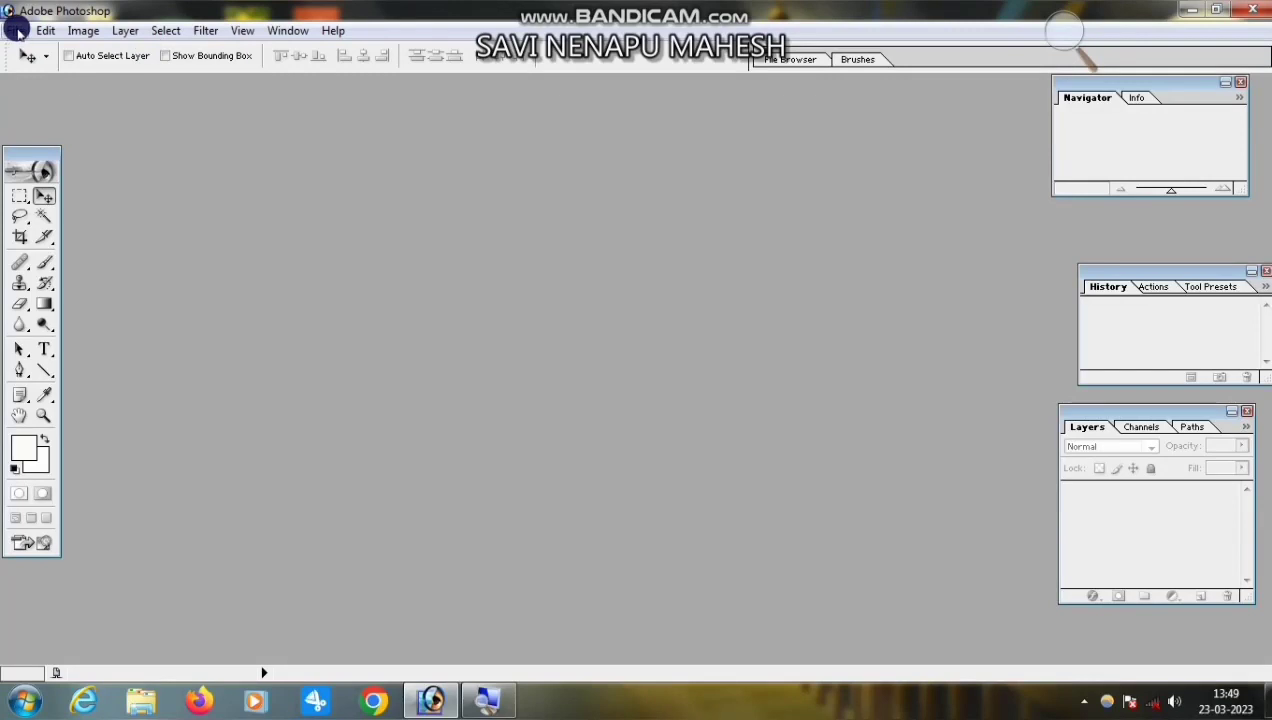
pyautogui.click(12, 31)
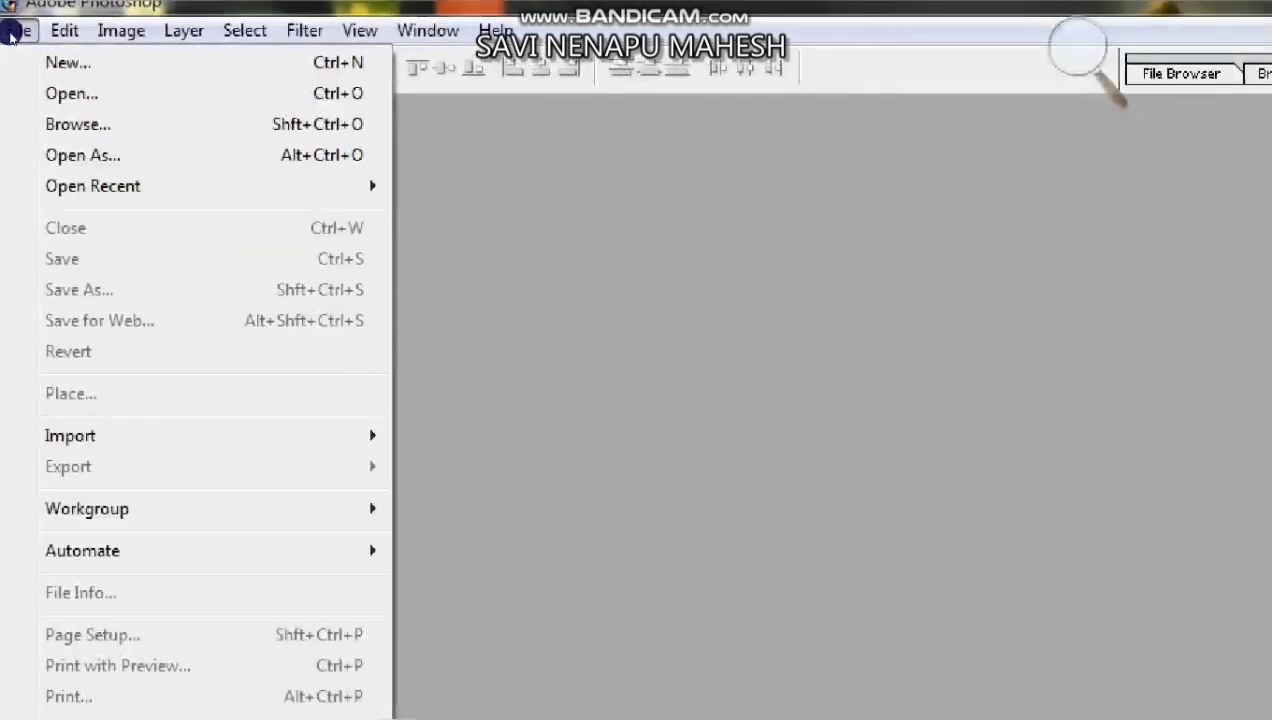
pyautogui.click(34, 60)
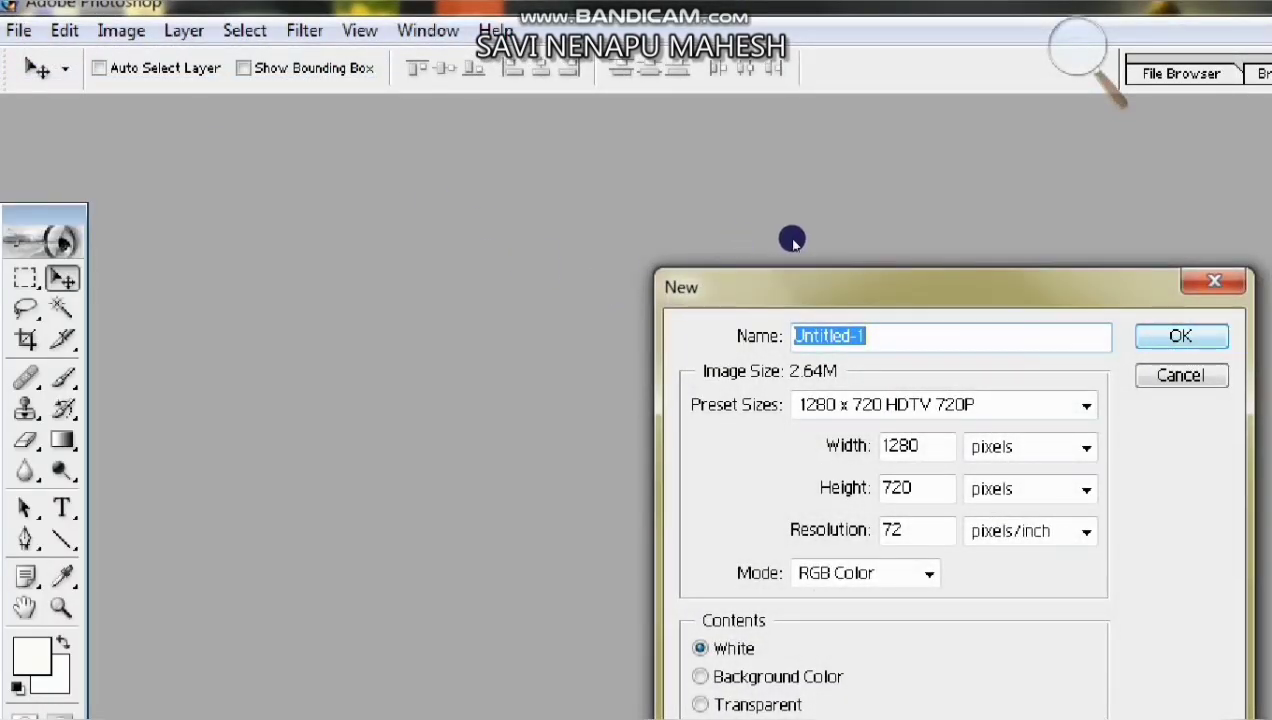
pyautogui.press('Return')
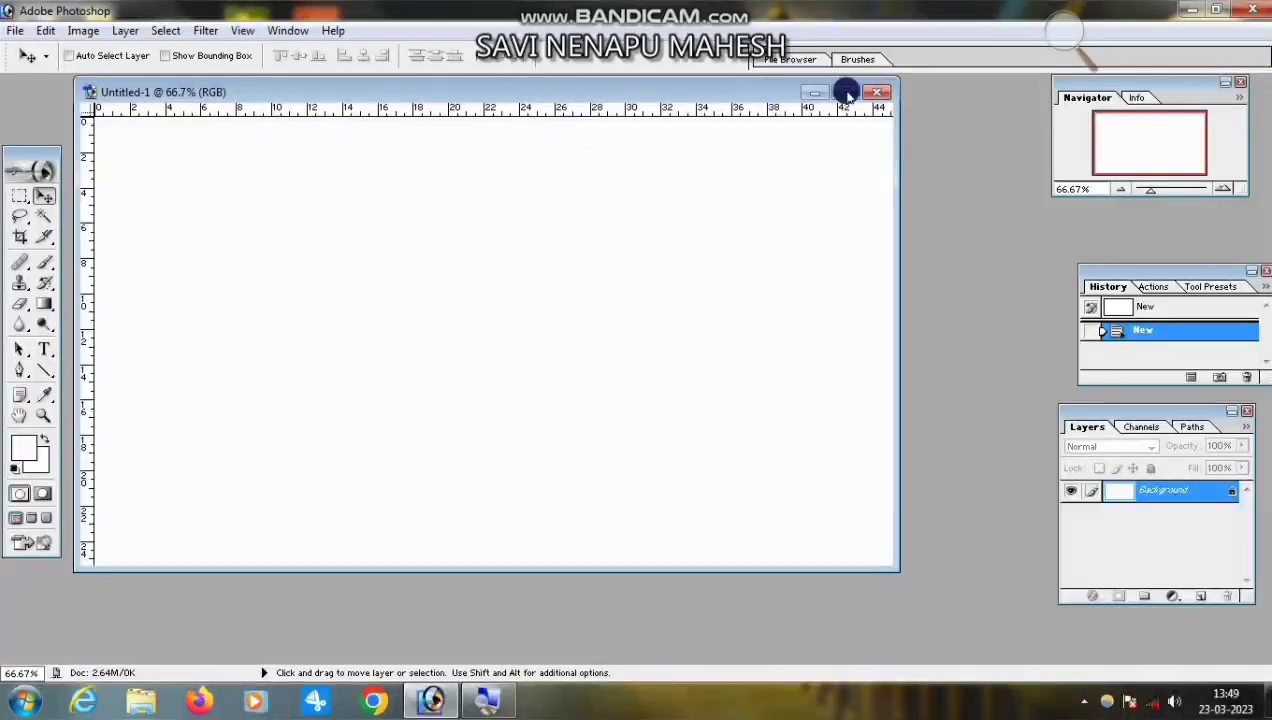
pyautogui.click(845, 93)
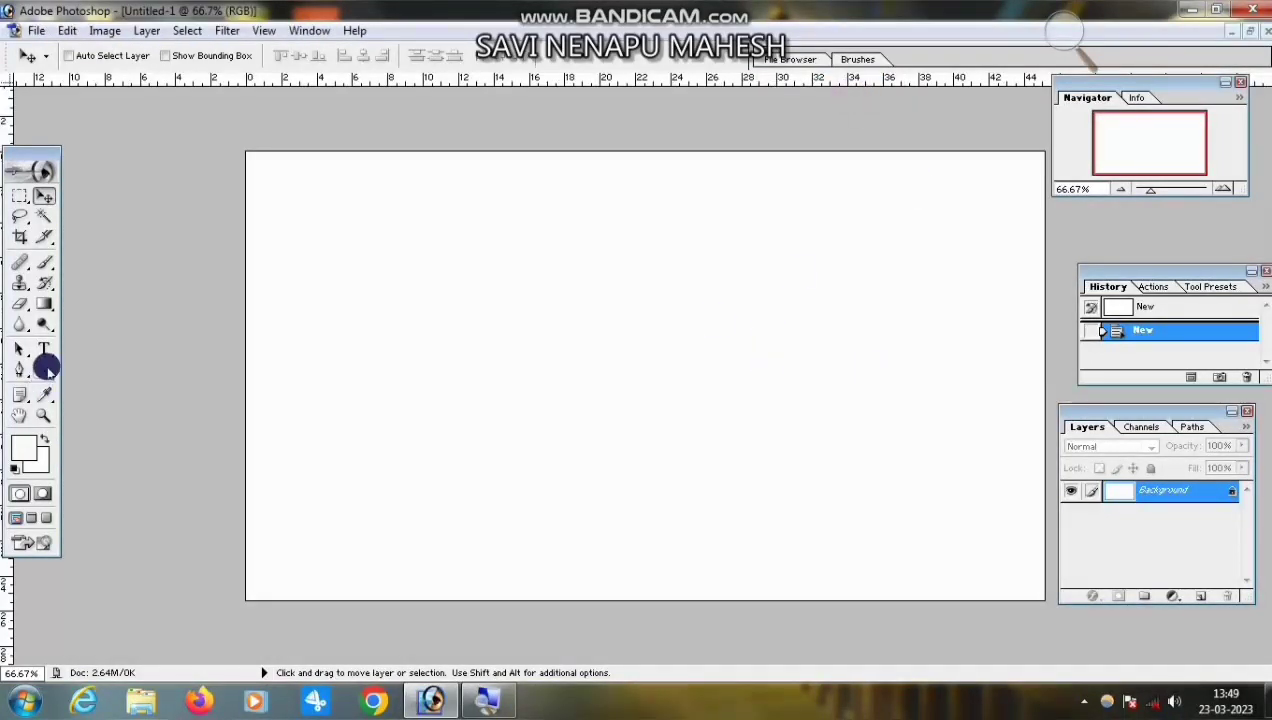
# Add a first name in capitals as horizontal text on the canvas, in blue Cooper Black at 406.41 pt
pyautogui.click(46, 352)
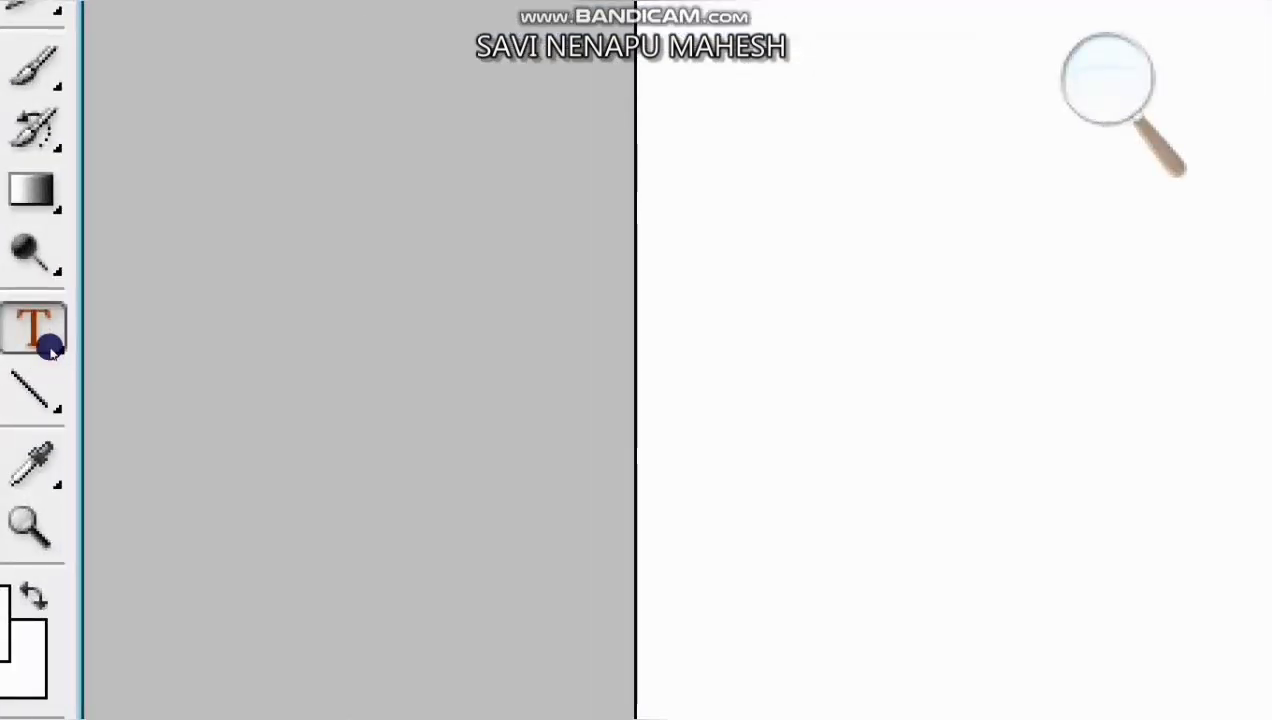
pyautogui.rightClick(50, 350)
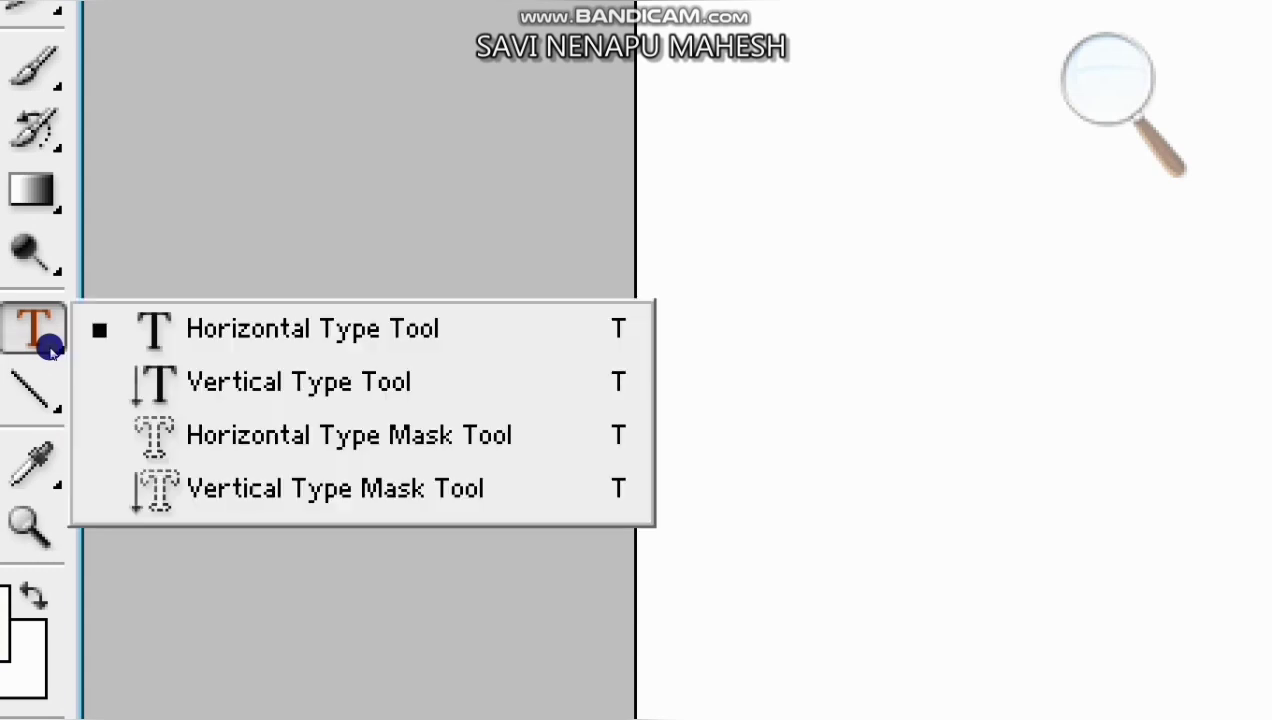
pyautogui.click(150, 338)
pyautogui.press('super')
pyautogui.press('super+minus')
pyautogui.press('super+minus')
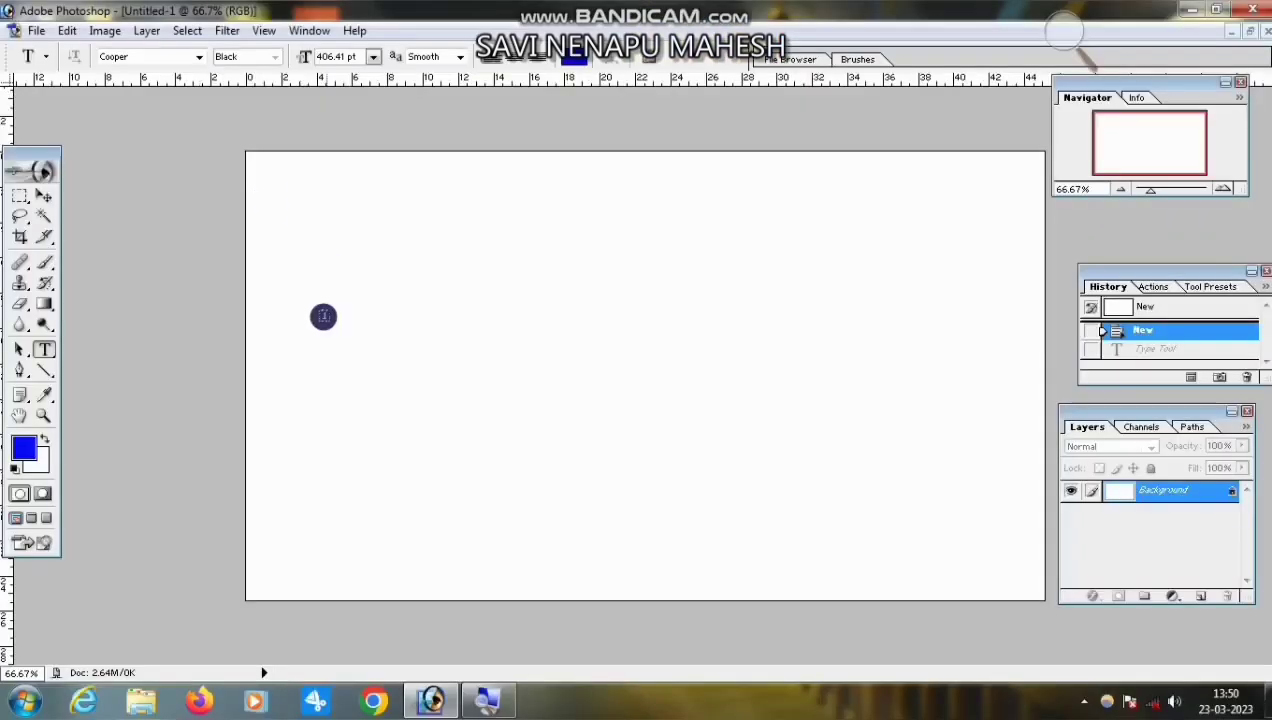
pyautogui.click(287, 355)
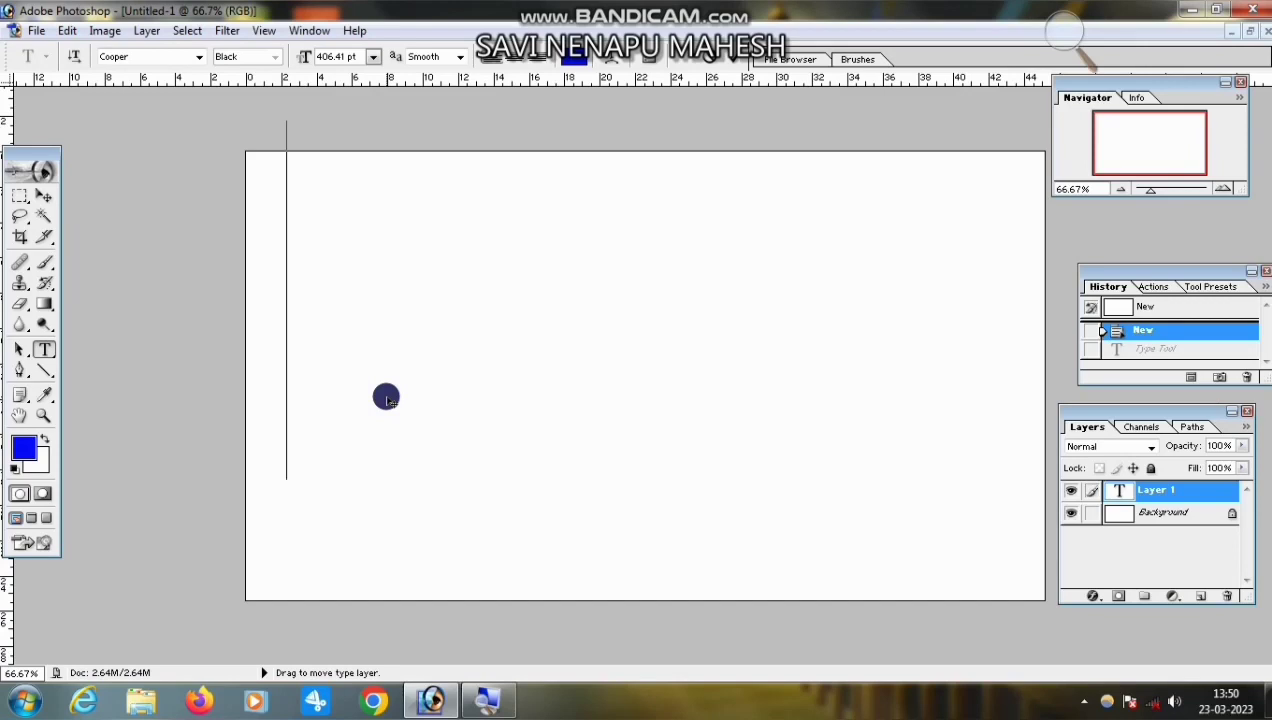
pyautogui.write('AD')
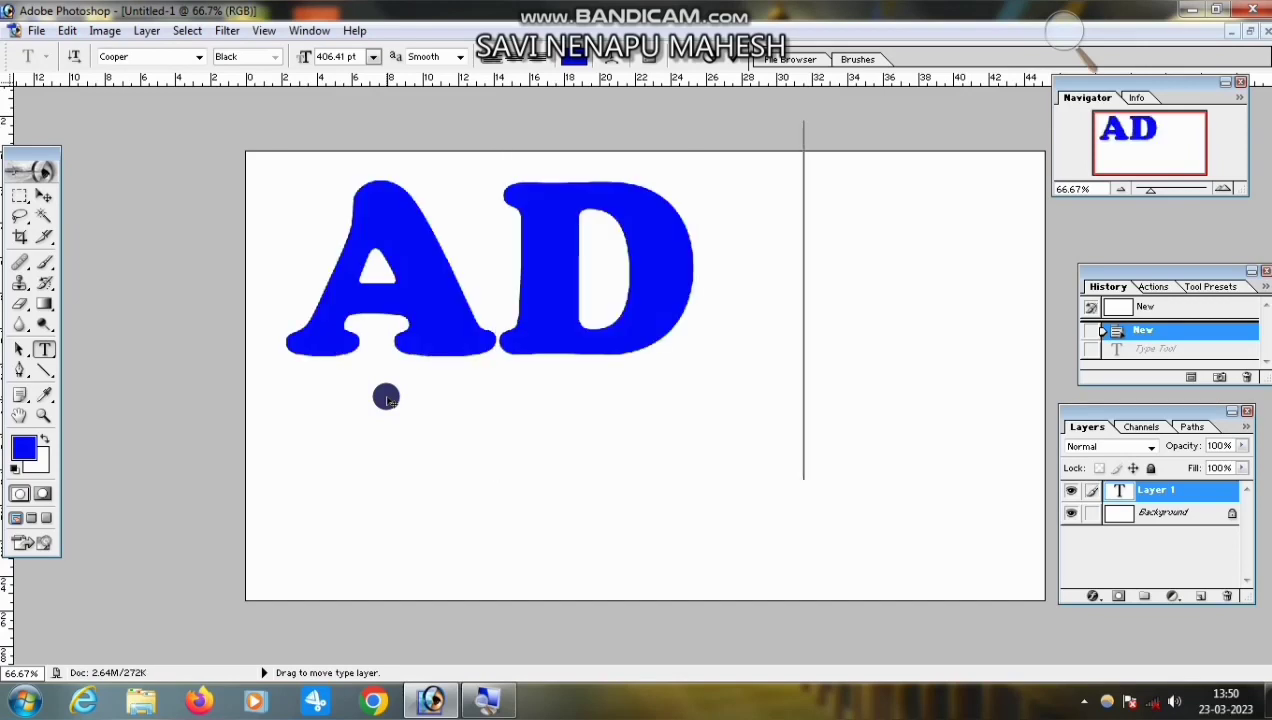
pyautogui.write('ITI')
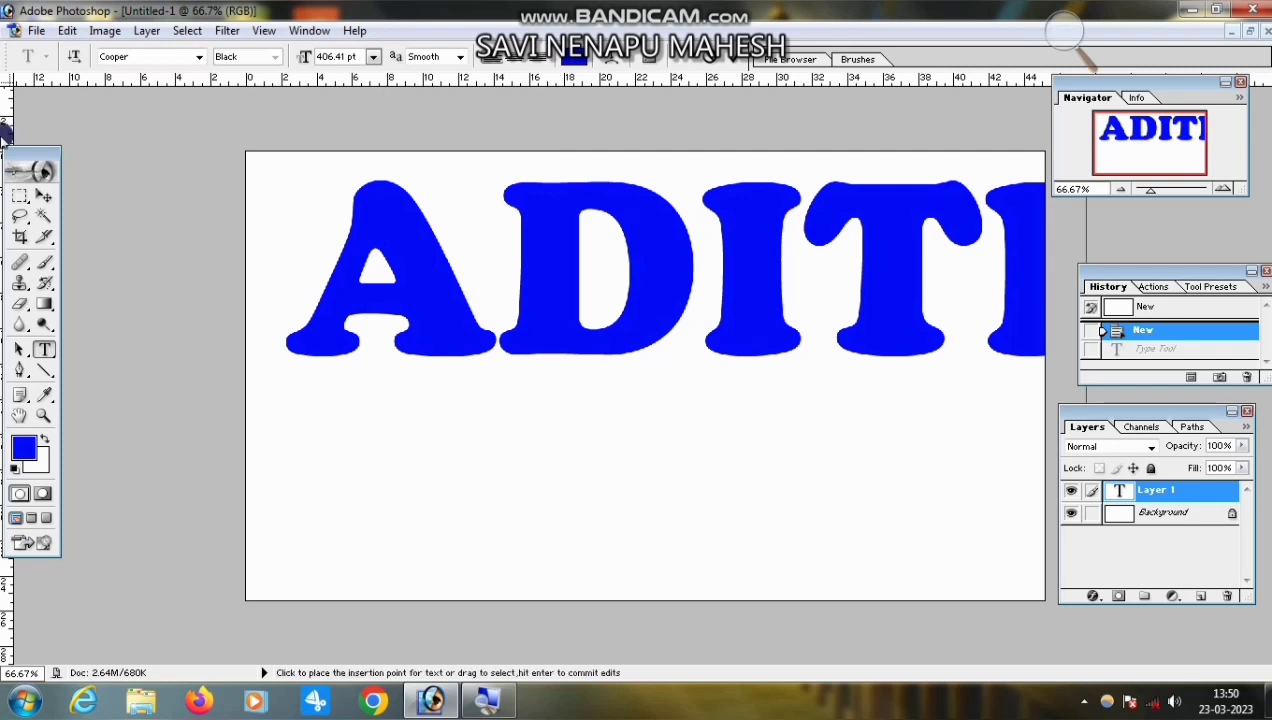
# Move the text to the middle of the canvas and scale it proportionally to 97.6% so it fits inside
pyautogui.click(43, 196)
pyautogui.moveTo(378, 263); pyautogui.dragTo(358, 375)
pyautogui.hotkey('ctrl', 't')
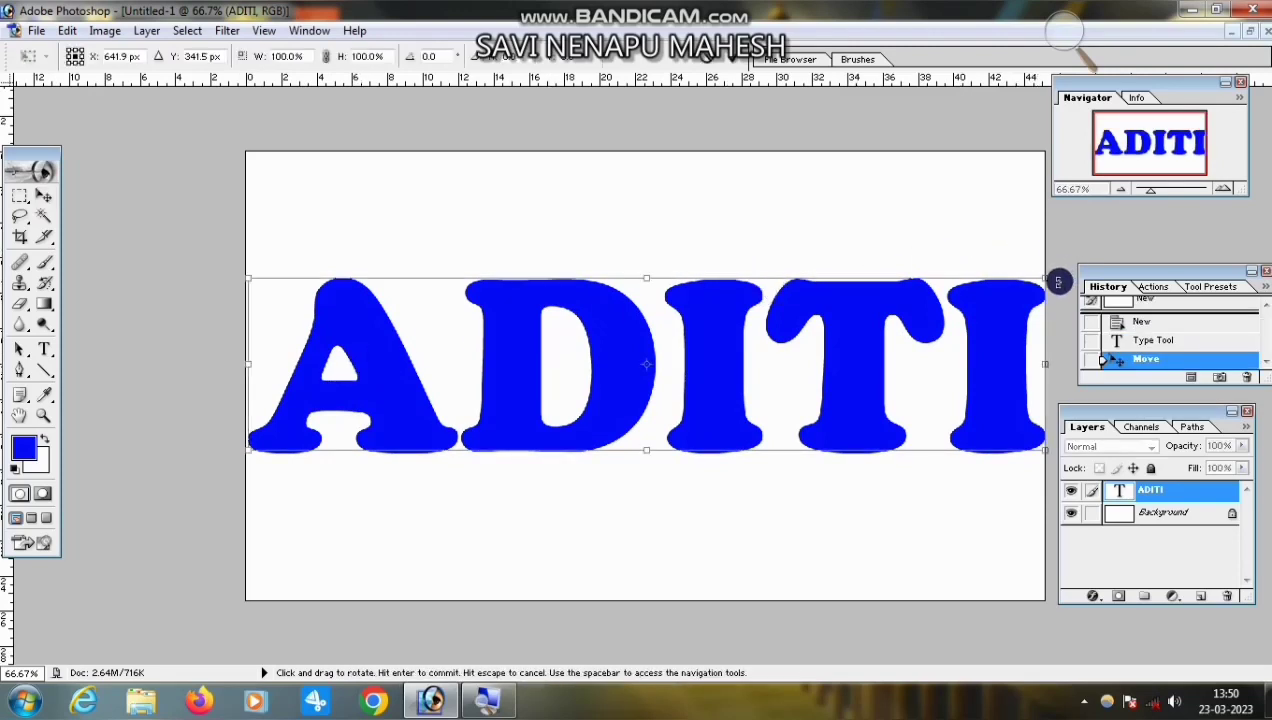
pyautogui.moveTo(1044, 279); pyautogui.dragTo(1028, 288)
pyautogui.press('Right')
pyautogui.press('Right')
pyautogui.press('Right')
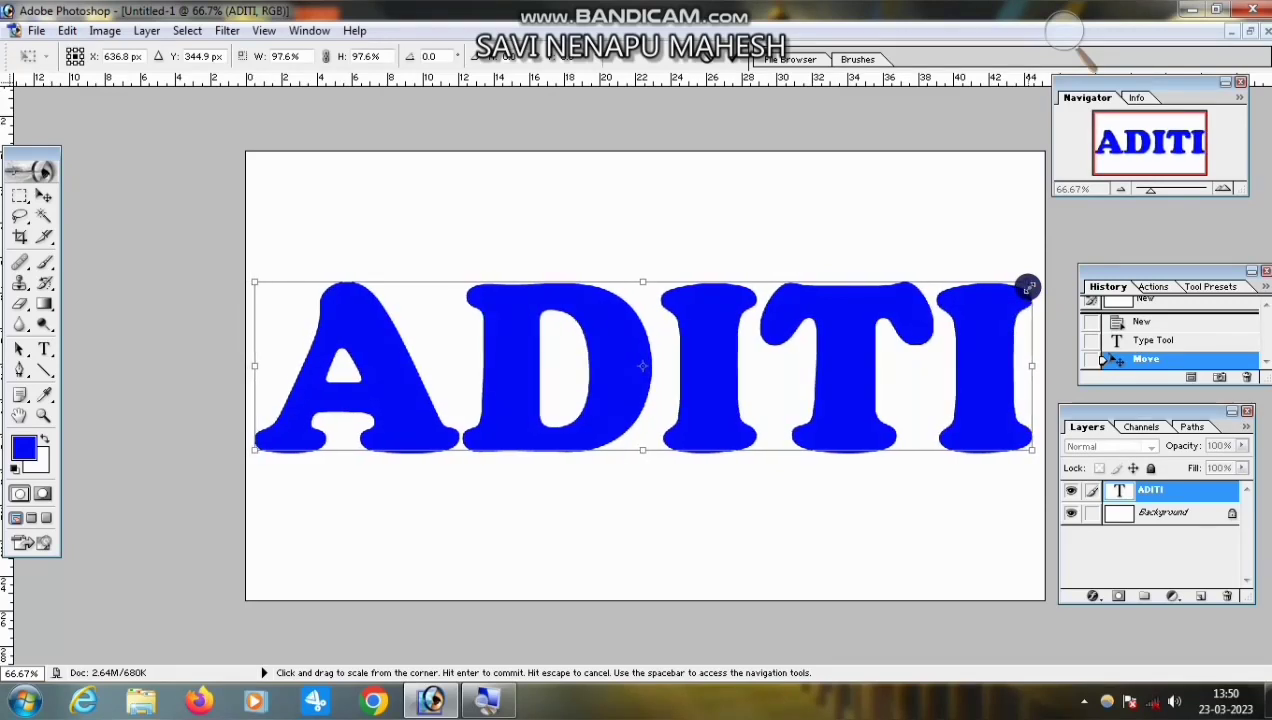
pyautogui.press('Return')
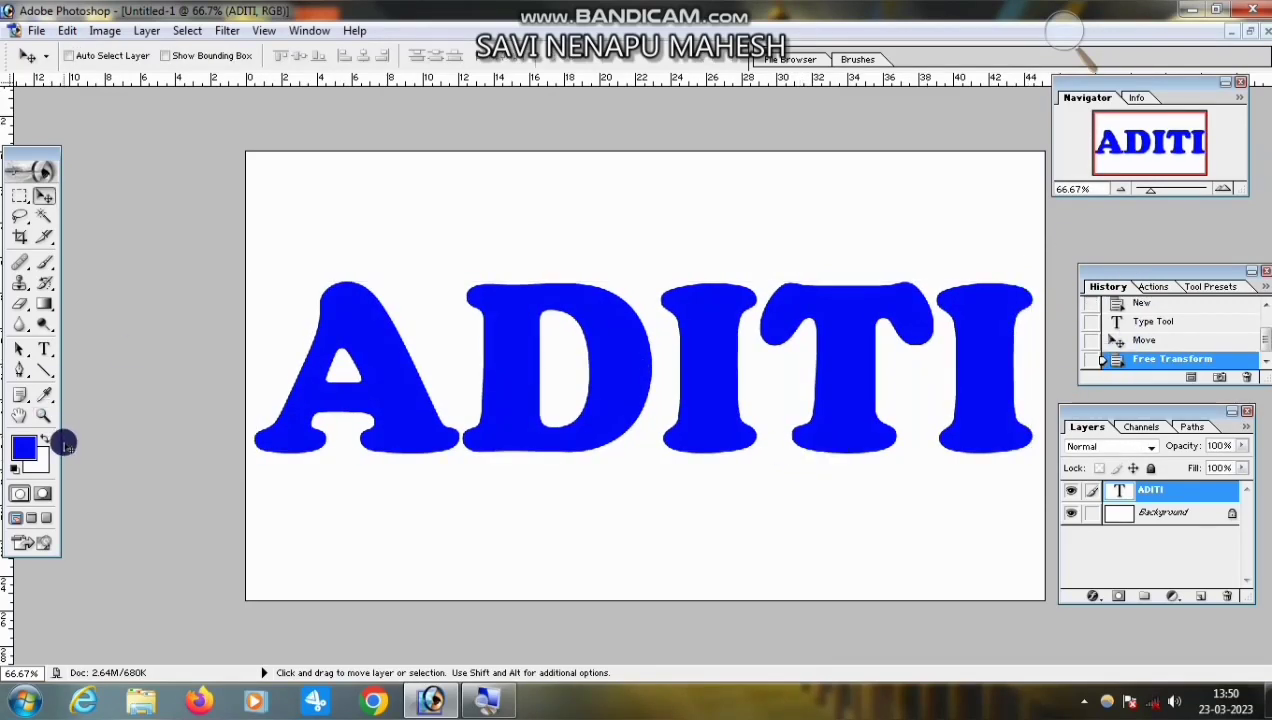
# Duplicate the text layer within the Untitled-1 document, keeping the suggested layer name
pyautogui.click(43, 416)
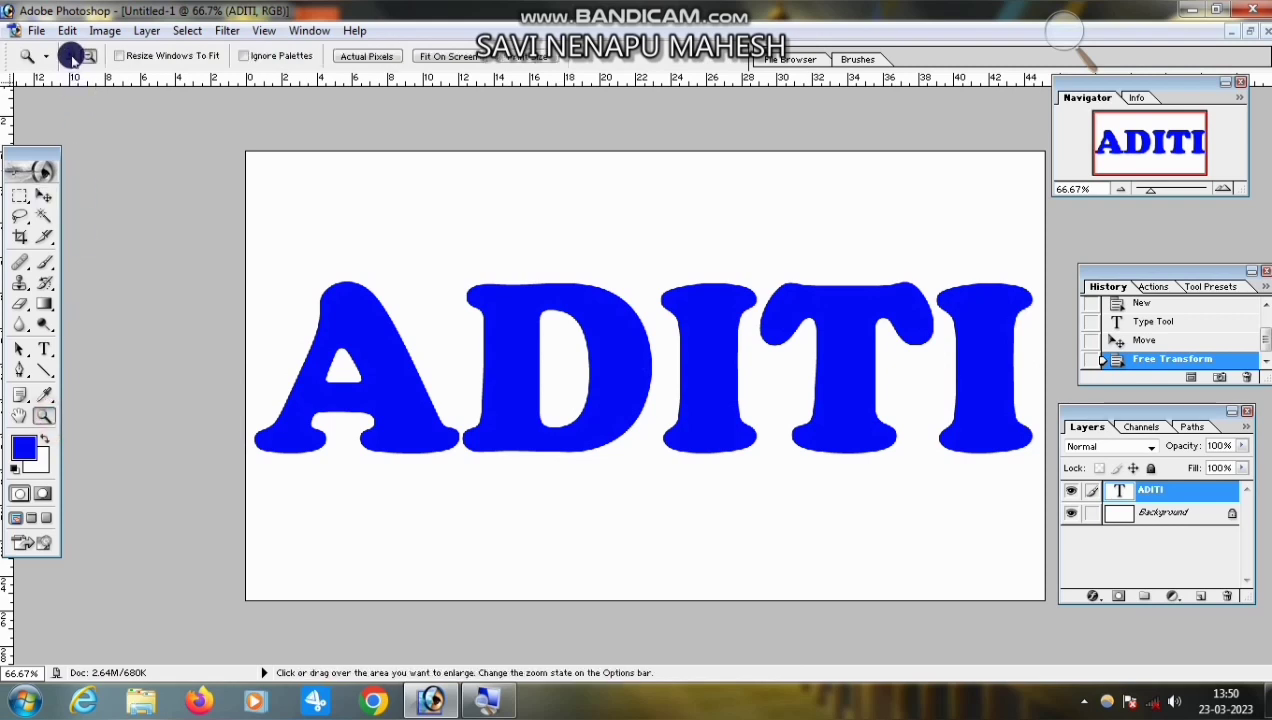
pyautogui.click(740, 367)
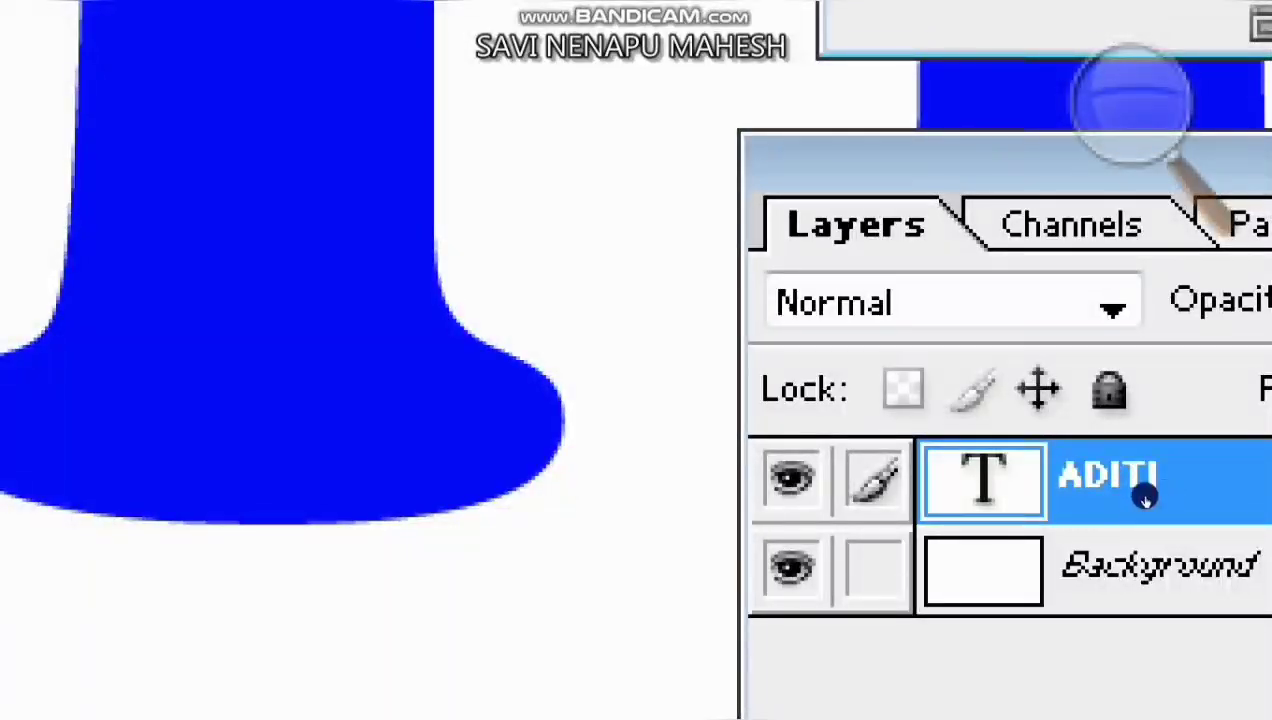
pyautogui.rightClick(1155, 484)
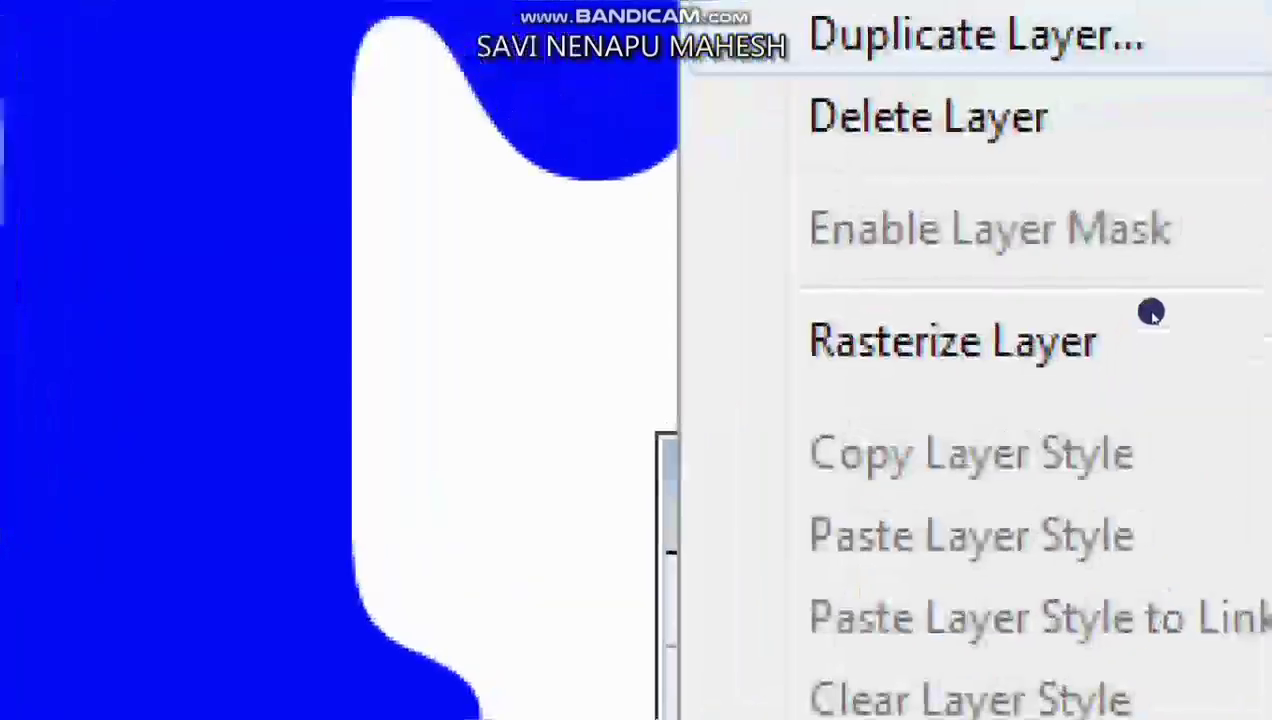
pyautogui.click(953, 58)
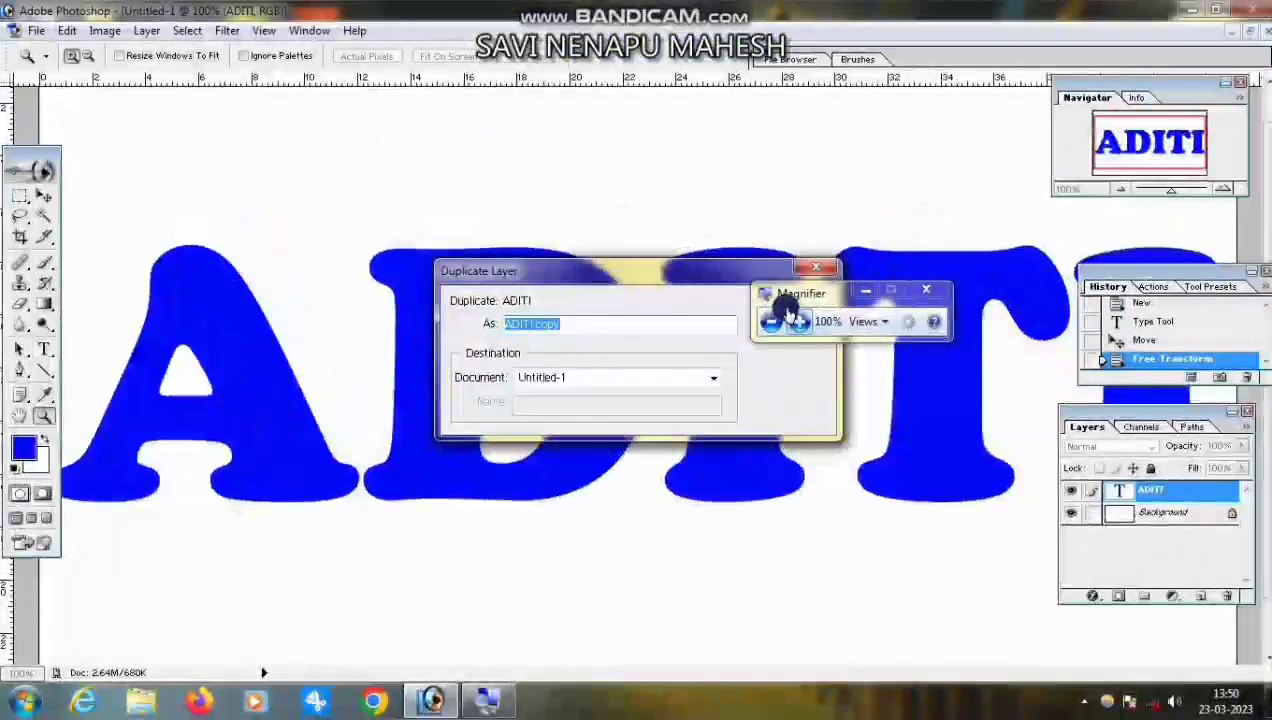
pyautogui.moveTo(822, 293); pyautogui.dragTo(1105, 59)
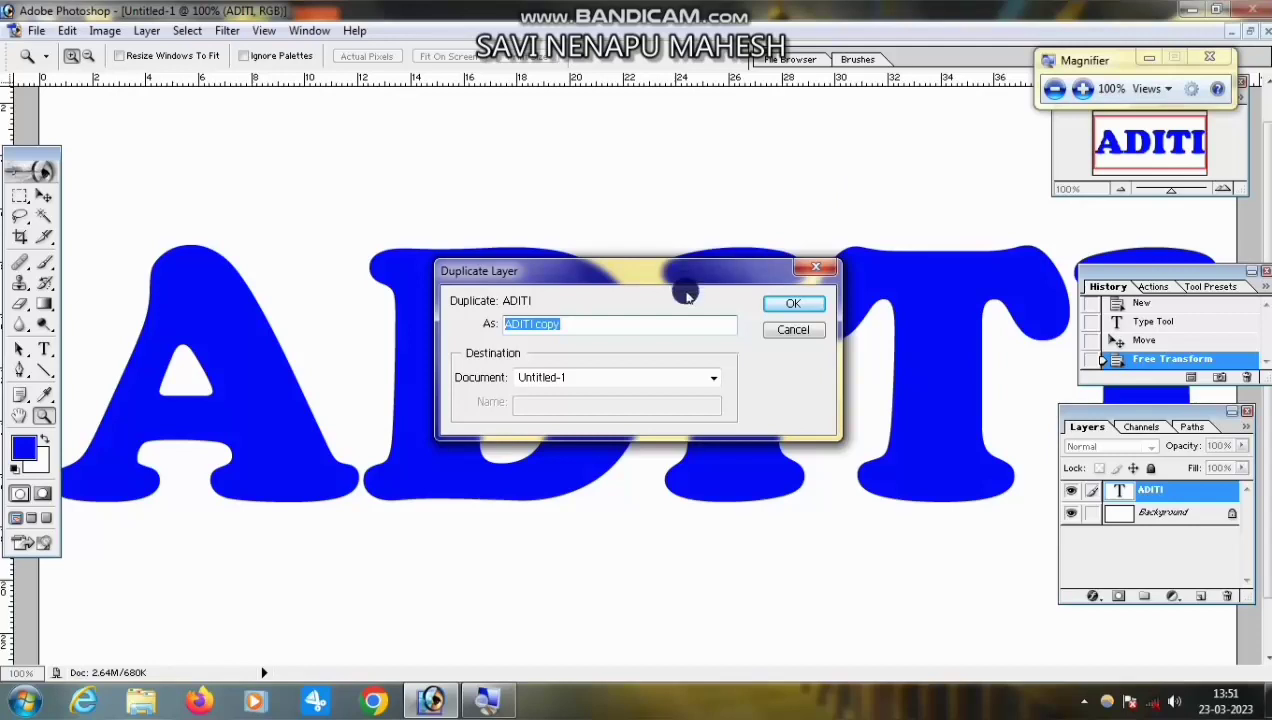
pyautogui.click(782, 303)
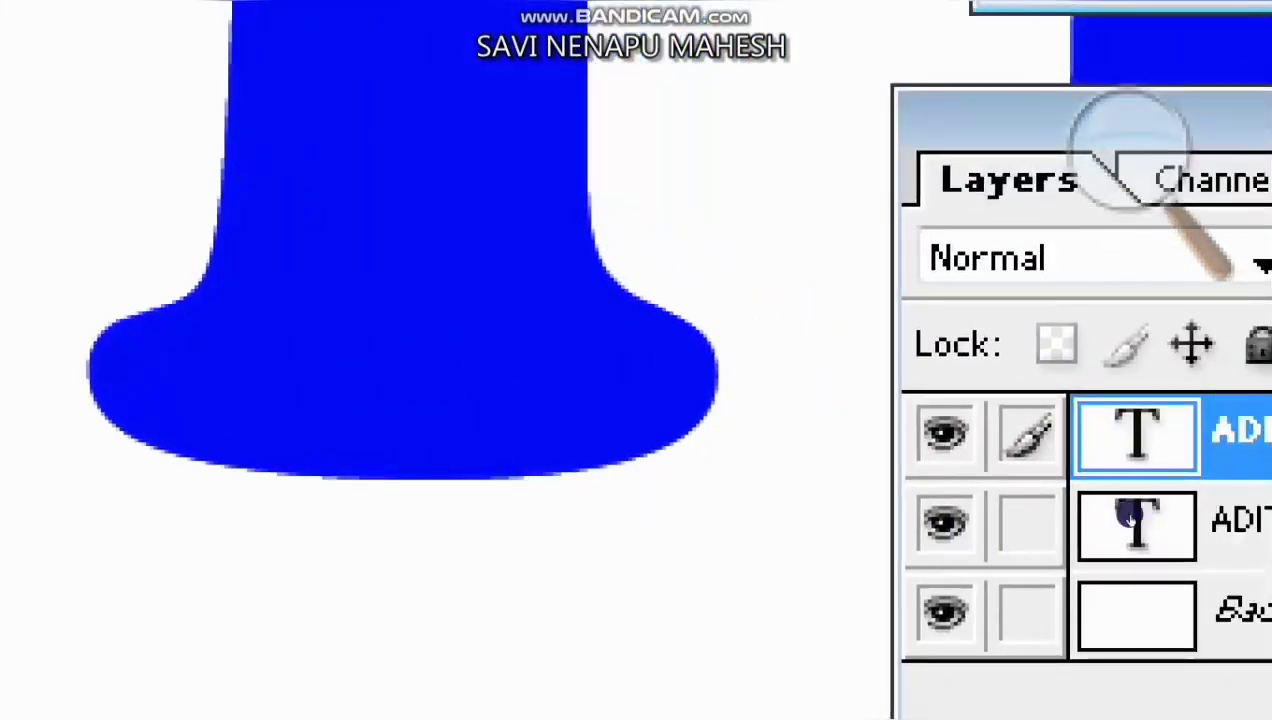
# Hide the original text layer and rasterize its duplicate
pyautogui.click(945, 522)
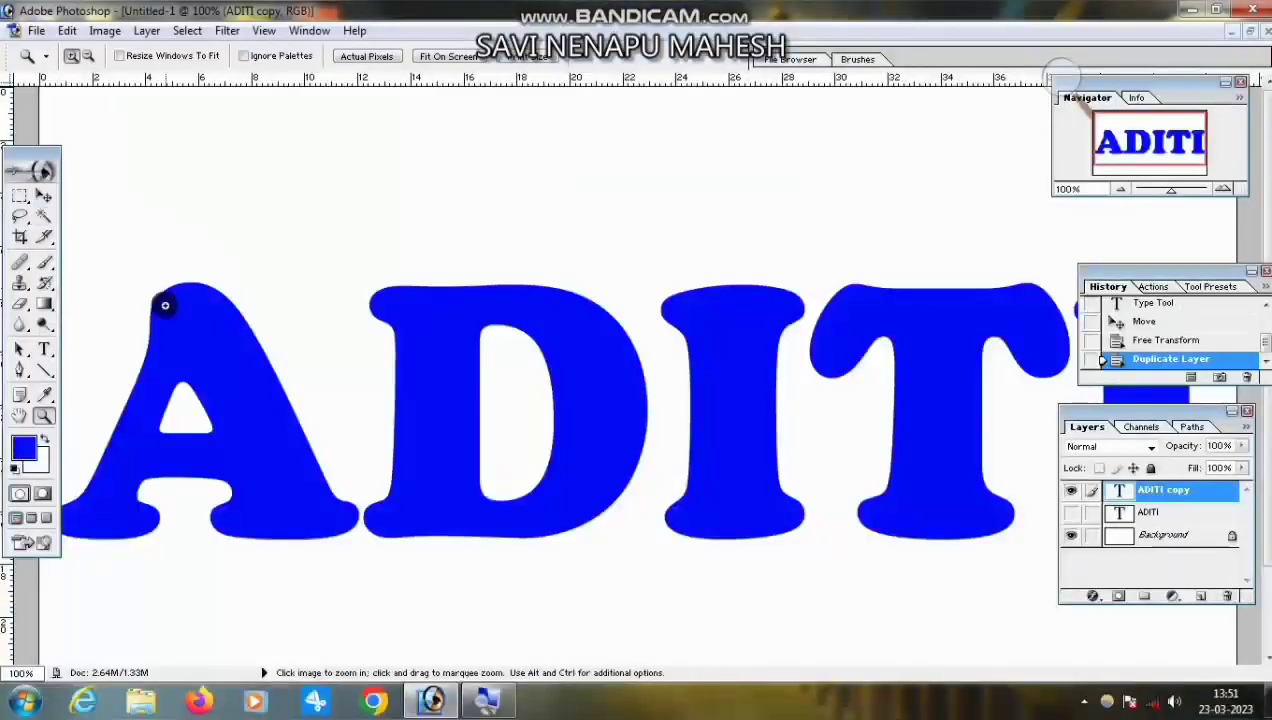
pyautogui.rightClick(1150, 489)
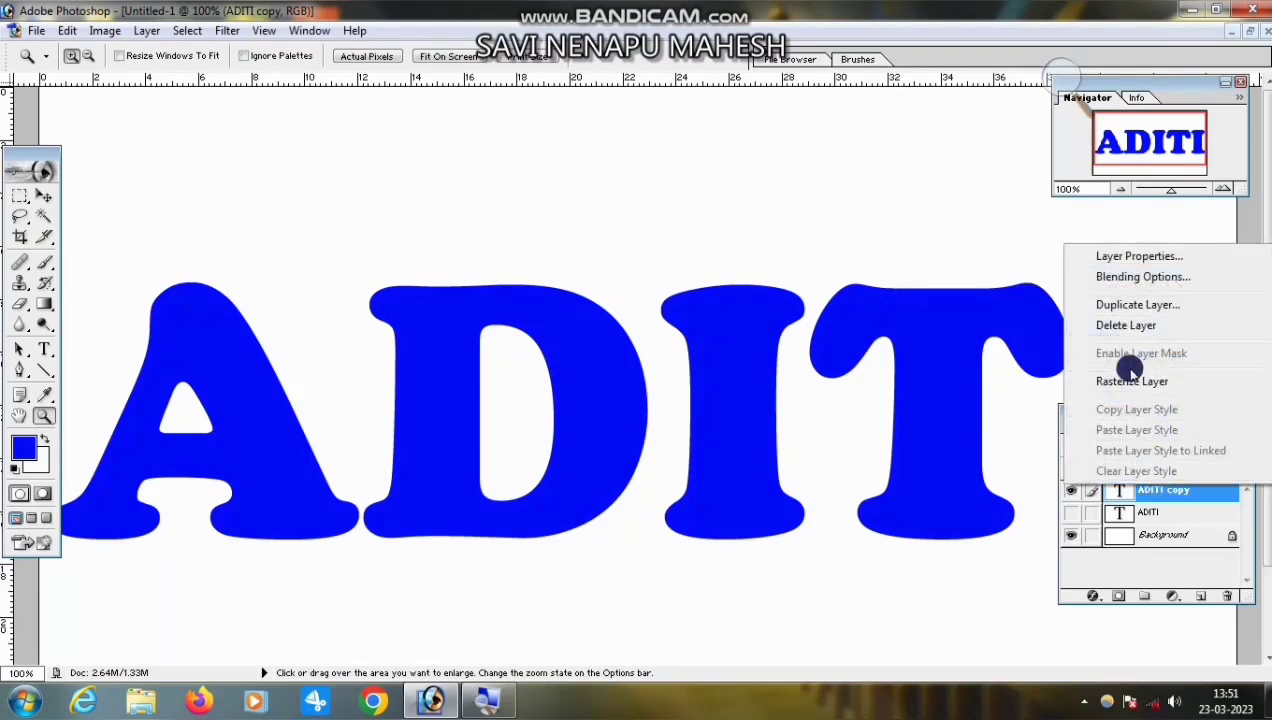
pyautogui.click(1126, 383)
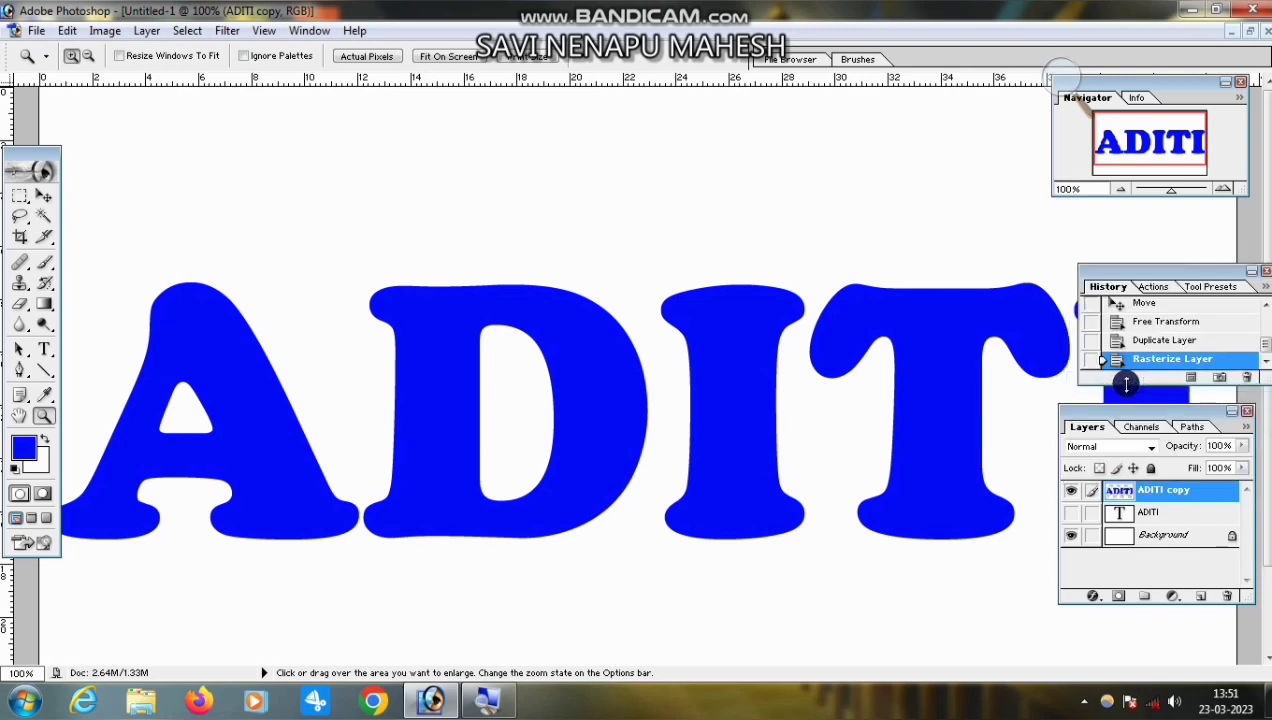
pyautogui.rightClick(1158, 492)
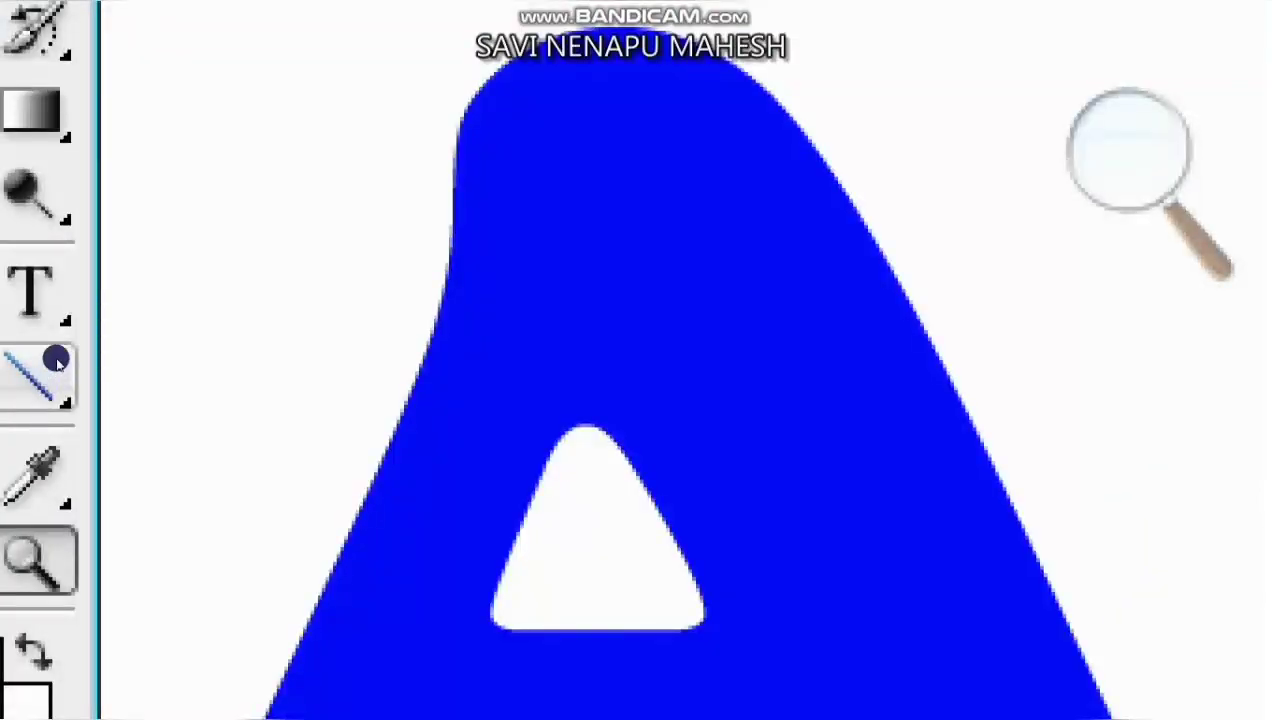
# Set up the Line Tool to draw filled pixels with a line weight of 4 px
pyautogui.click(52, 377)
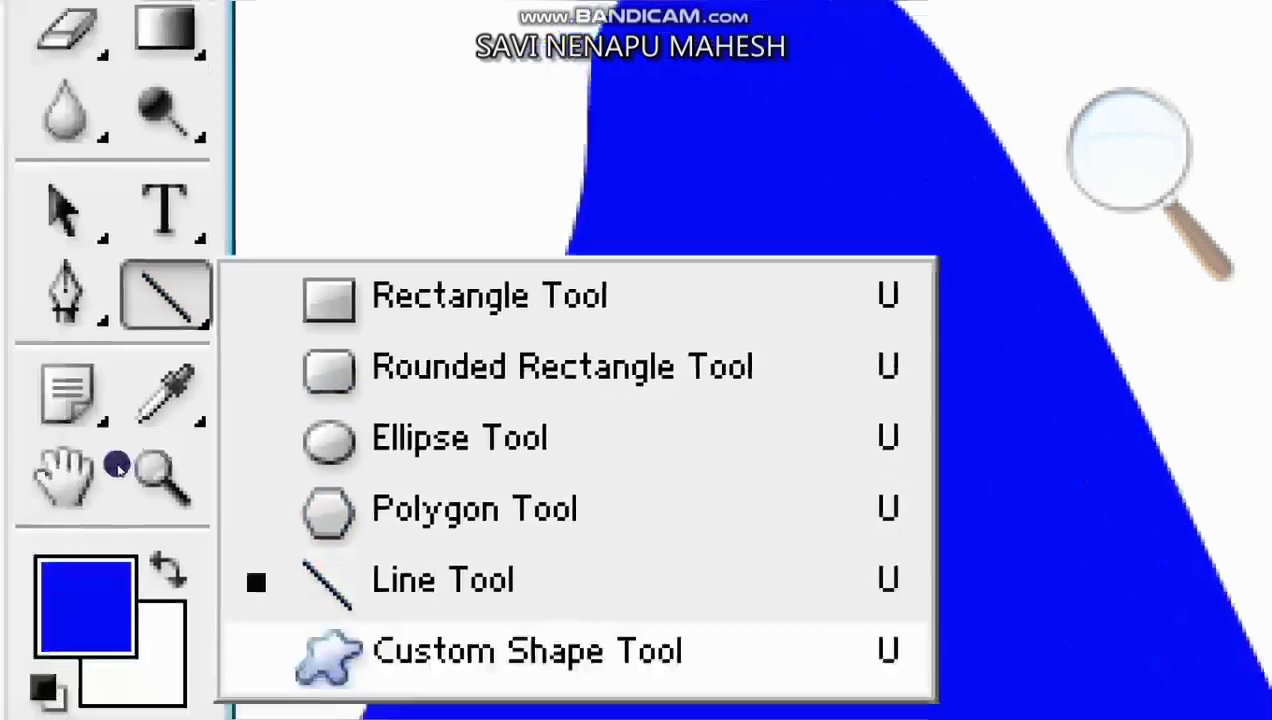
pyautogui.click(120, 441)
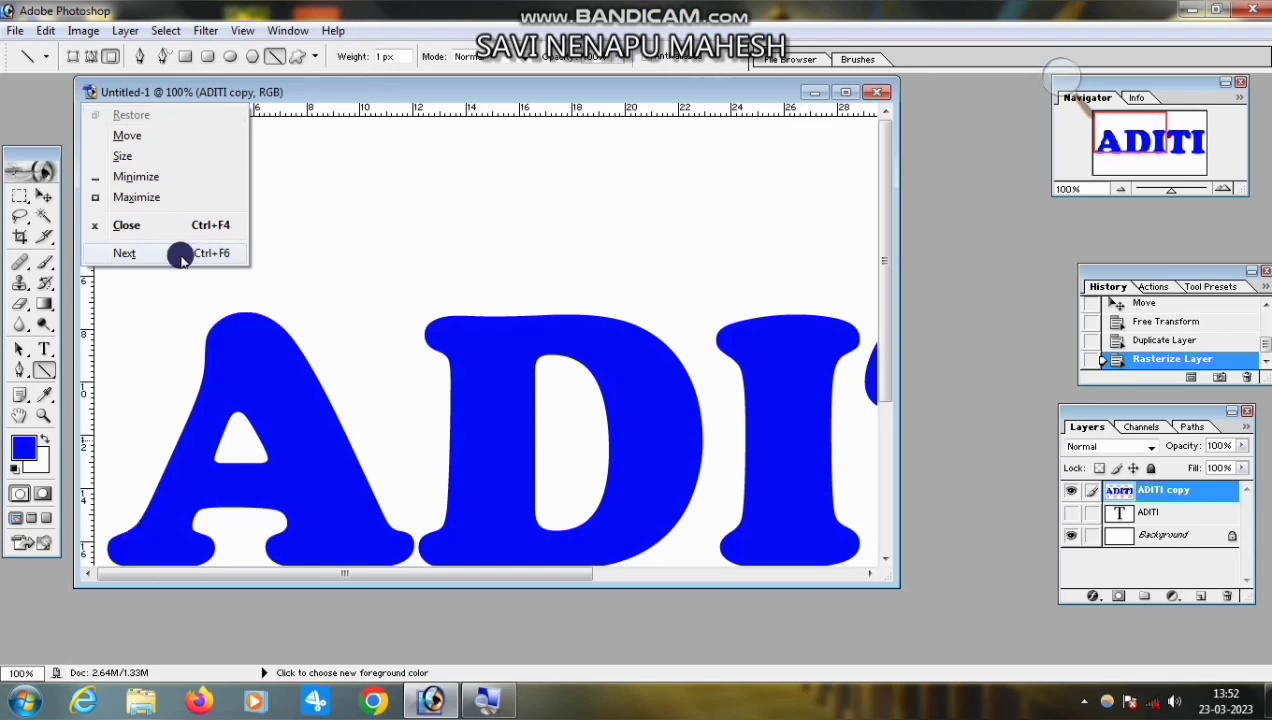
pyautogui.click(296, 210)
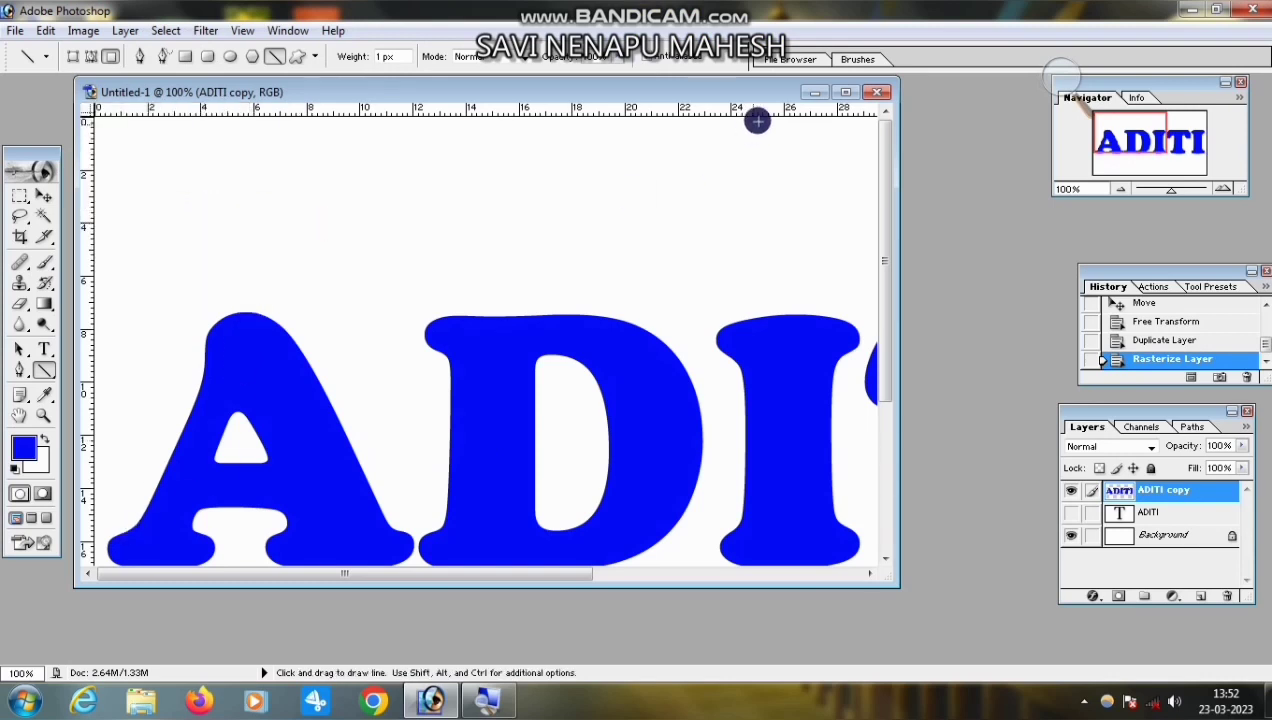
pyautogui.click(844, 93)
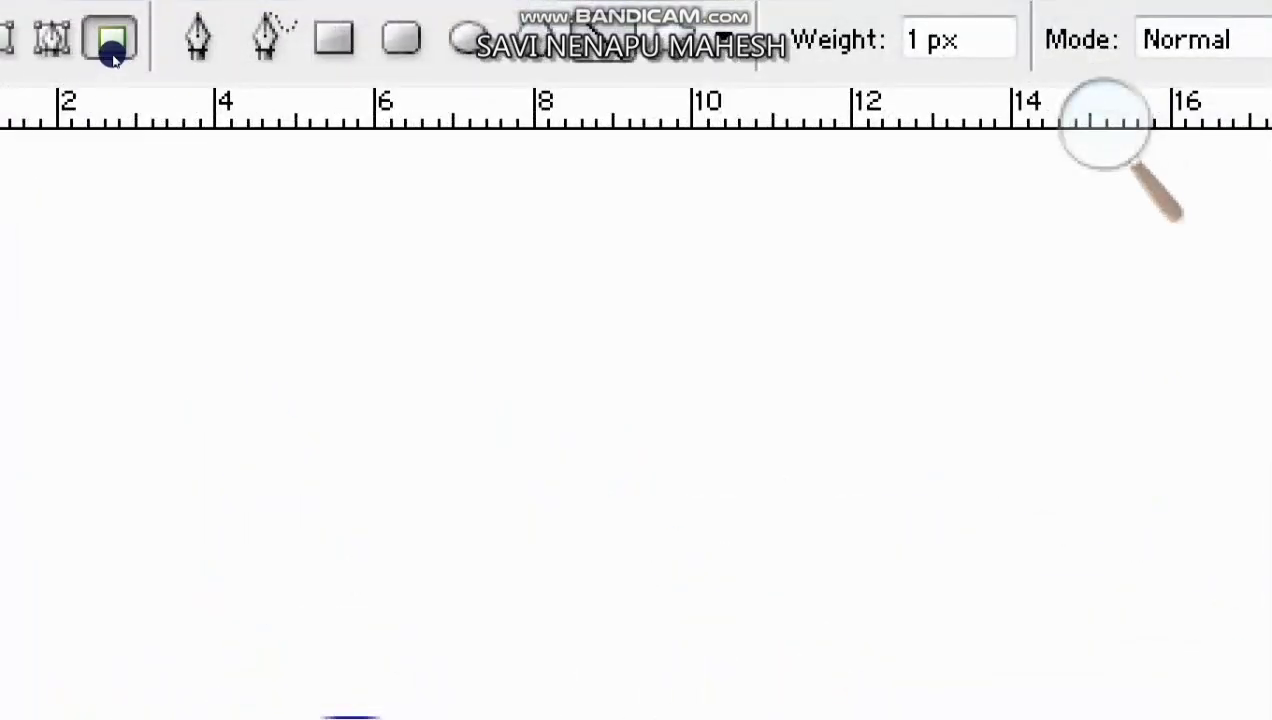
pyautogui.click(110, 42)
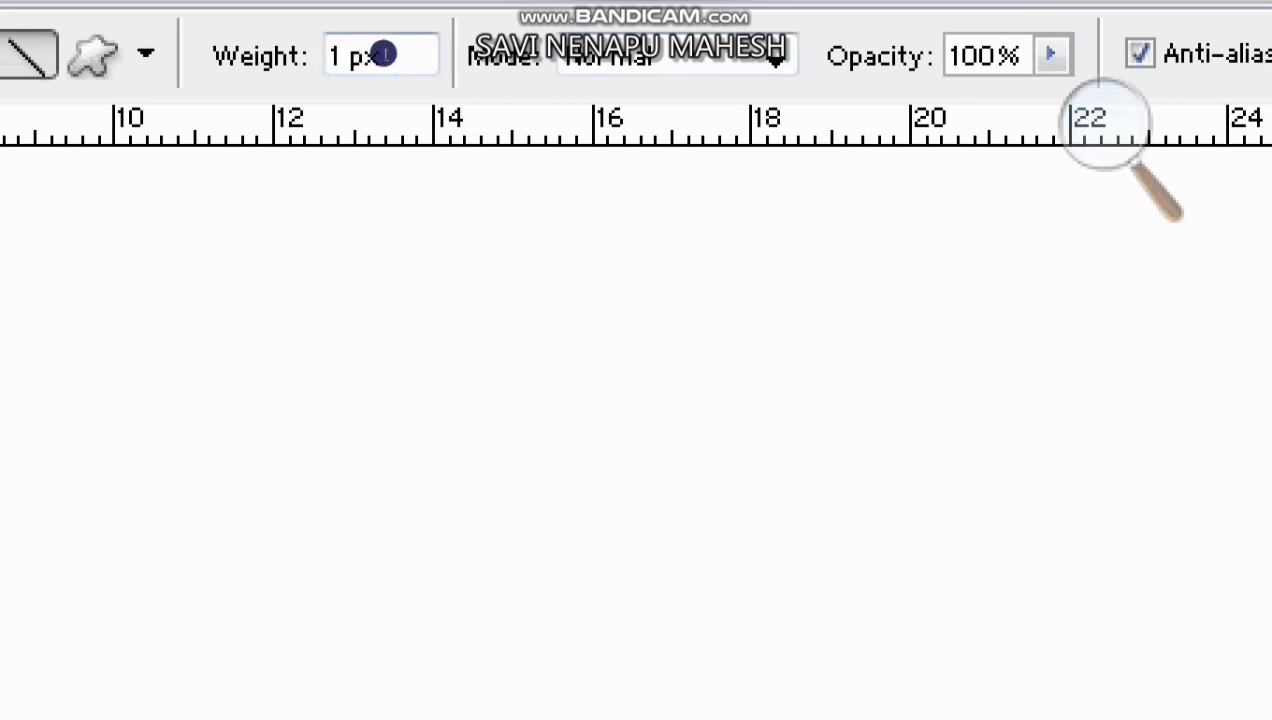
pyautogui.click(376, 57)
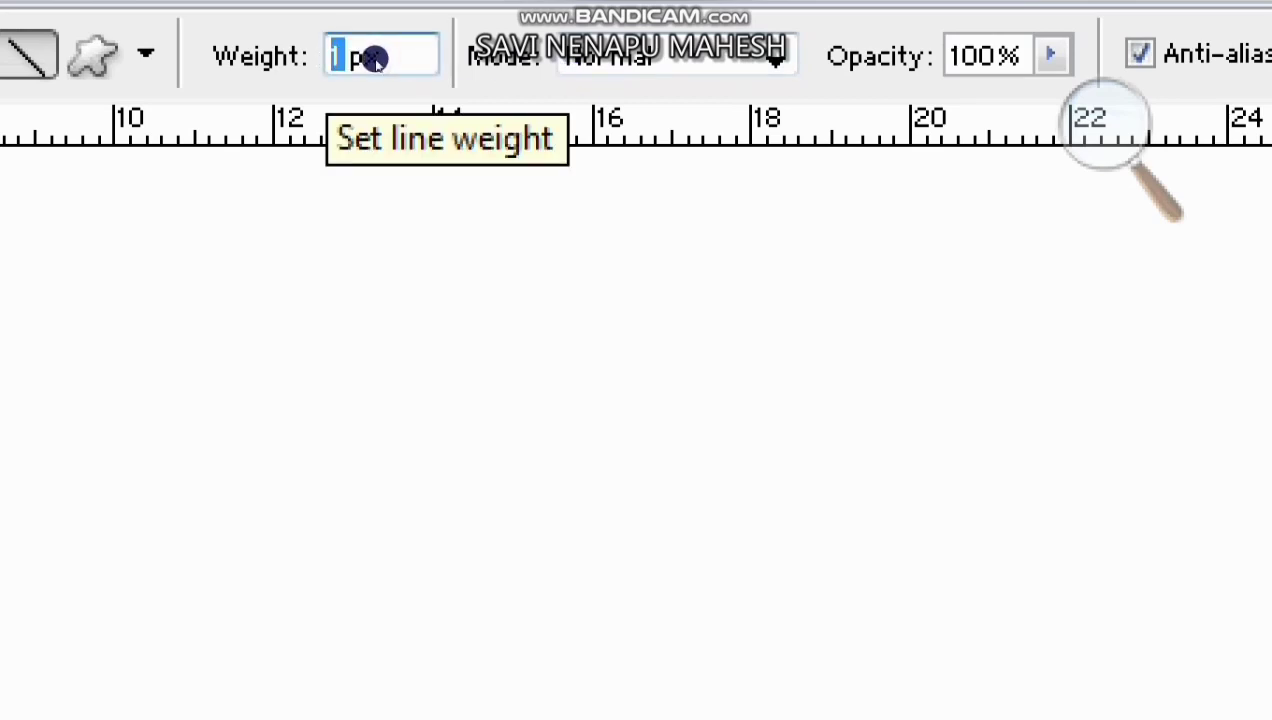
pyautogui.write('4')
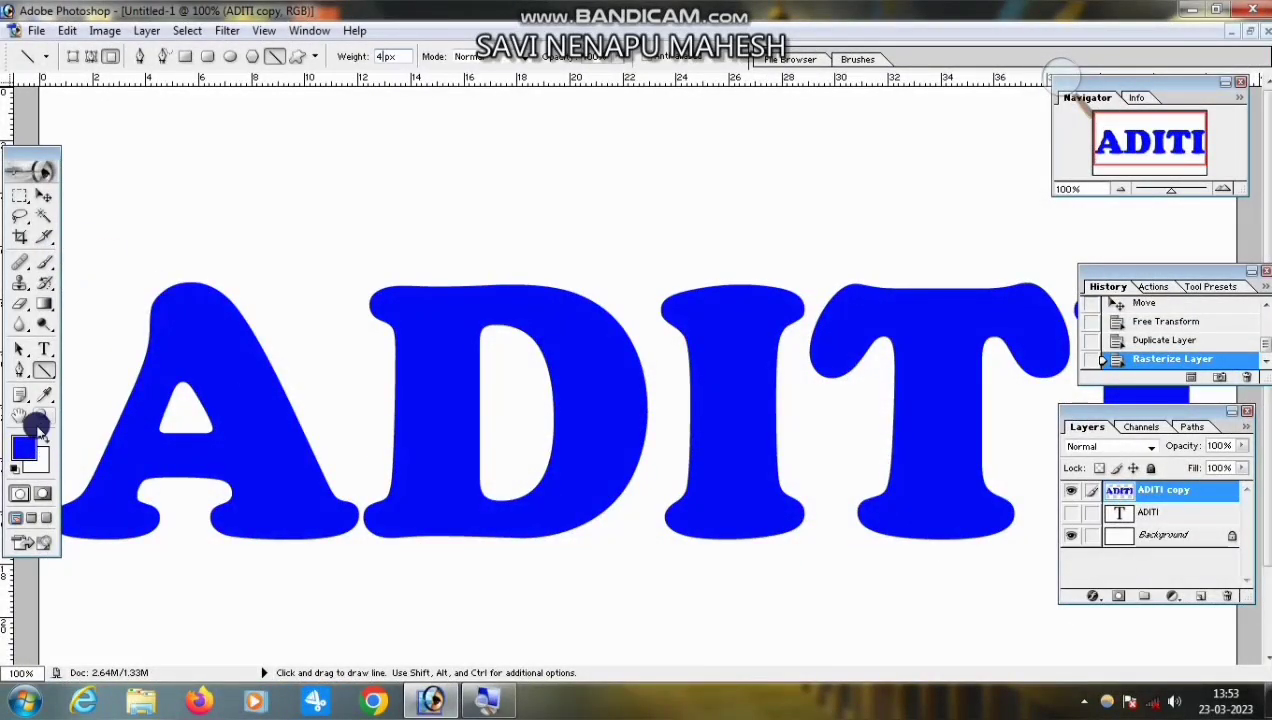
# Set the foreground color to near-white FAFAFC
pyautogui.click(43, 416)
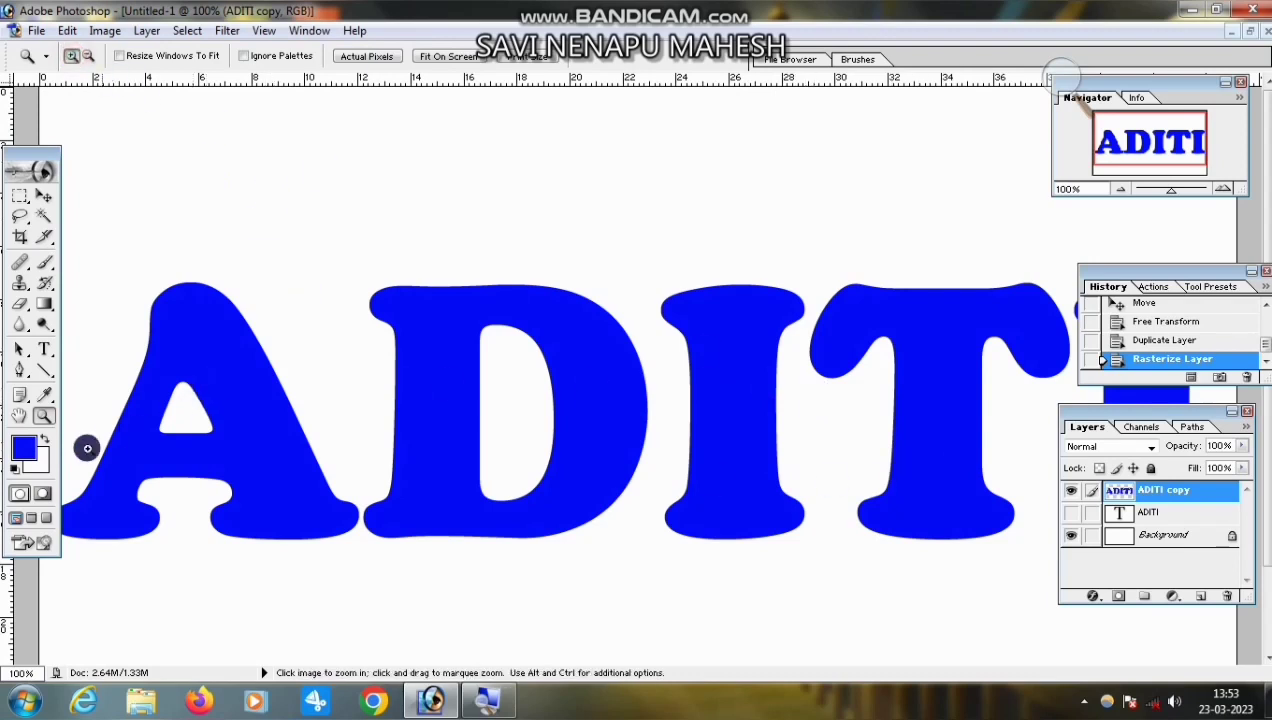
pyautogui.press('i')
pyautogui.click(23, 447)
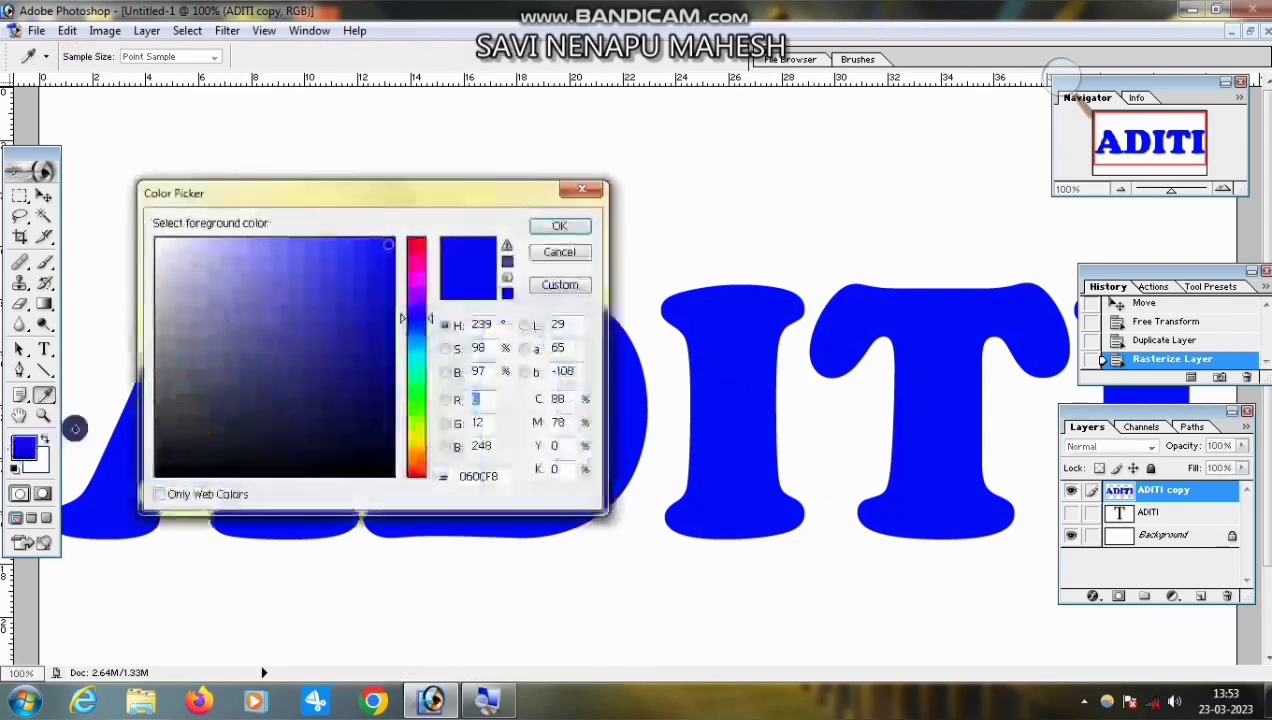
pyautogui.click(157, 241)
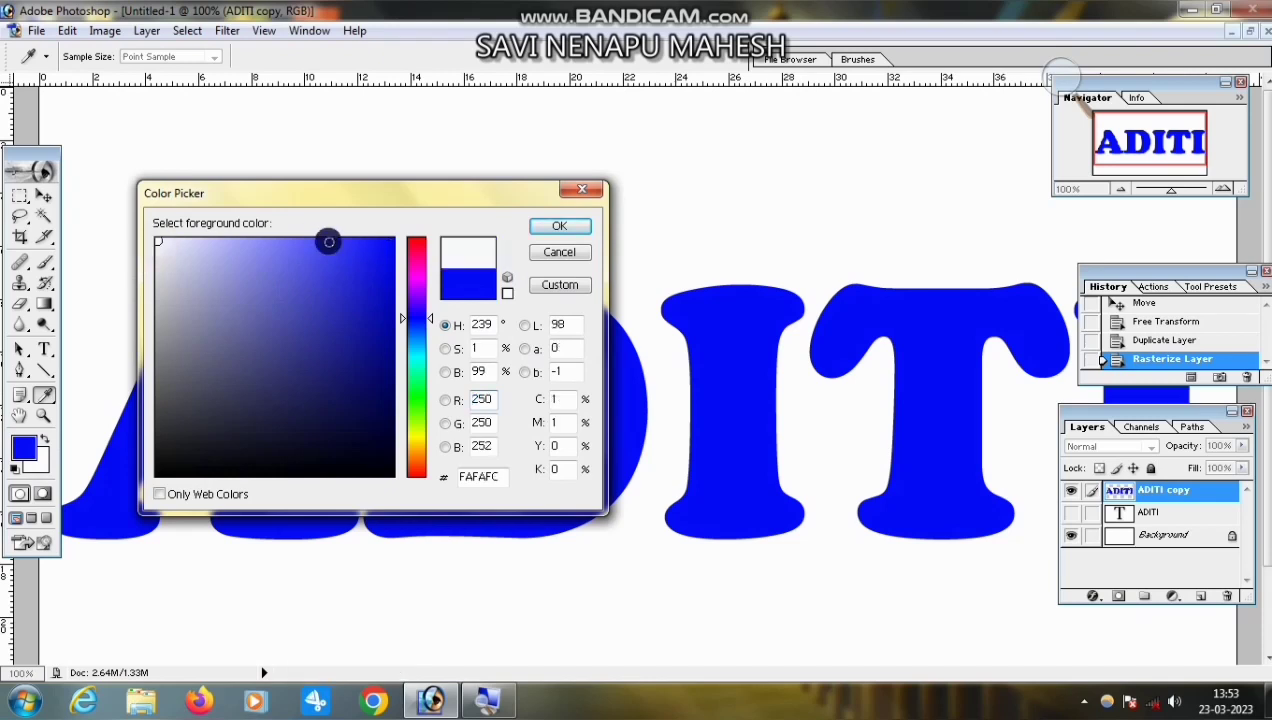
pyautogui.click(551, 226)
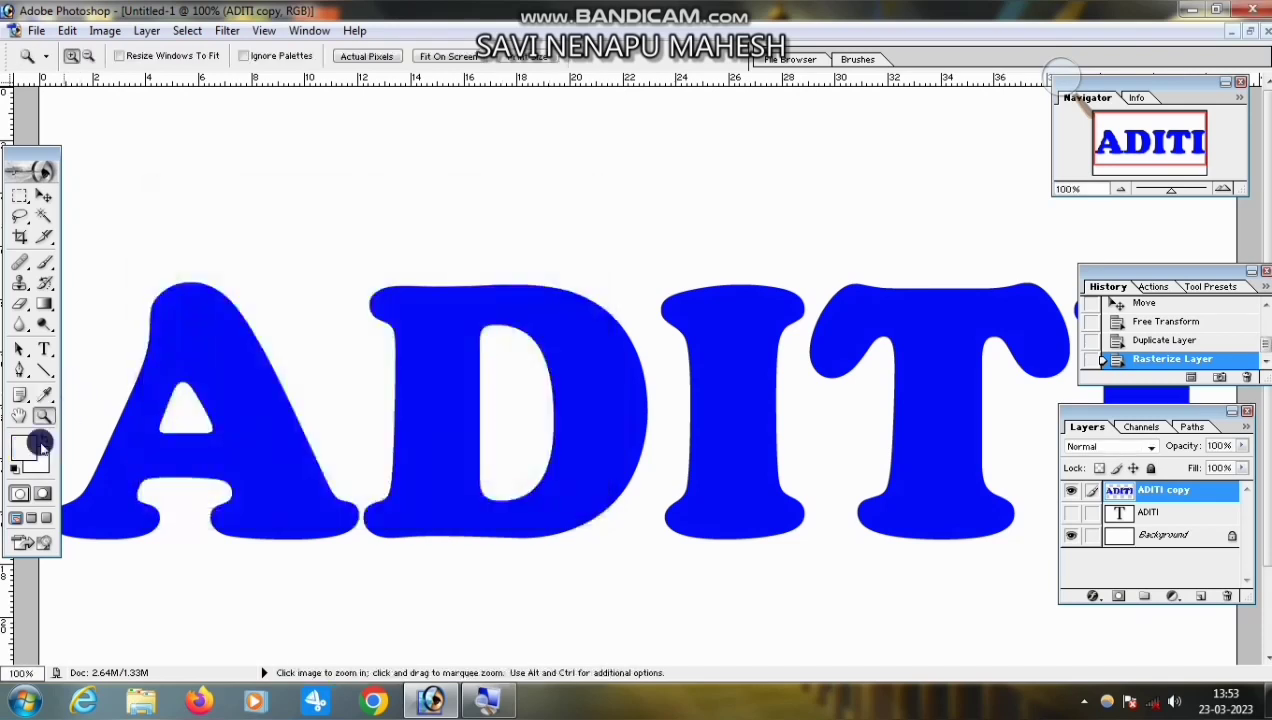
# Confirm near-white FAFAFC as the foreground color and lock the transparent pixels of the rasterized text layer
pyautogui.click(23, 449)
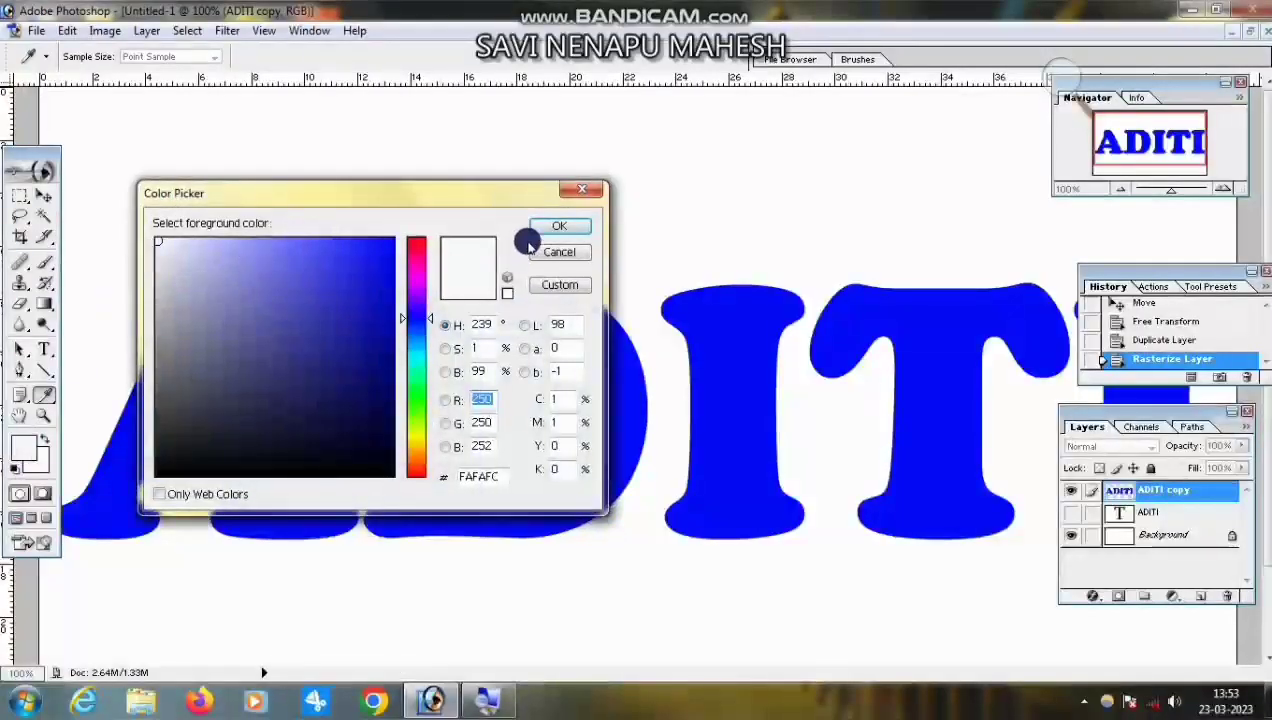
pyautogui.click(556, 227)
pyautogui.press('z')
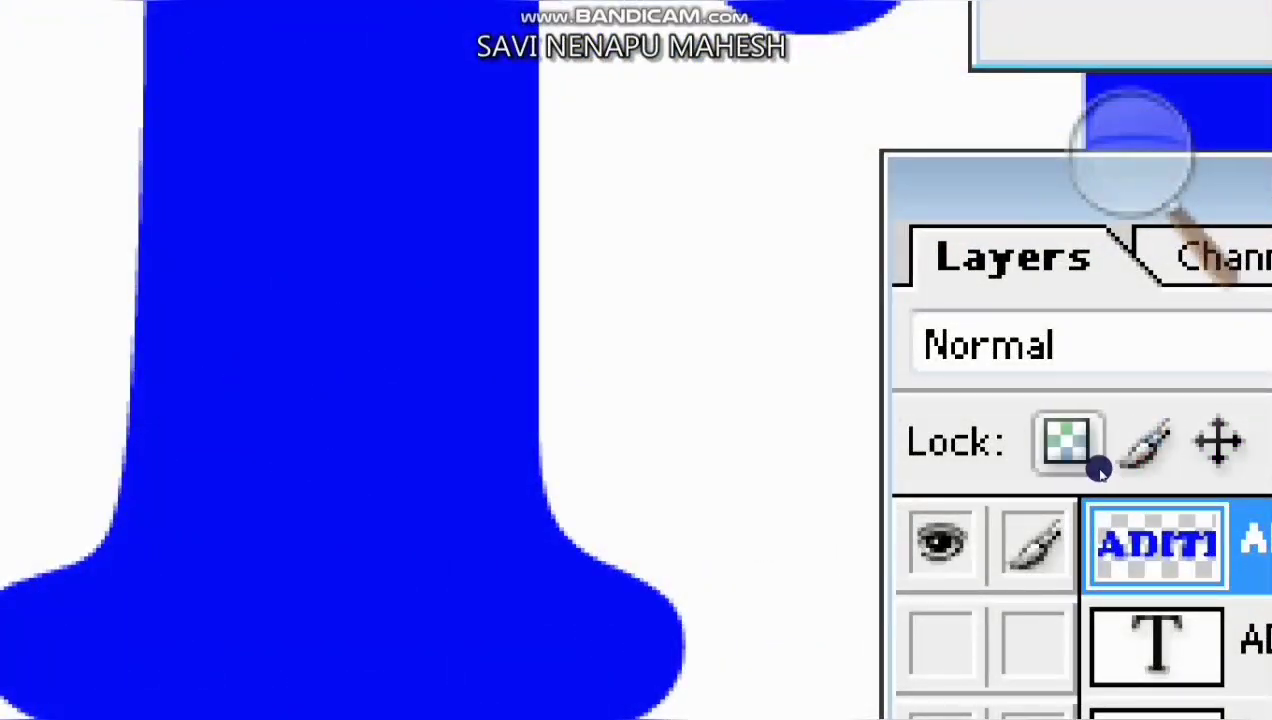
pyautogui.click(1096, 468)
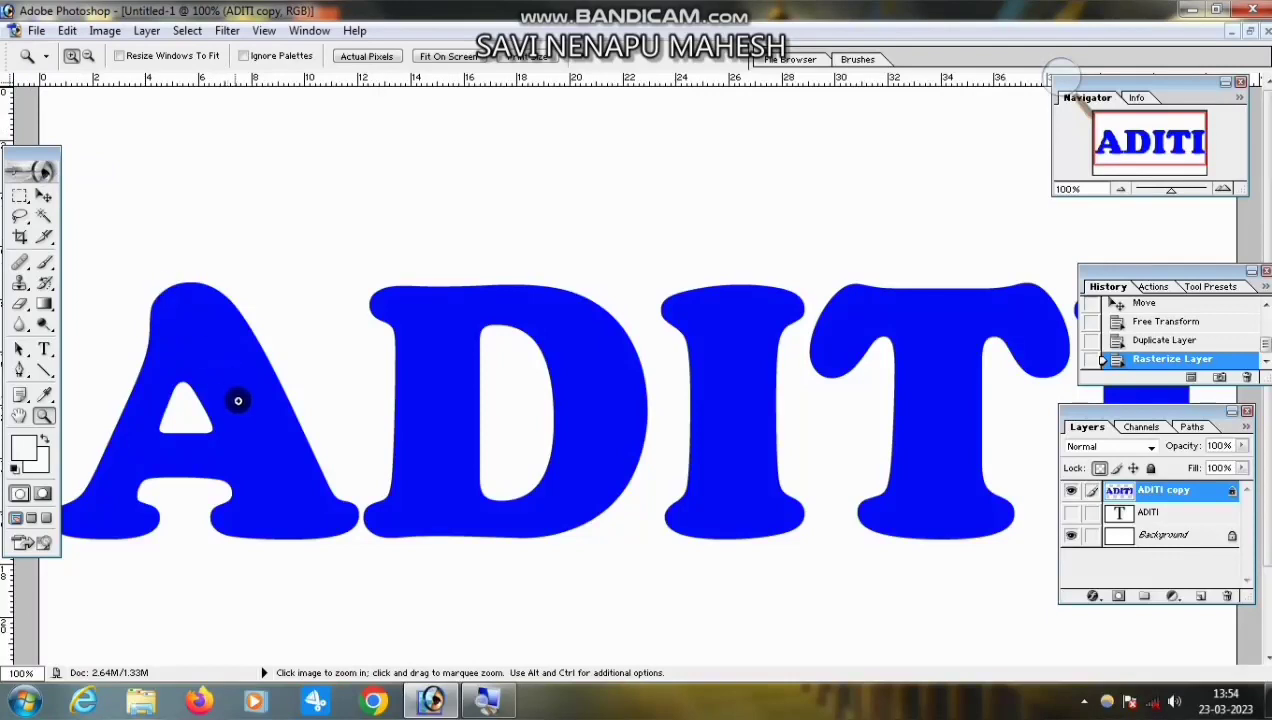
pyautogui.click(41, 417)
pyautogui.click(189, 282)
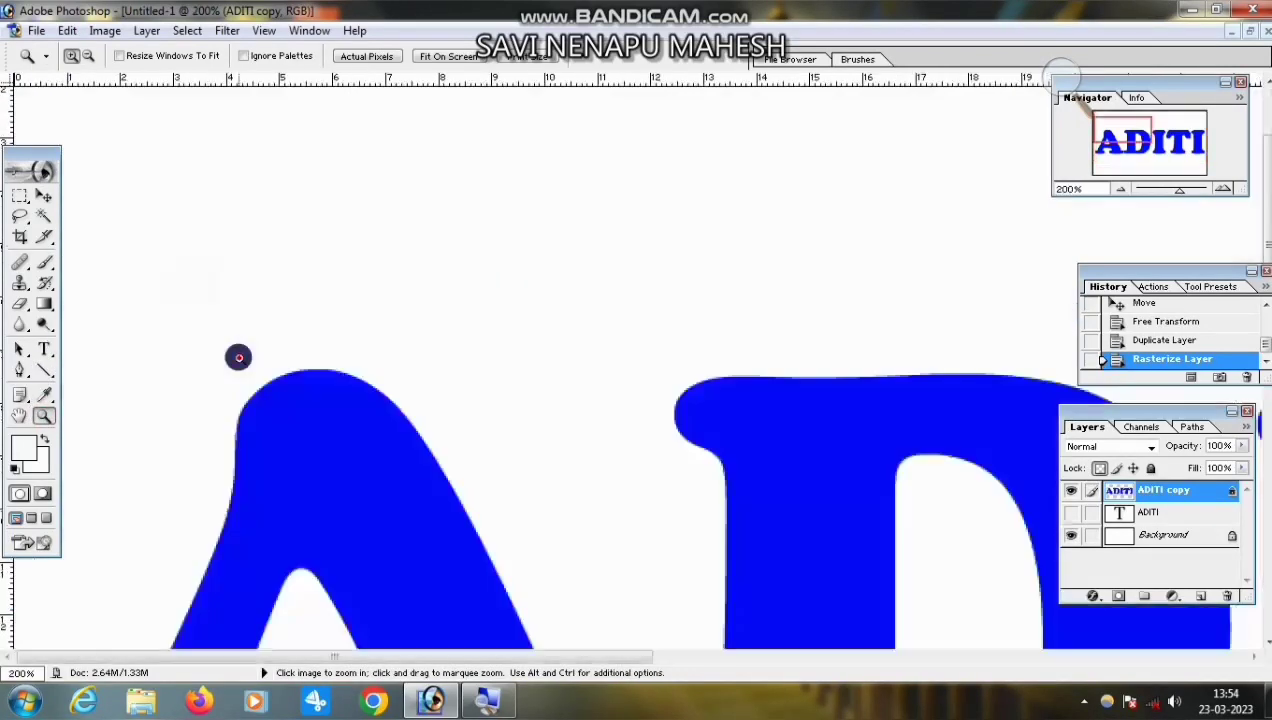
pyautogui.click(238, 356)
pyautogui.press('space')
pyautogui.moveTo(407, 455); pyautogui.dragTo(341, 111)
pyautogui.moveTo(390, 295); pyautogui.dragTo(390, 219)
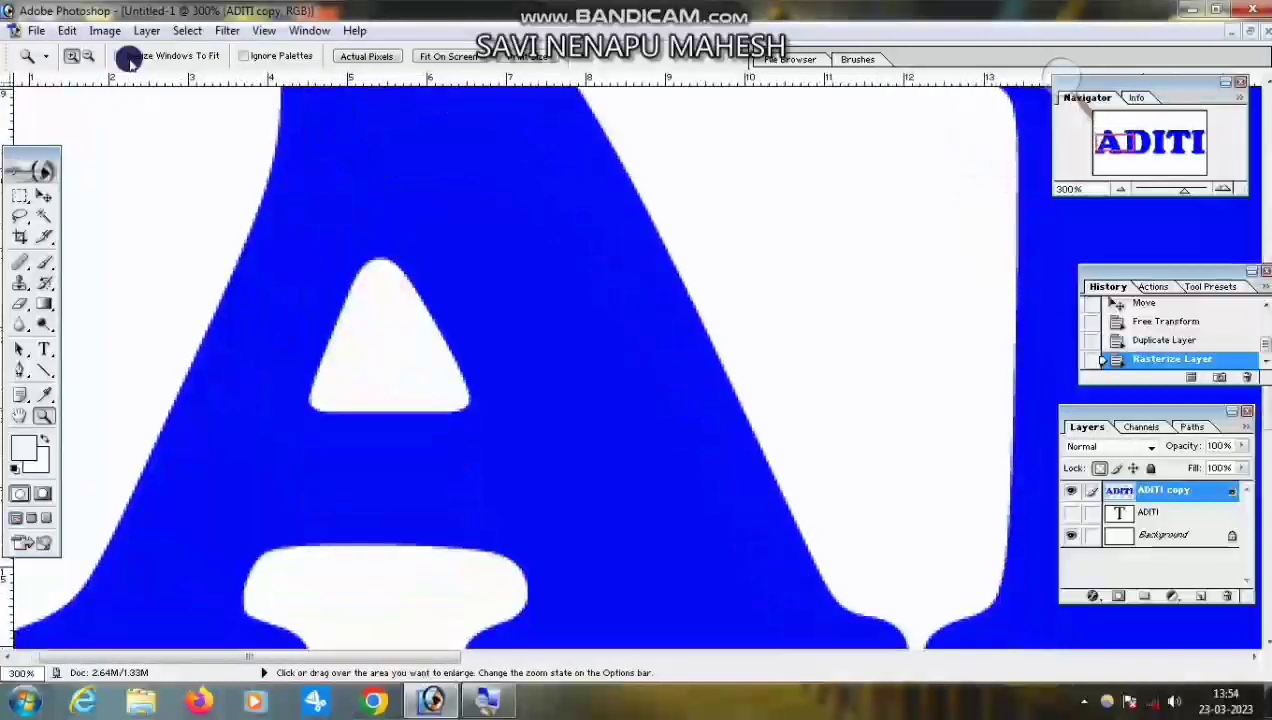
pyautogui.click(88, 56)
pyautogui.click(383, 300)
pyautogui.click(383, 300)
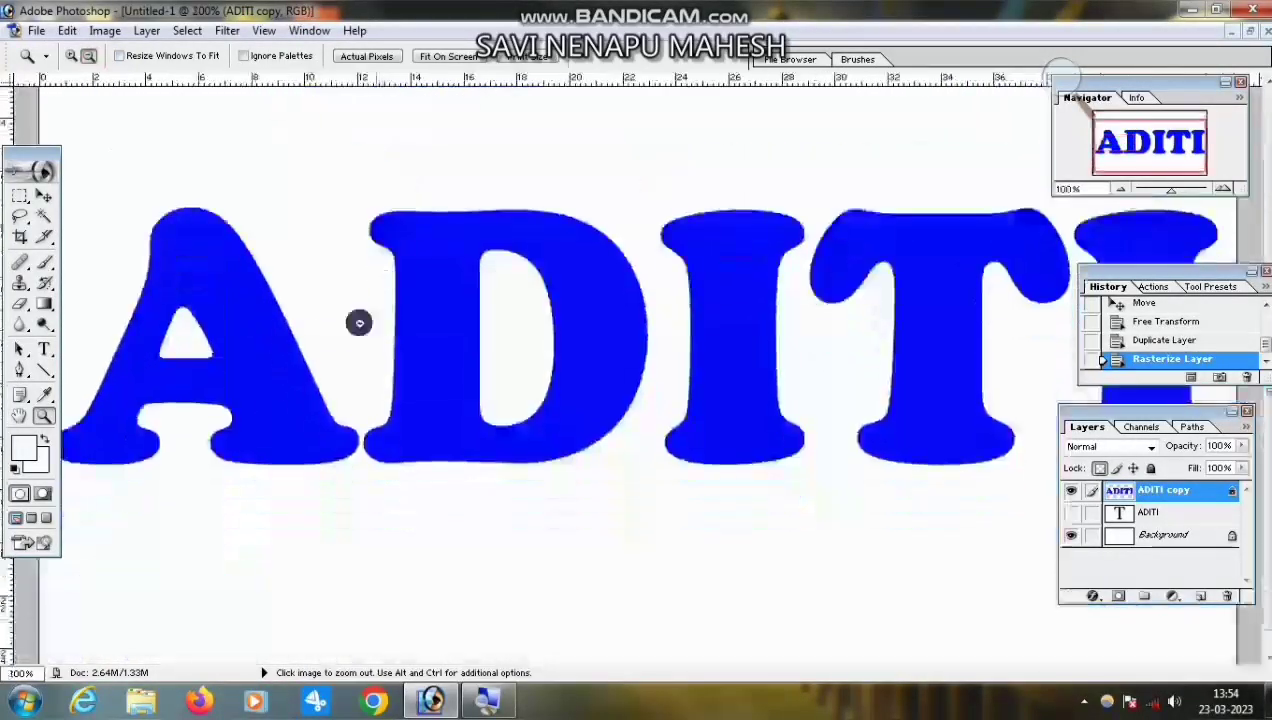
# Draw a horizontal 4 px line across the letter A at the base of its triangular opening, undoing misplaced attempts
pyautogui.click(71, 56)
pyautogui.click(72, 60)
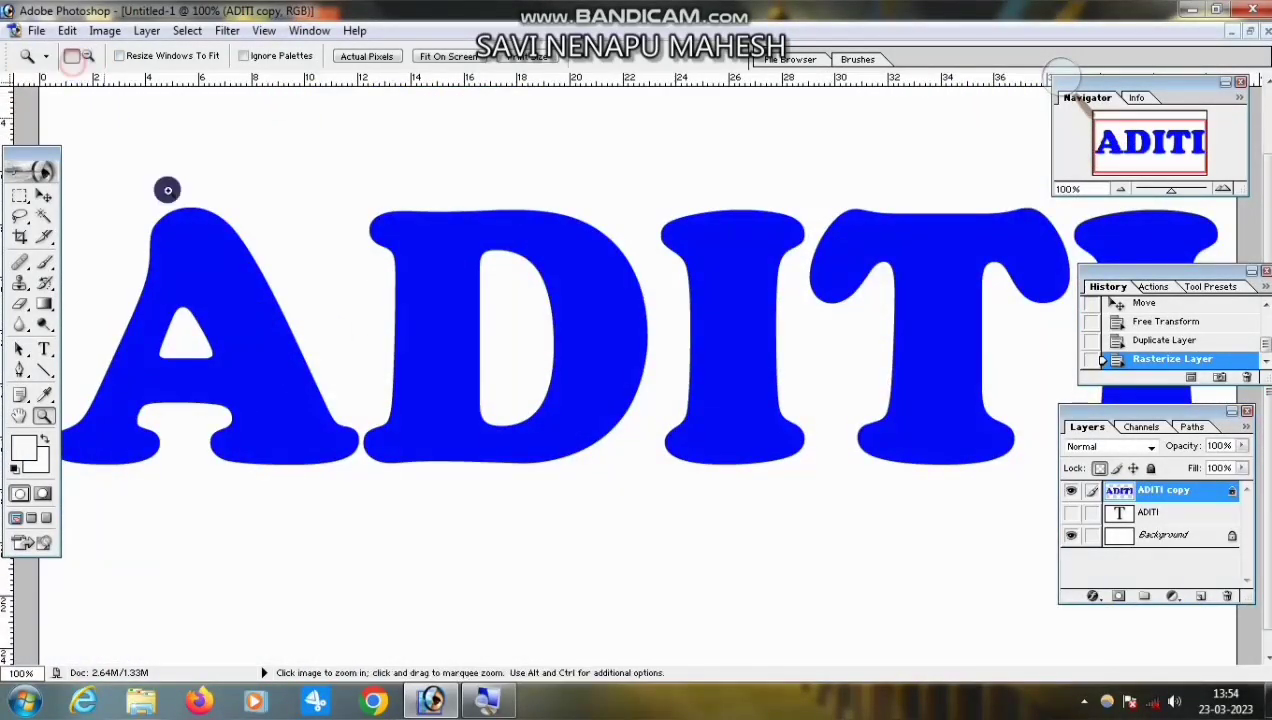
pyautogui.click(239, 269)
pyautogui.scroll(-3, 328, 410)
pyautogui.scroll(-5, 329, 422)
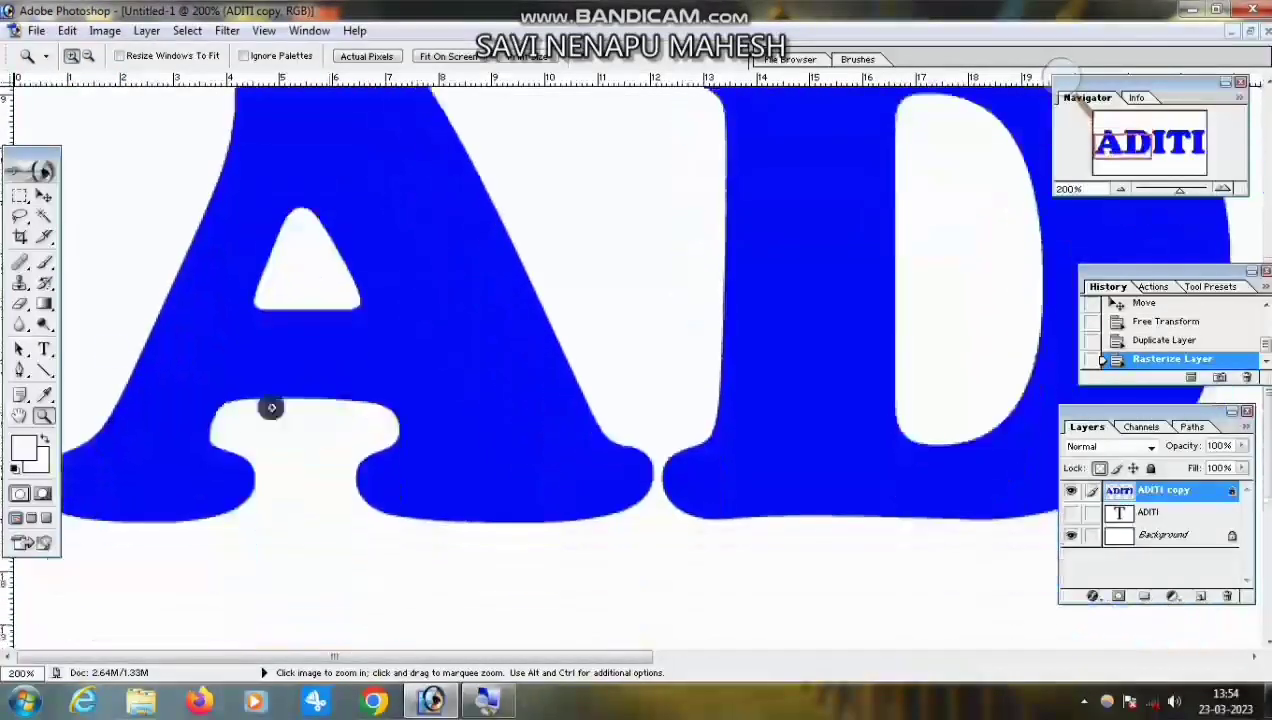
pyautogui.click(44, 370)
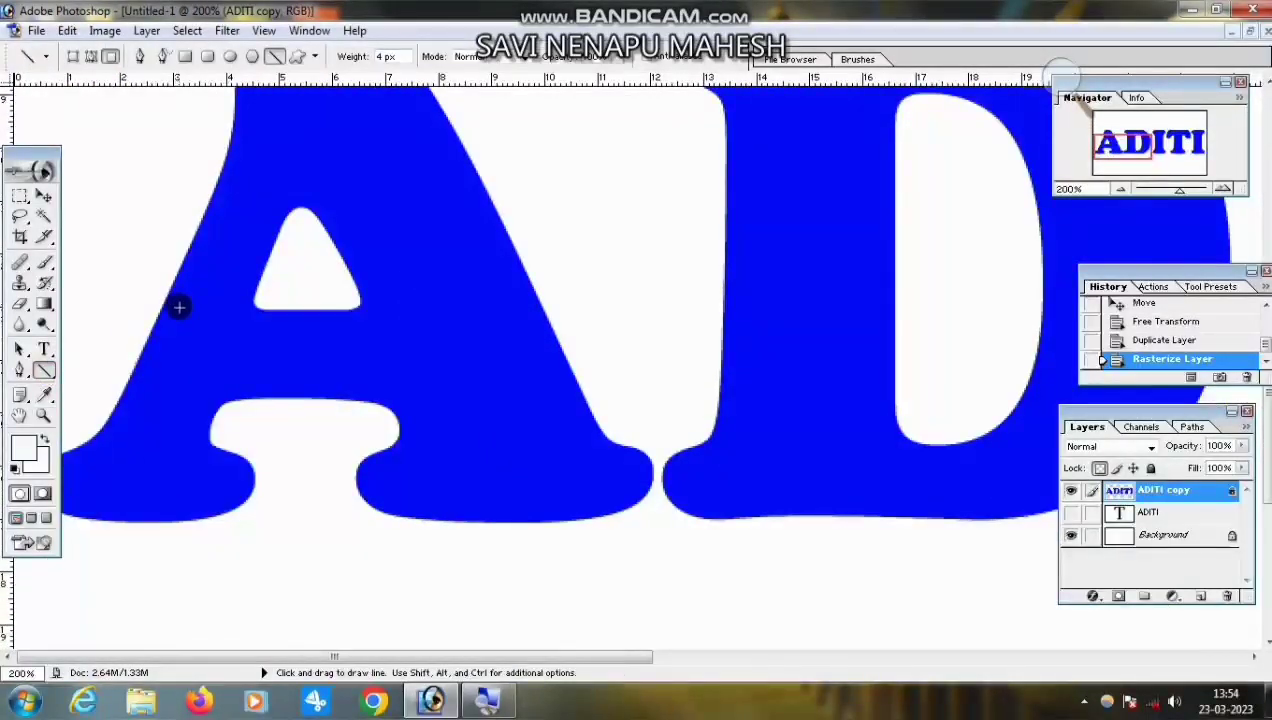
pyautogui.scroll(2, 166, 308)
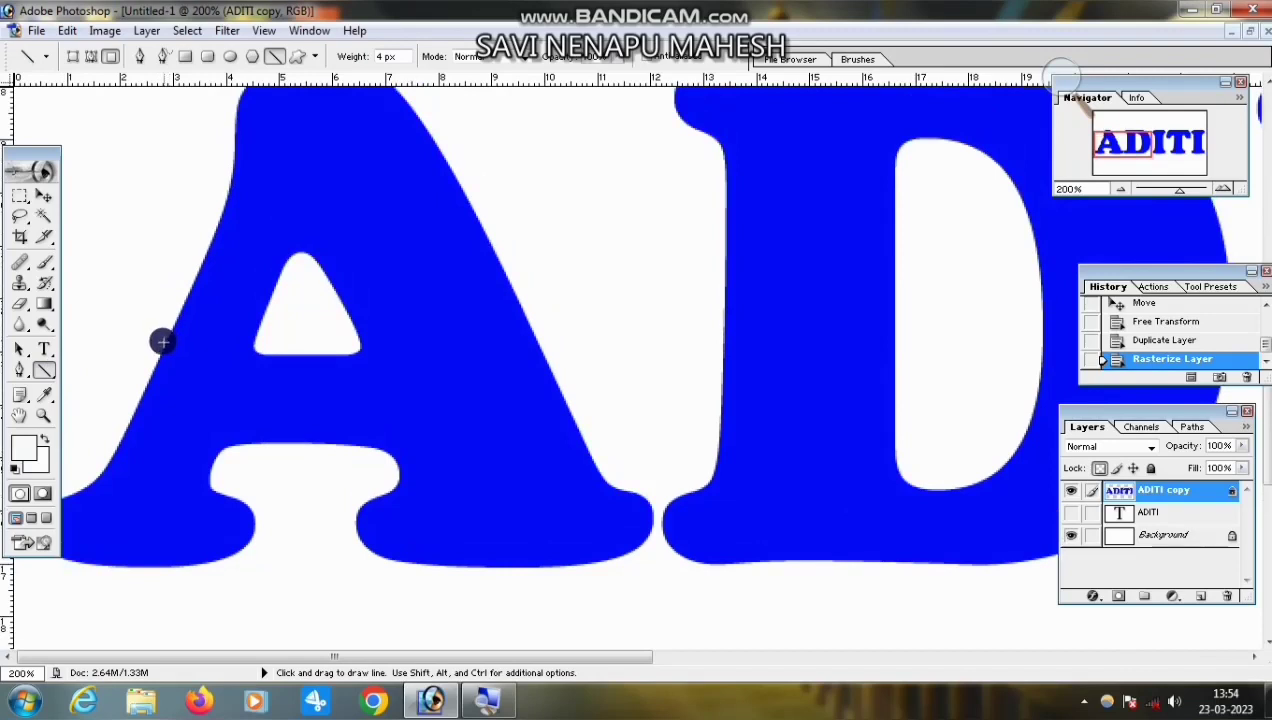
pyautogui.press('shift')
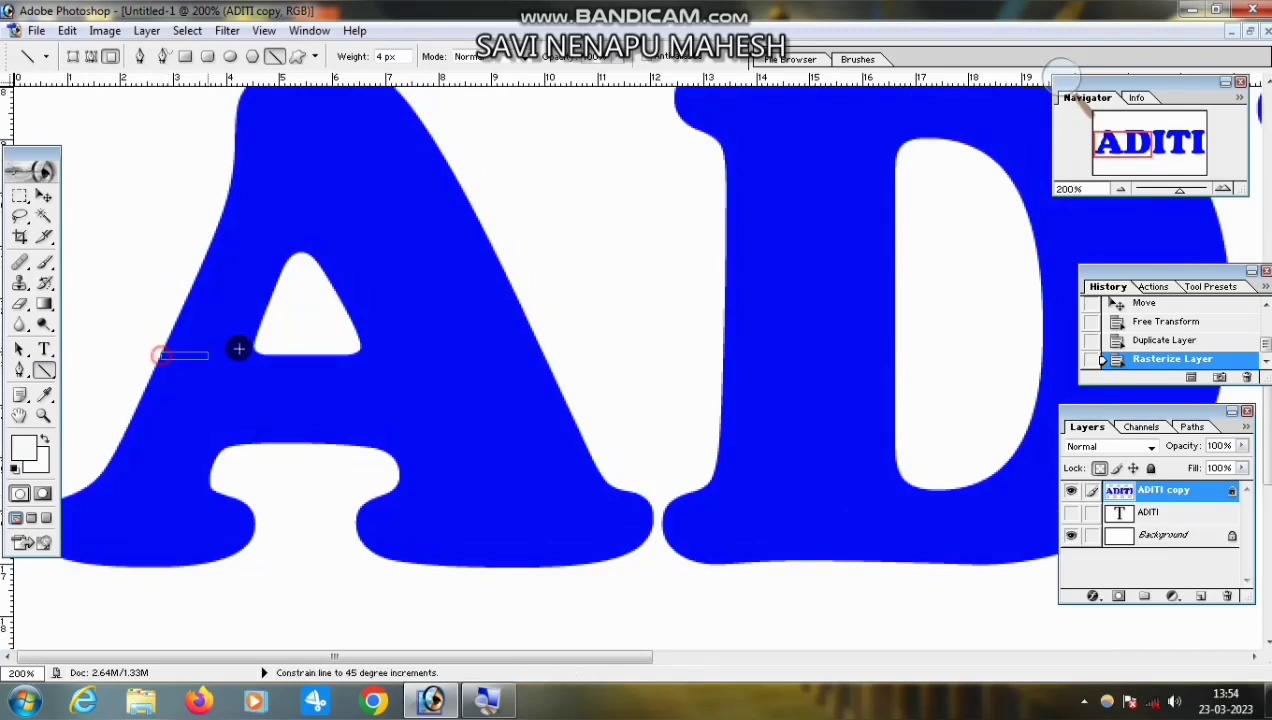
pyautogui.moveTo(238, 348); pyautogui.dragTo(530, 342)
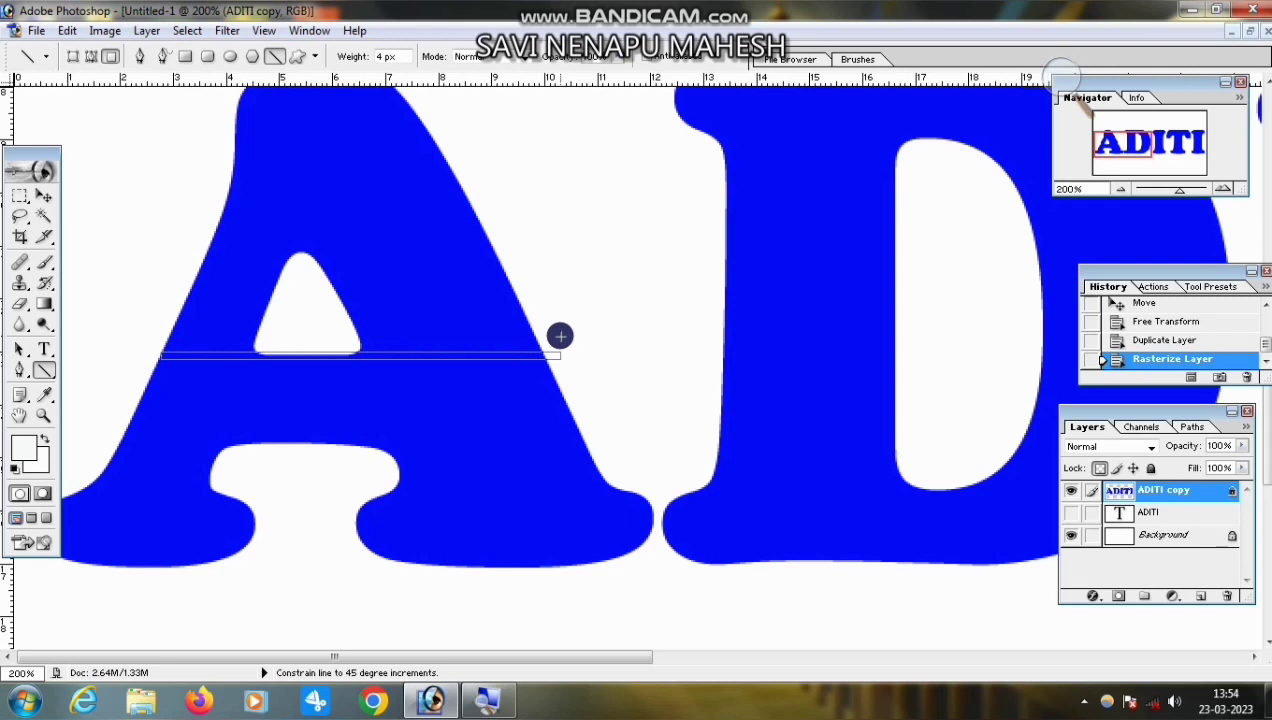
pyautogui.moveTo(566, 335); pyautogui.dragTo(567, 335)
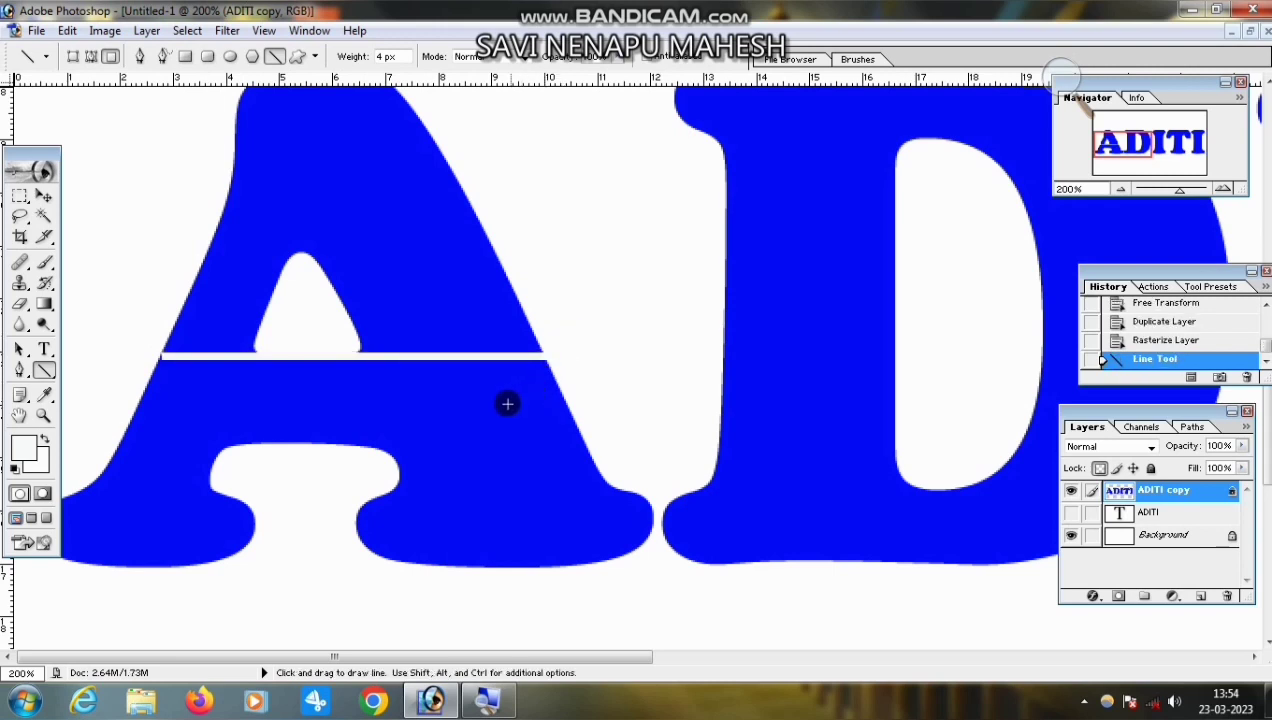
pyautogui.hotkey('ctrl', 'z')
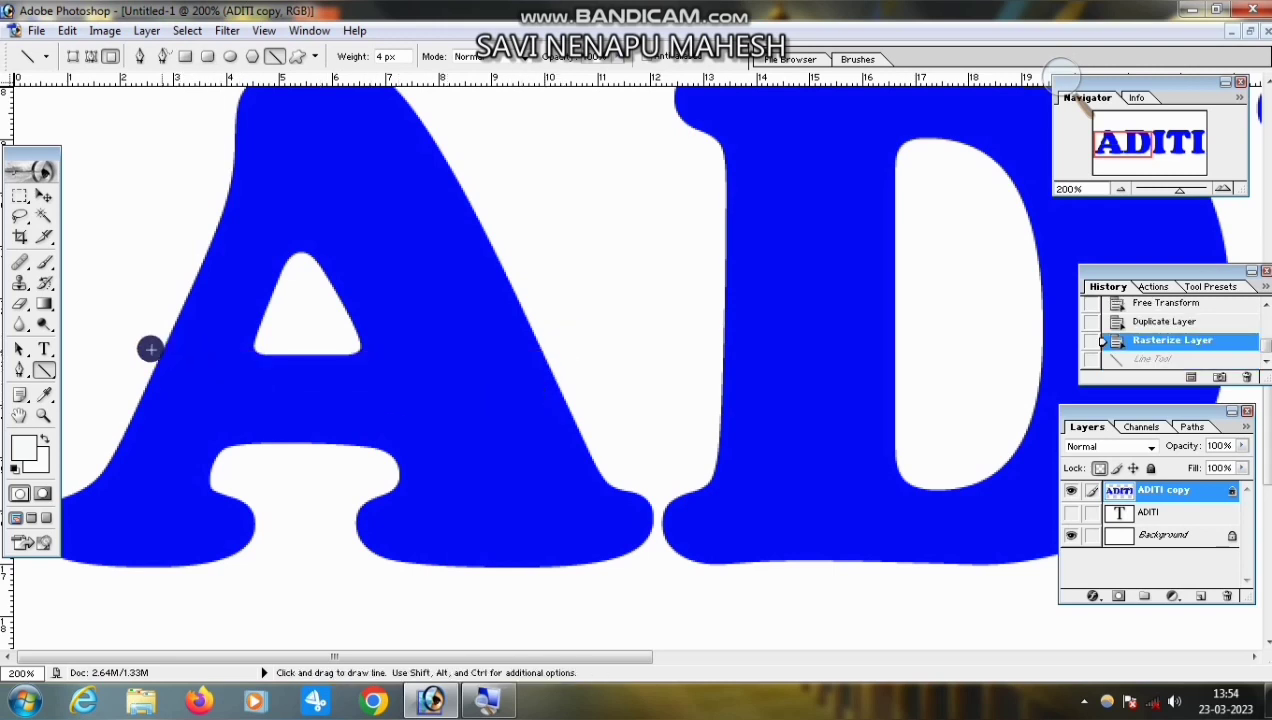
pyautogui.moveTo(143, 348); pyautogui.dragTo(479, 355)
pyautogui.hotkey('ctrl', 'z')
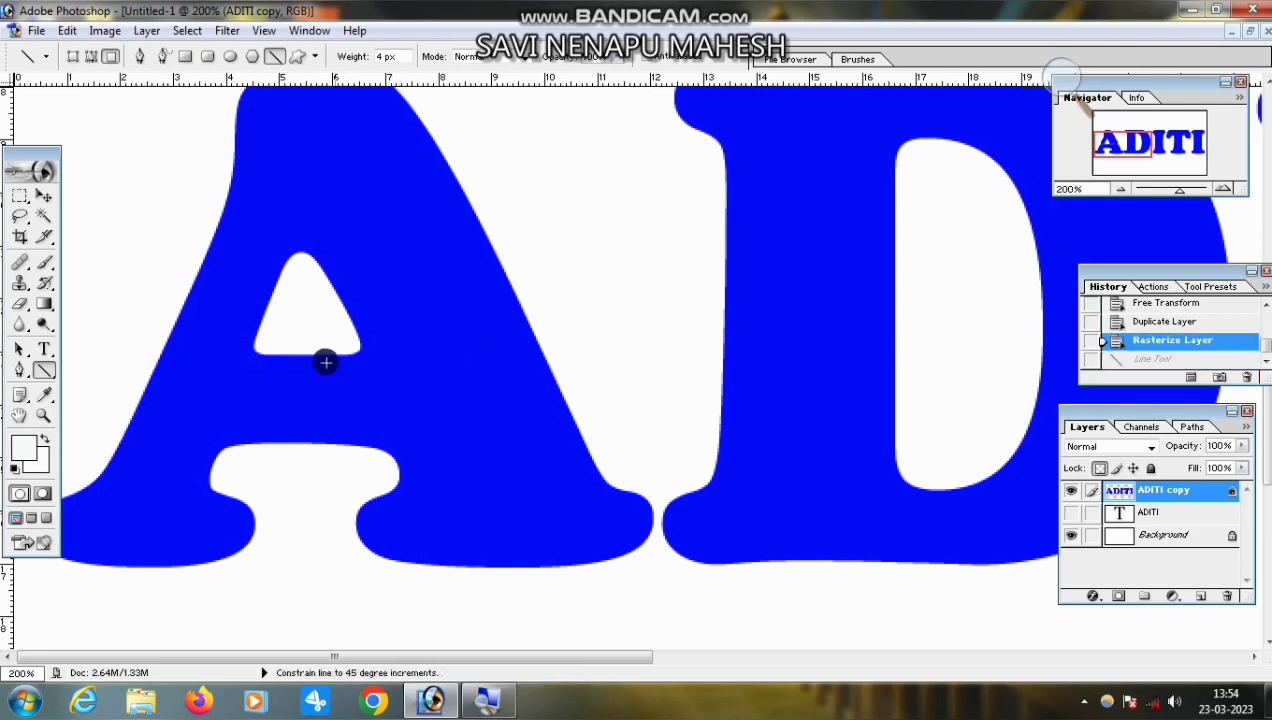
pyautogui.moveTo(137, 350); pyautogui.dragTo(560, 345)
pyautogui.scroll(-1, 338, 437)
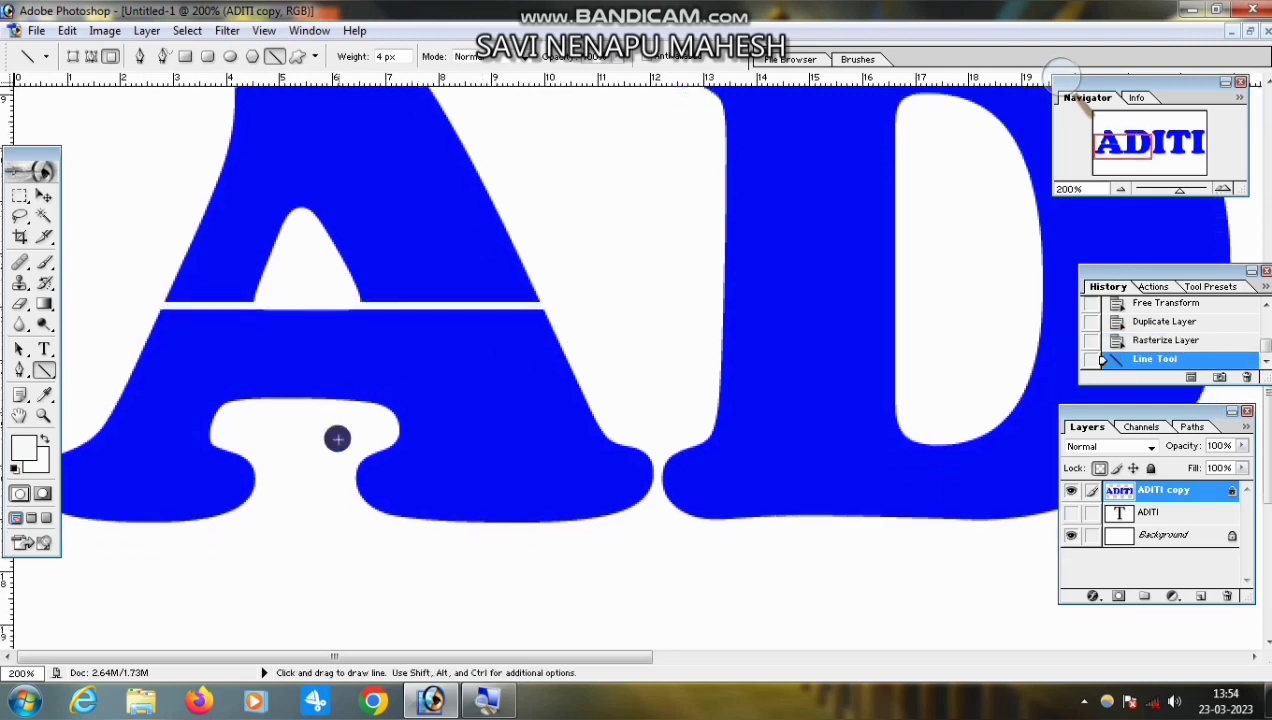
# Draw a vertical 4 px line through the full height of the letter D, along the straight edge of its inner opening
pyautogui.scroll(3, 275, 388)
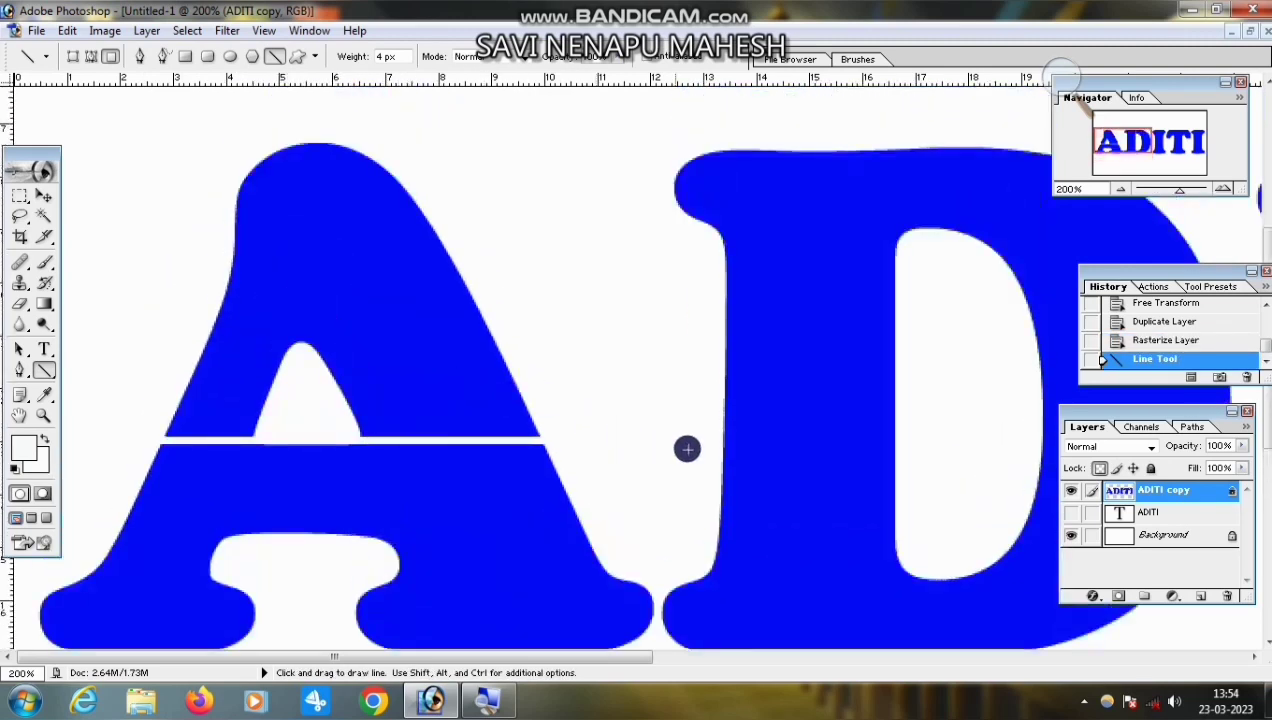
pyautogui.press('space')
pyautogui.moveTo(701, 451); pyautogui.dragTo(327, 423)
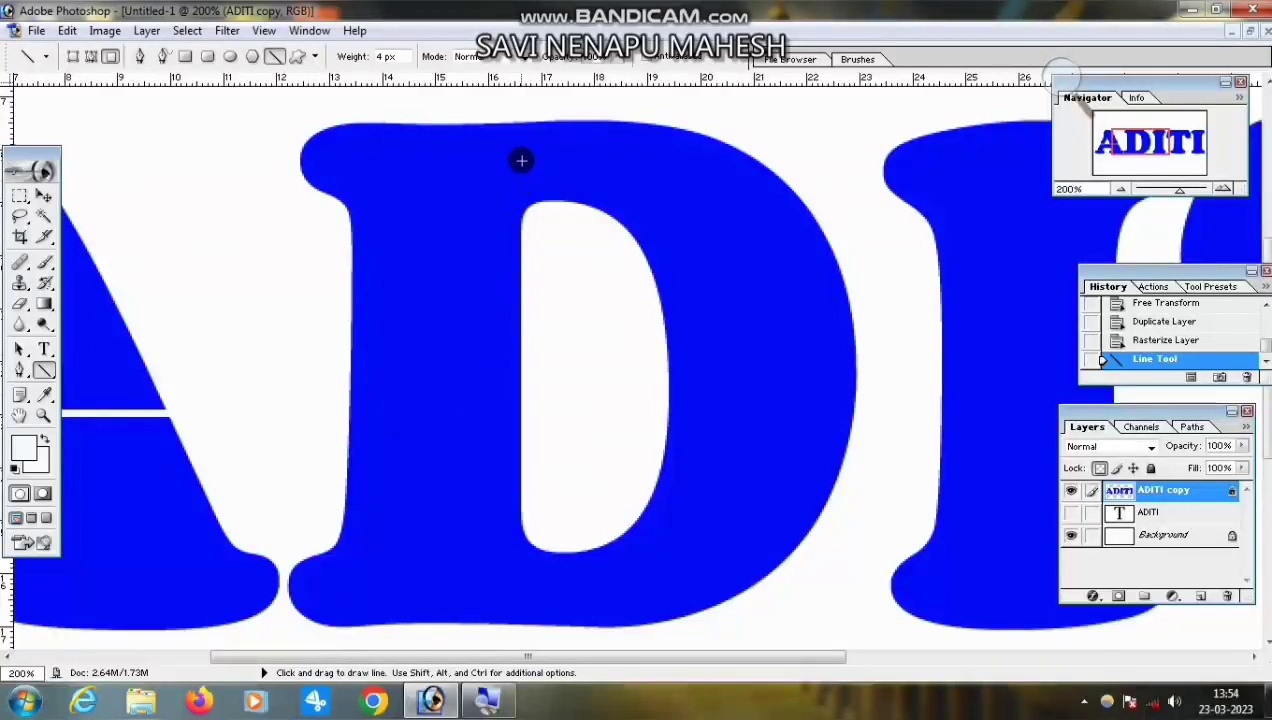
pyautogui.press('shift')
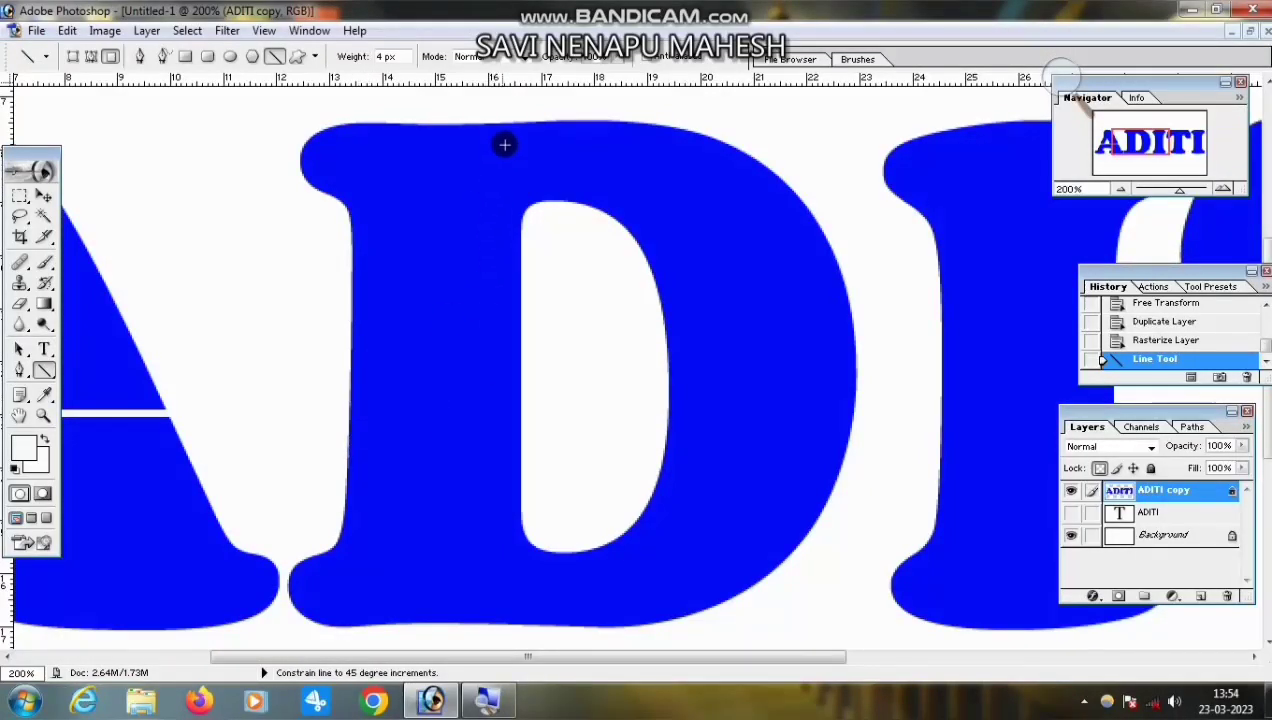
pyautogui.moveTo(514, 104); pyautogui.dragTo(625, 514)
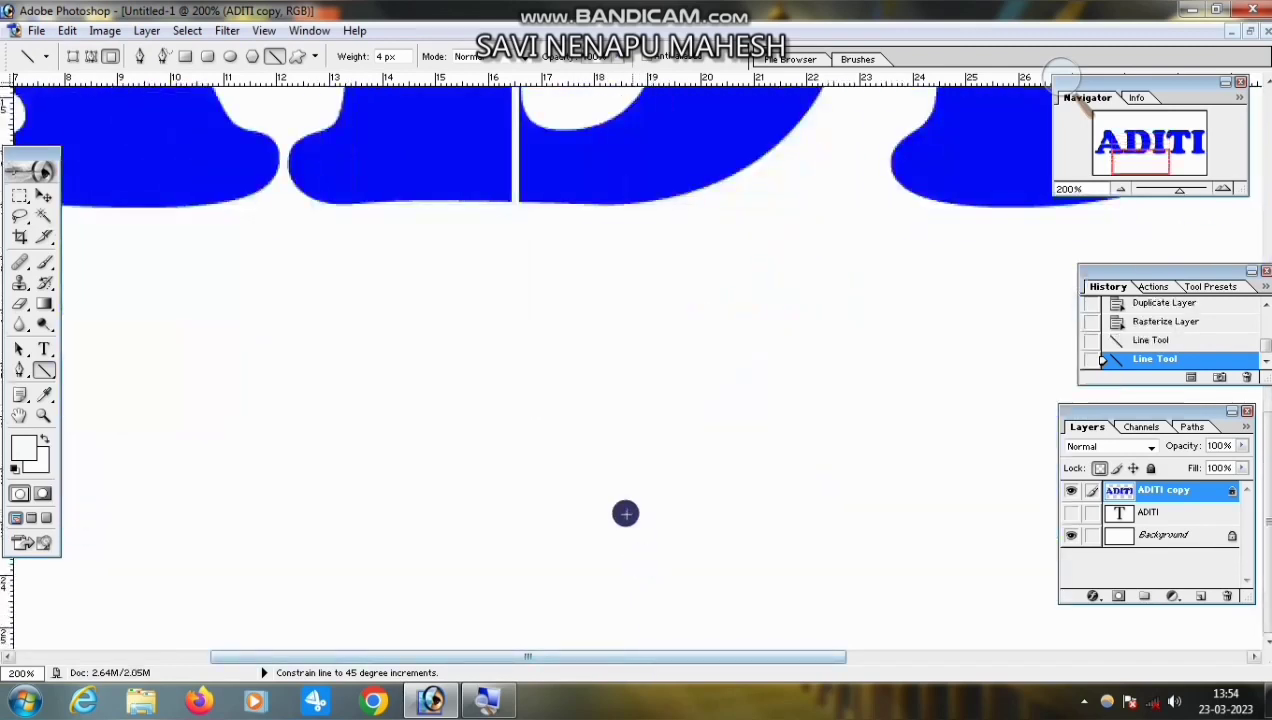
# Draw a horizontal 4 px line across the middle of the first letter I
pyautogui.scroll(10, 616, 494)
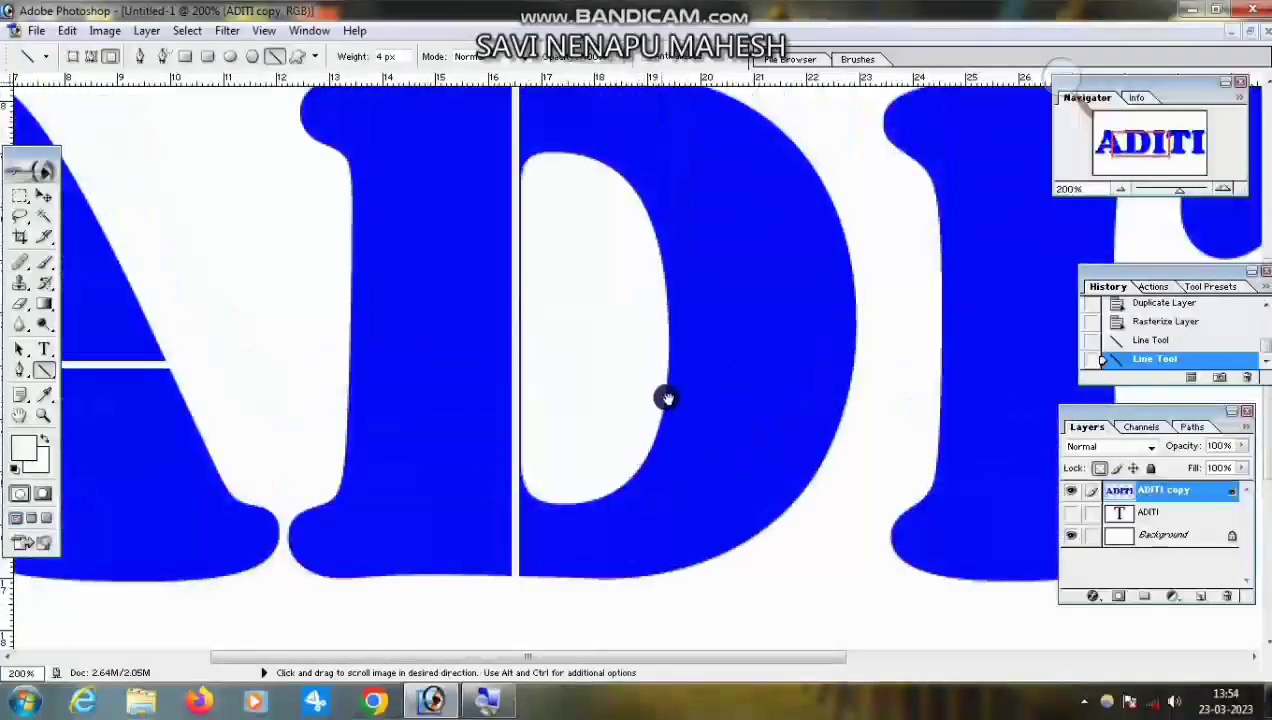
pyautogui.hscroll(5, 389, 415)
pyautogui.moveTo(392, 413); pyautogui.dragTo(625, 422)
# Draw a horizontal 4 px line across the stem of the T just above its foot, undoing a first line below the crossbar
pyautogui.hscroll(2, 852, 431)
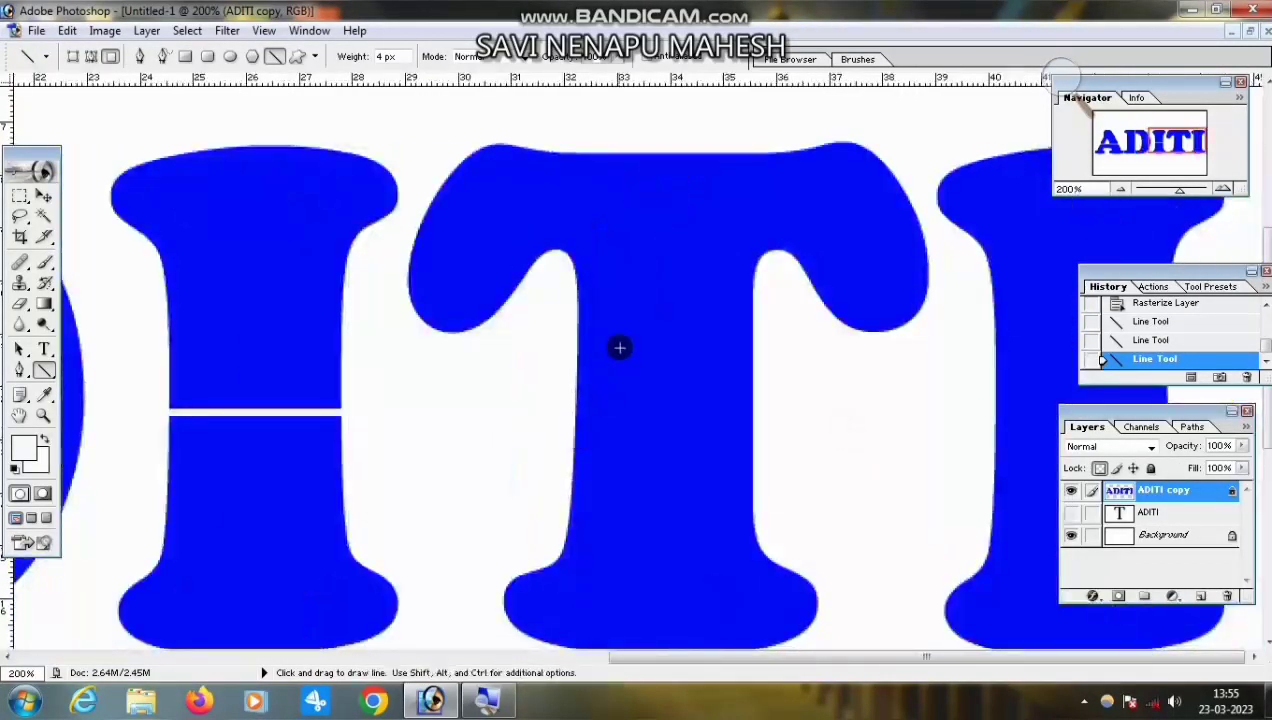
pyautogui.moveTo(557, 276); pyautogui.dragTo(810, 296)
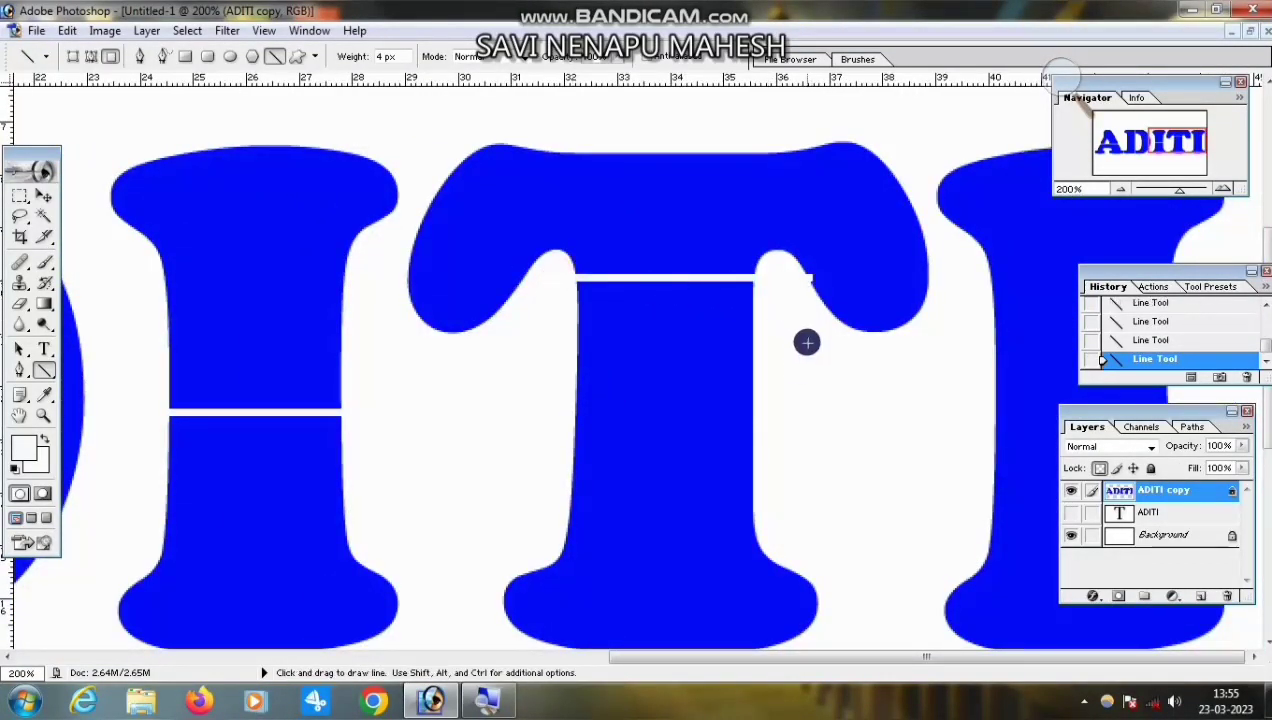
pyautogui.hotkey('ctrl', 'z')
pyautogui.moveTo(548, 543); pyautogui.dragTo(829, 522)
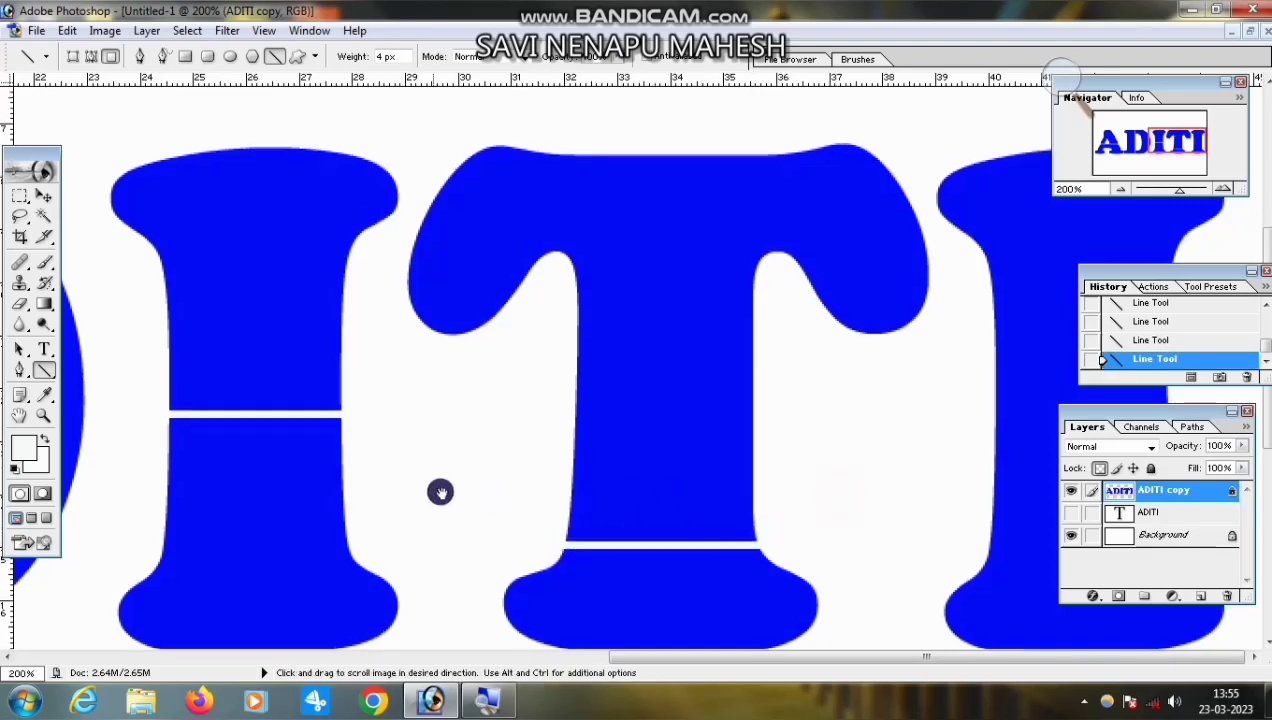
pyautogui.click(40, 418)
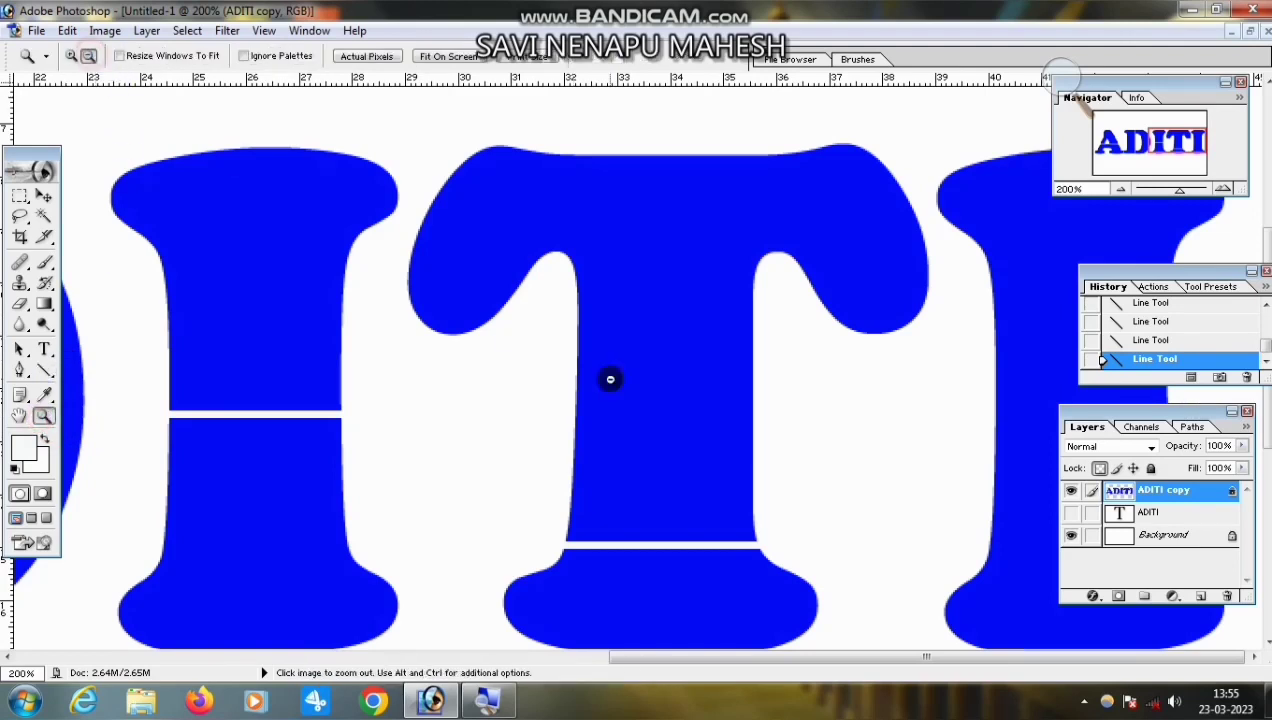
pyautogui.keyDown('alt'); pyautogui.click(639, 384); pyautogui.keyUp('alt')
pyautogui.keyDown('alt'); pyautogui.click(639, 384); pyautogui.keyUp('alt')
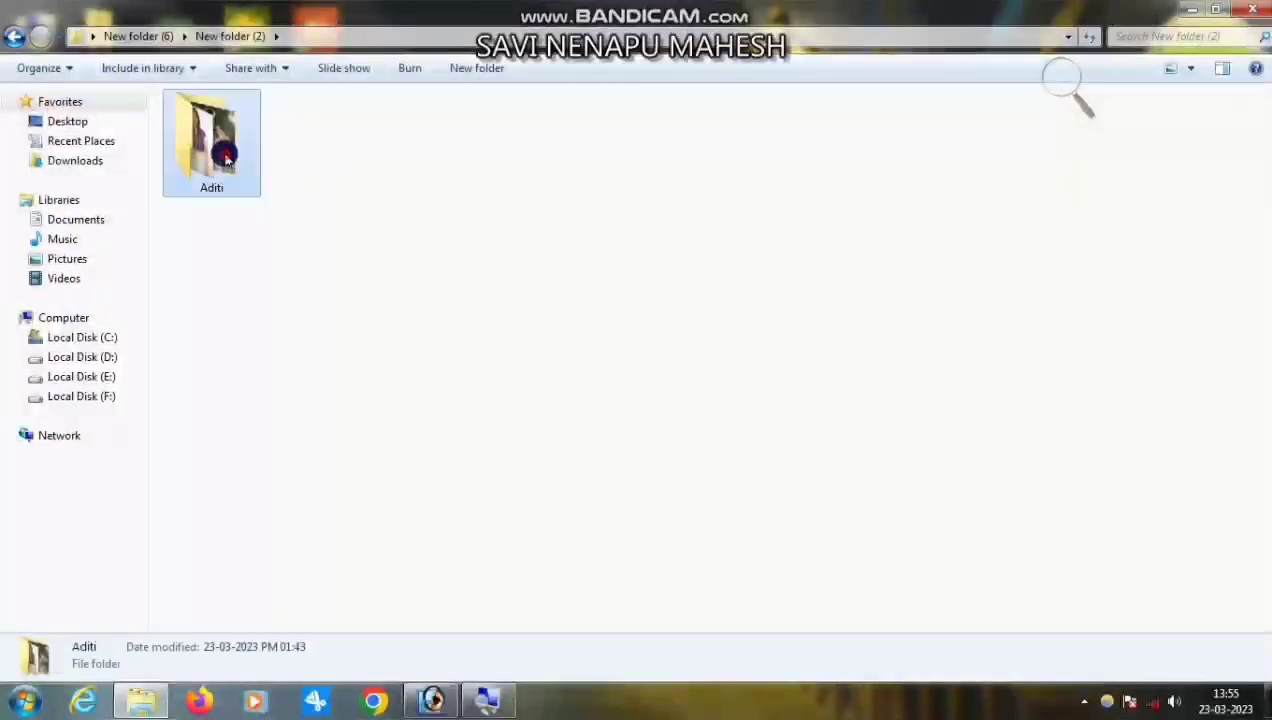
pyautogui.doubleClick(210, 140)
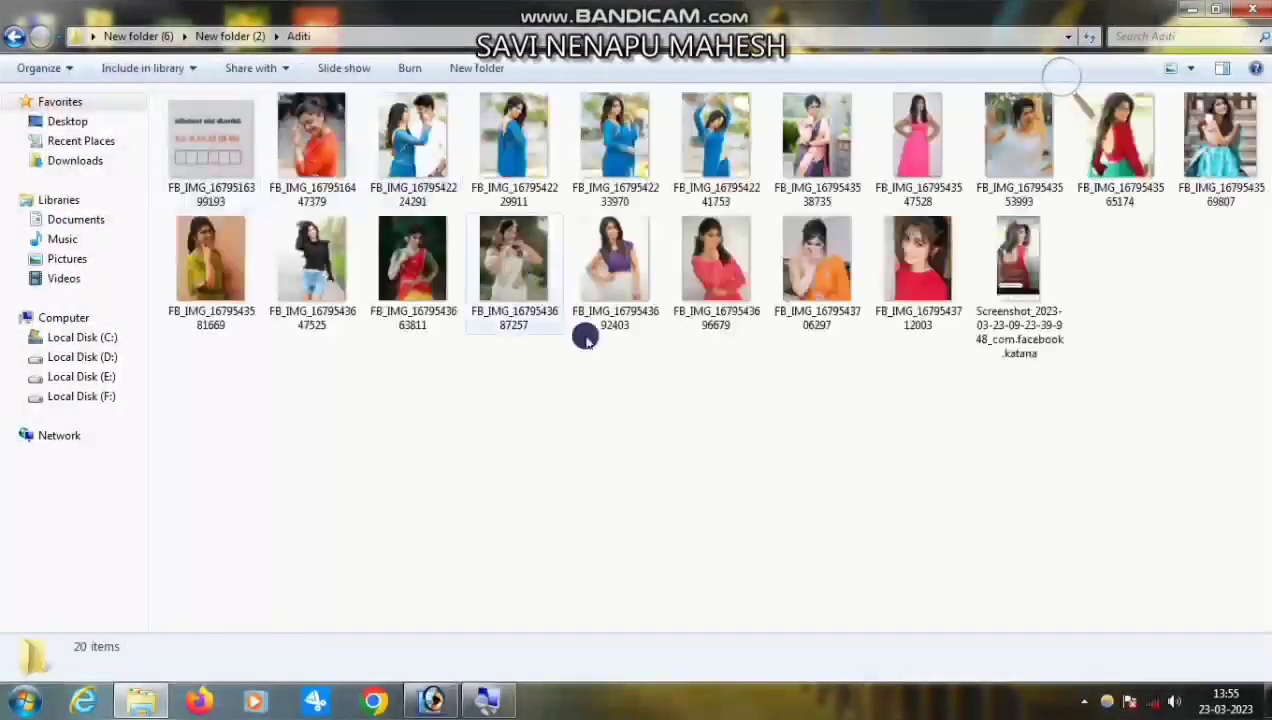
pyautogui.click(500, 180)
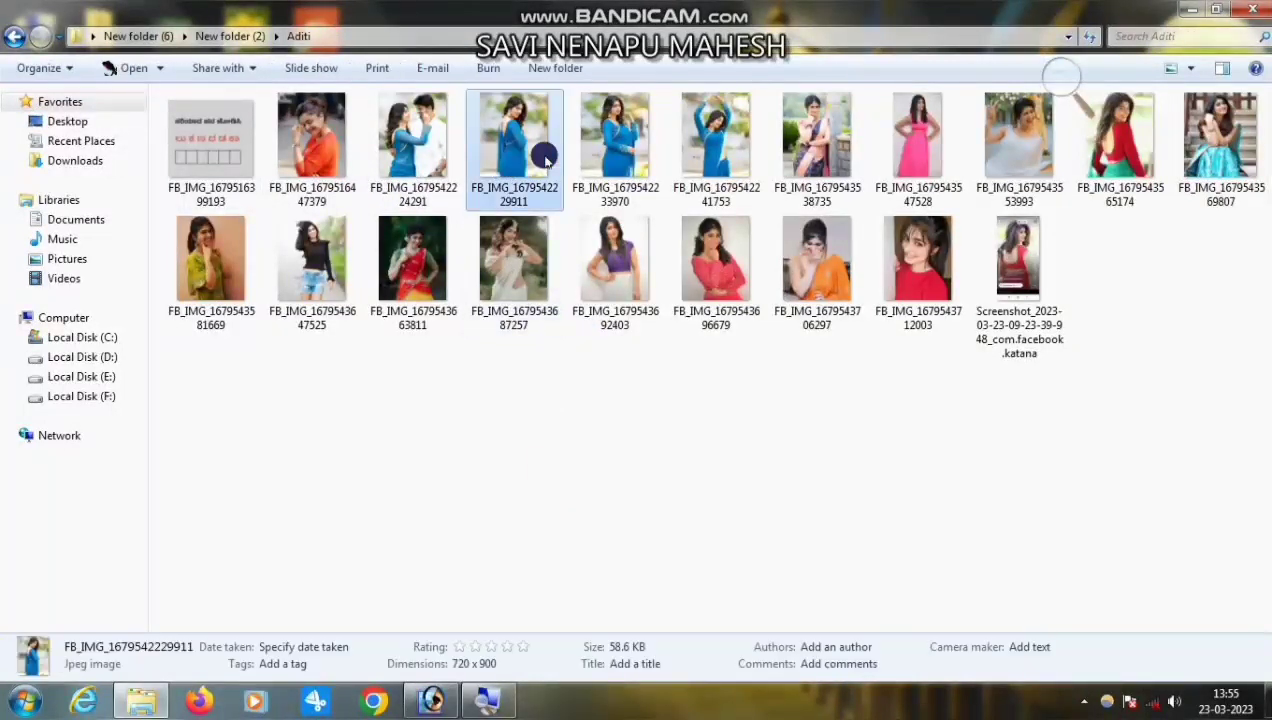
pyautogui.keyDown('ctrl'); pyautogui.click(602, 153); pyautogui.keyUp('ctrl')
pyautogui.keyDown('ctrl'); pyautogui.click(698, 163); pyautogui.keyUp('ctrl')
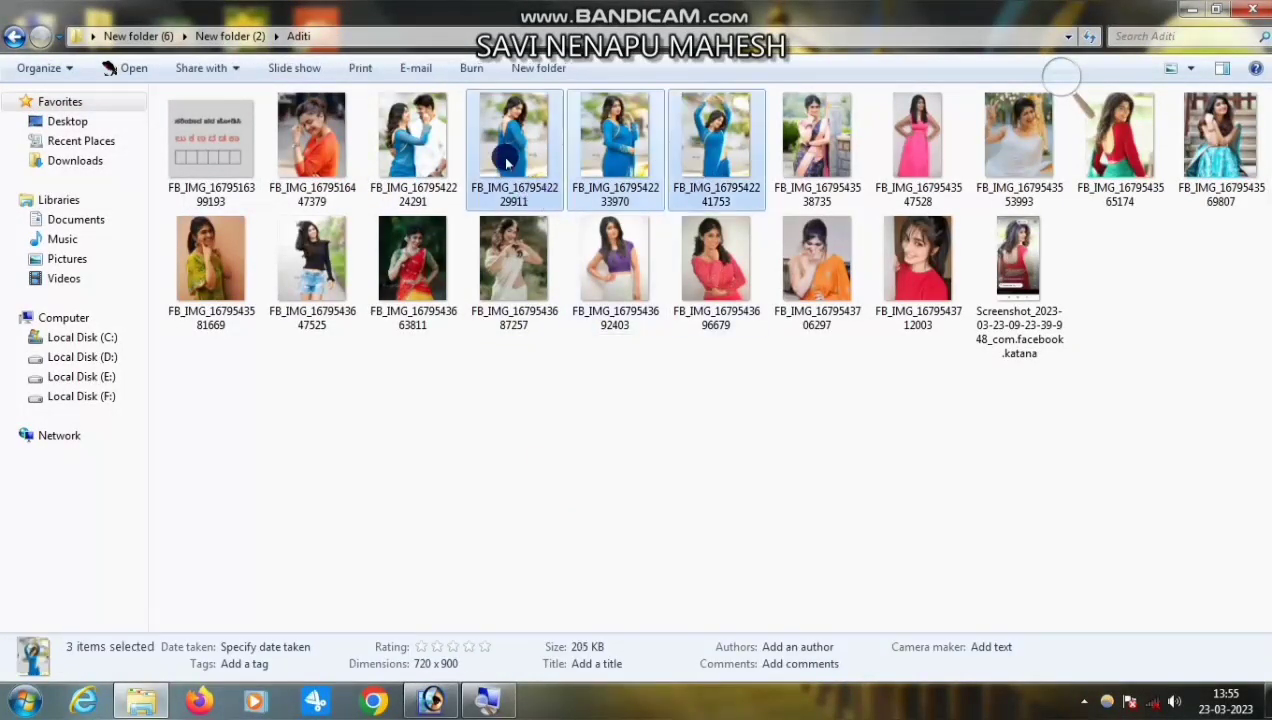
pyautogui.moveTo(505, 163); pyautogui.dragTo(642, 321)
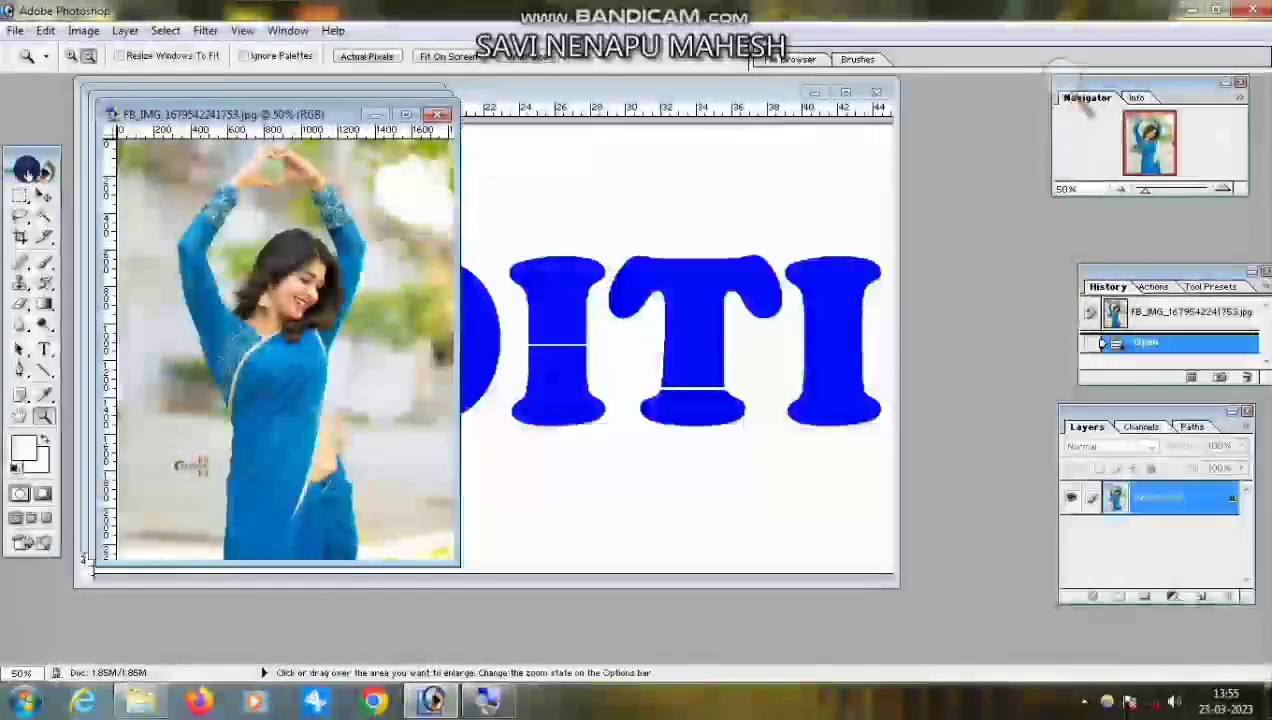
# Bring the Untitled-1 document to the front and maximize its window
pyautogui.click(43, 197)
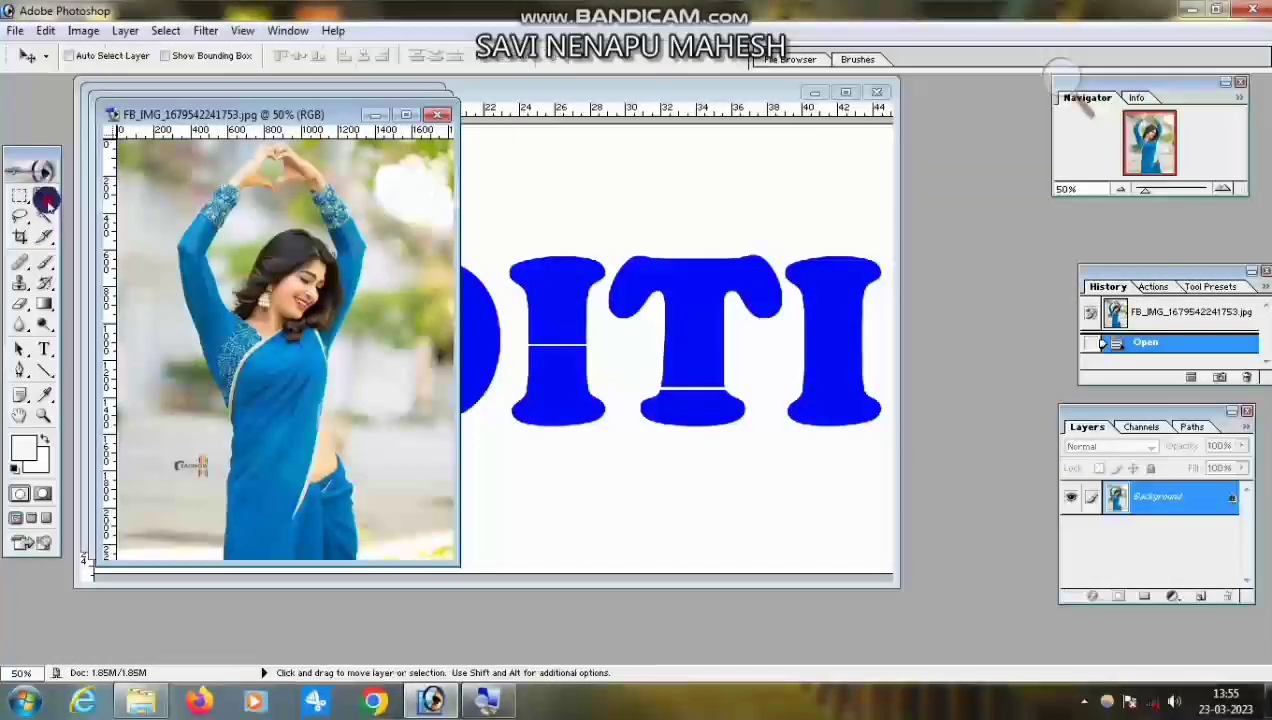
pyautogui.click(573, 185)
pyautogui.click(845, 92)
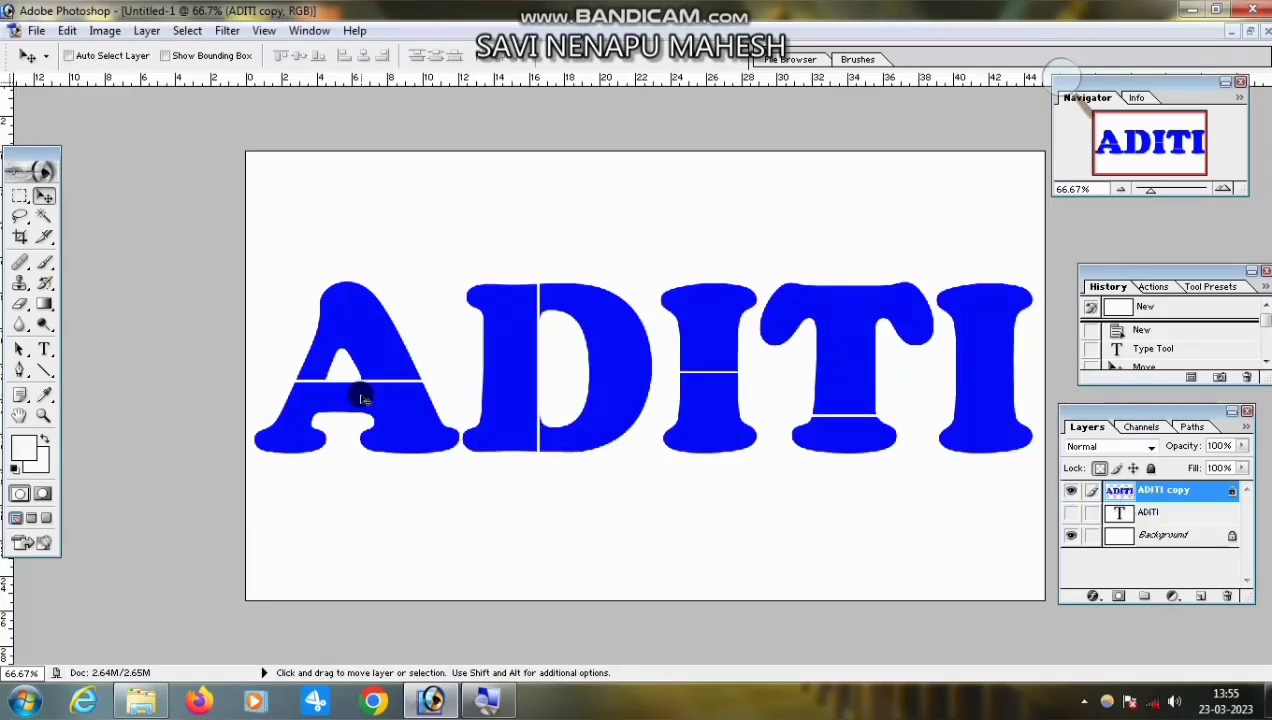
# Select the upper section of the letter A with the Magic Wand at 100% zoom
pyautogui.click(43, 416)
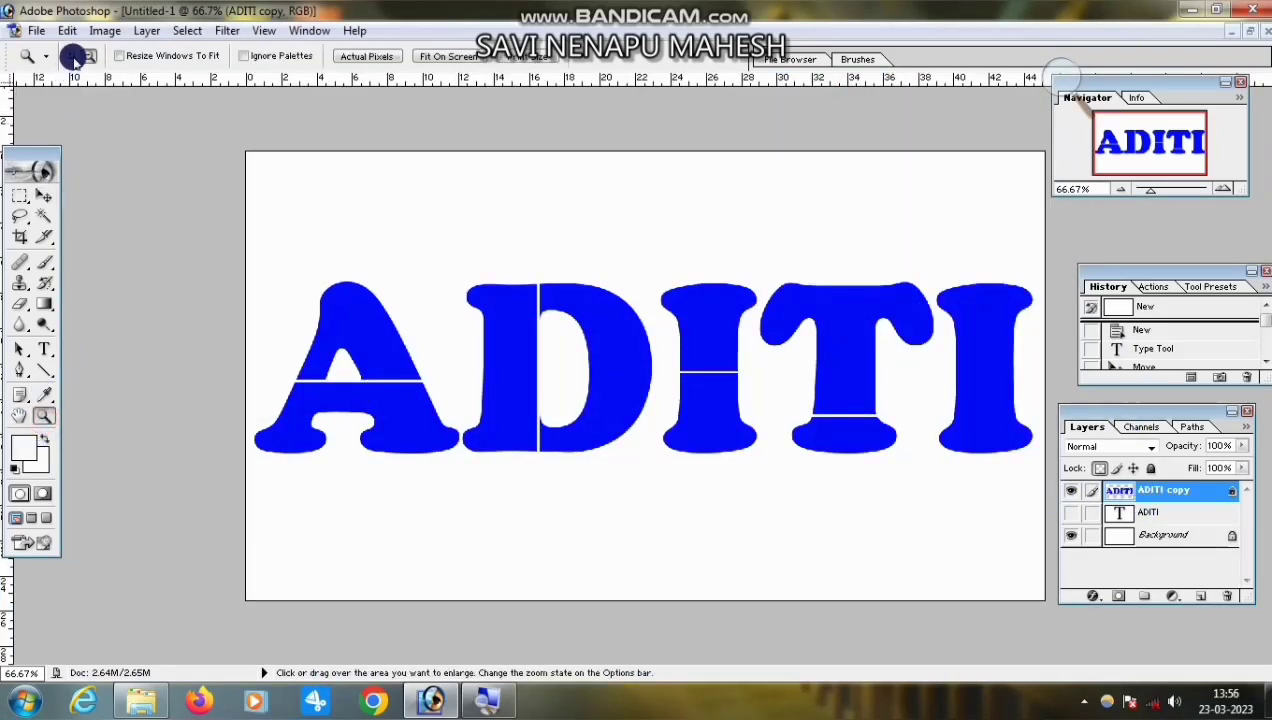
pyautogui.click(420, 342)
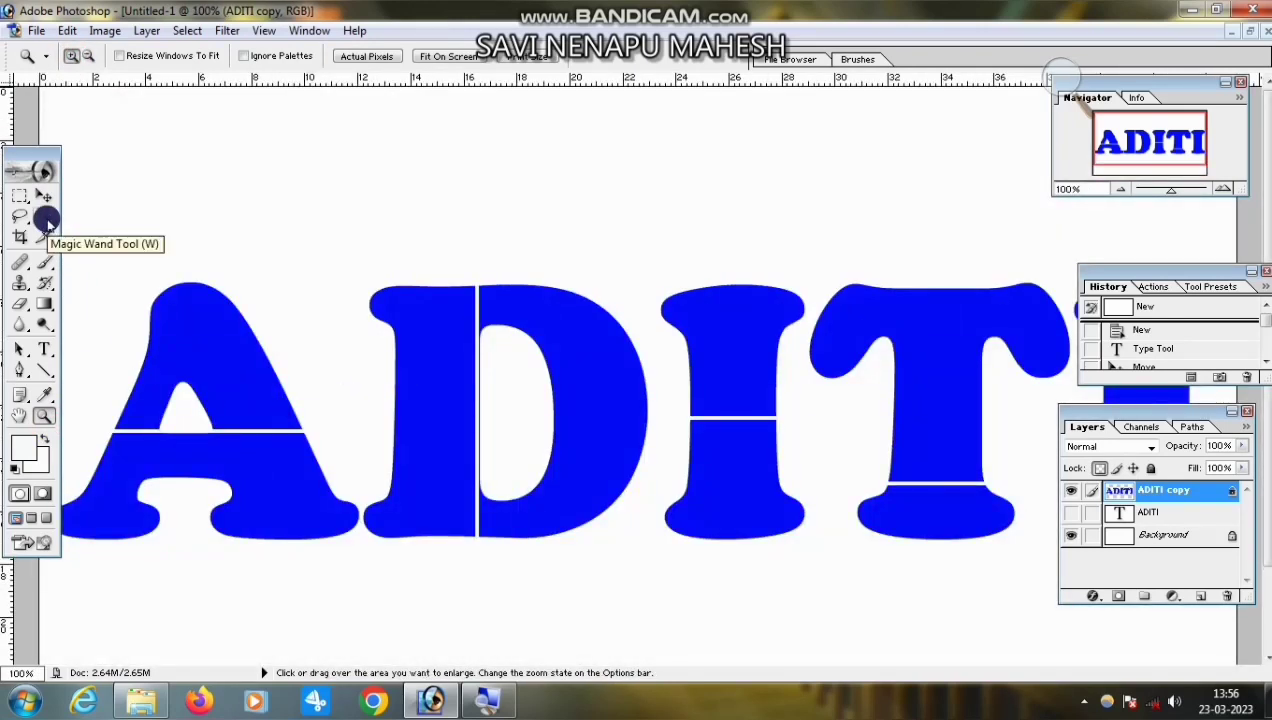
pyautogui.click(46, 220)
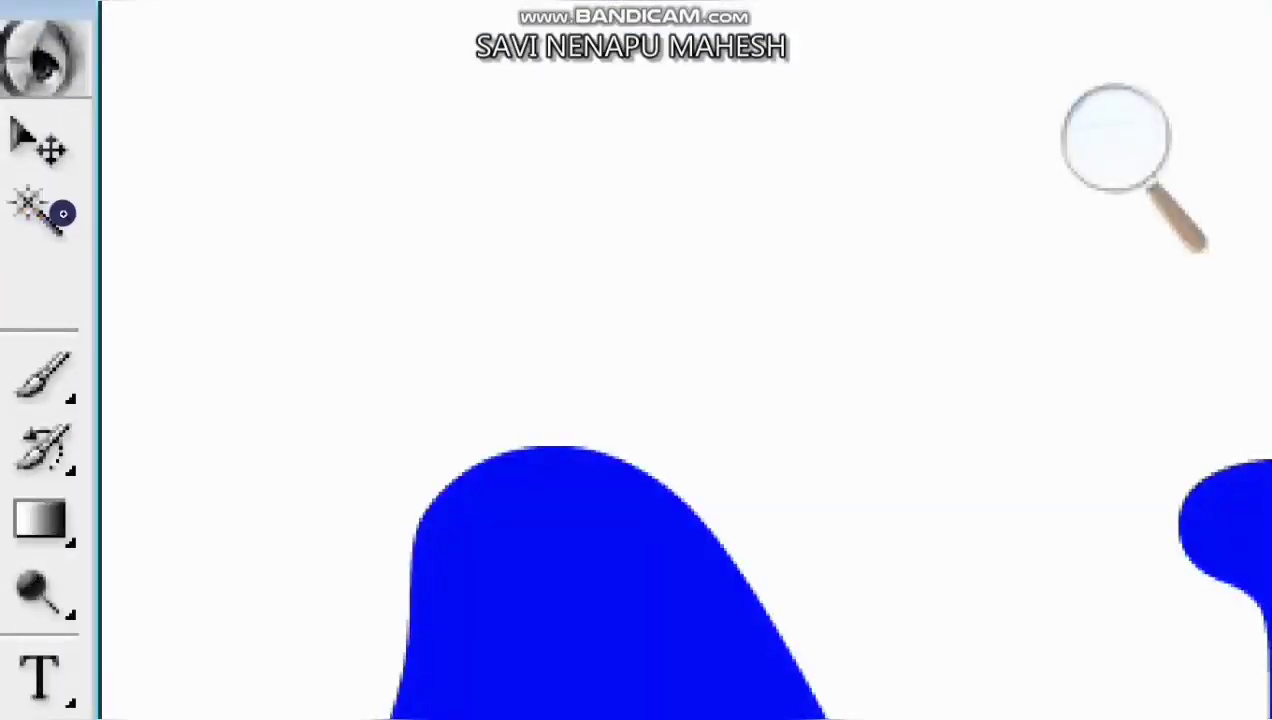
pyautogui.click(46, 220)
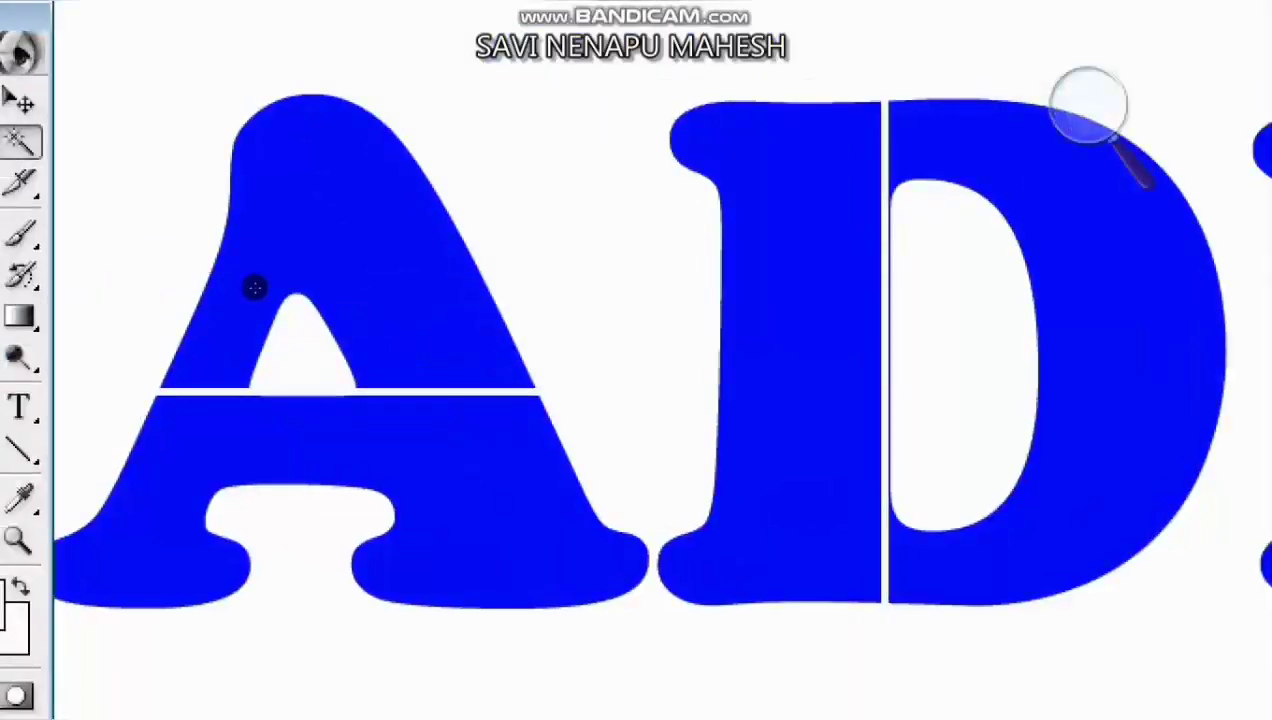
pyautogui.click(231, 289)
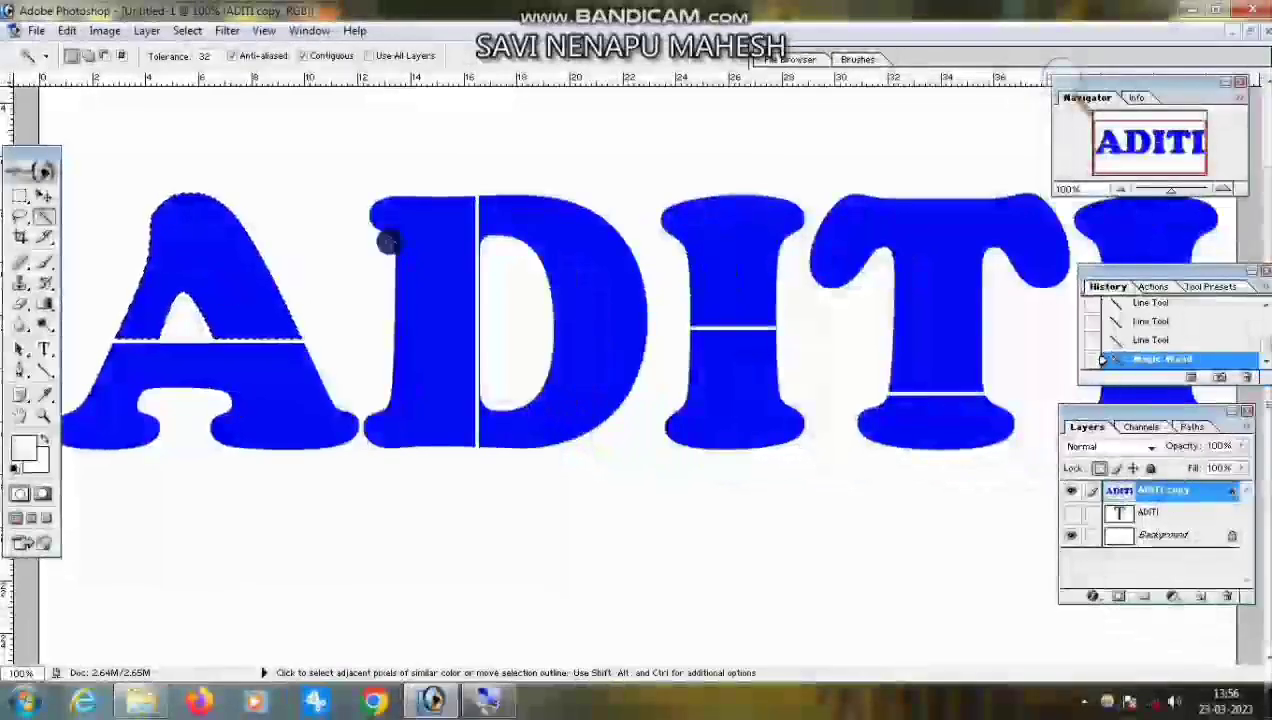
# Bring the photo FB_IMG_1679542241753.jpg to the front and copy the whole image
pyautogui.click(1245, 37)
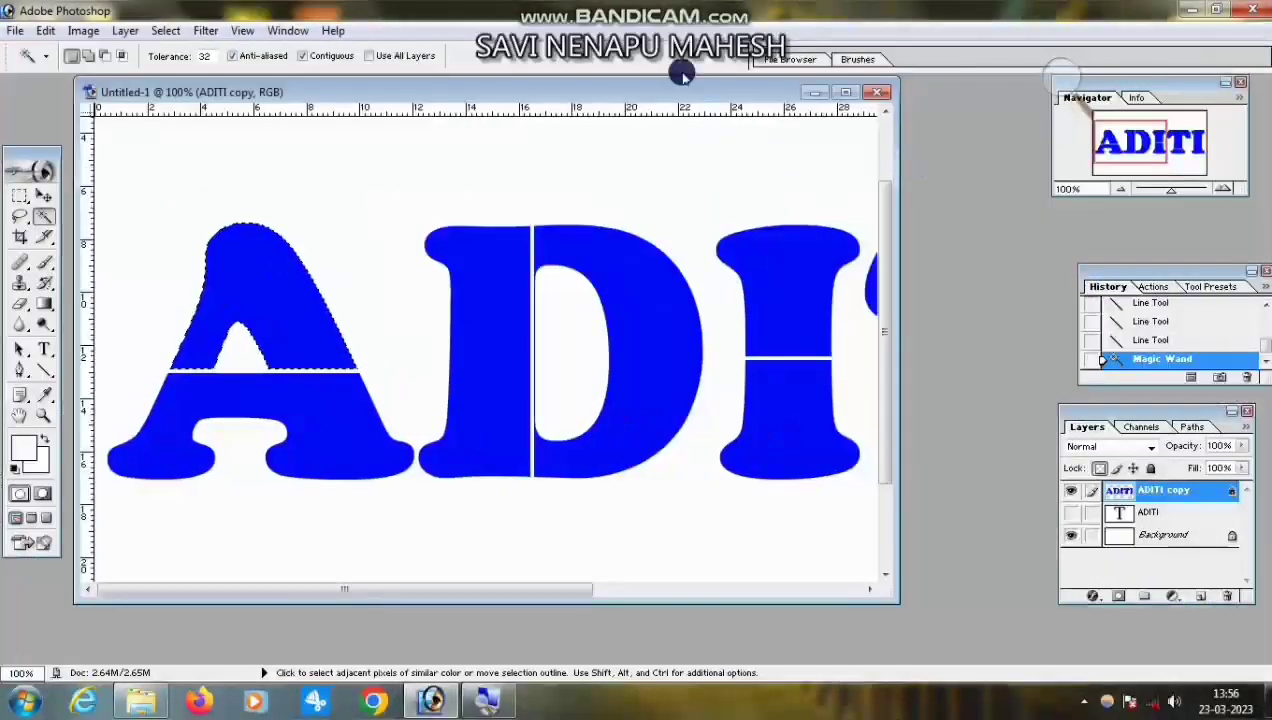
pyautogui.moveTo(630, 90); pyautogui.dragTo(890, 117)
pyautogui.click(241, 179)
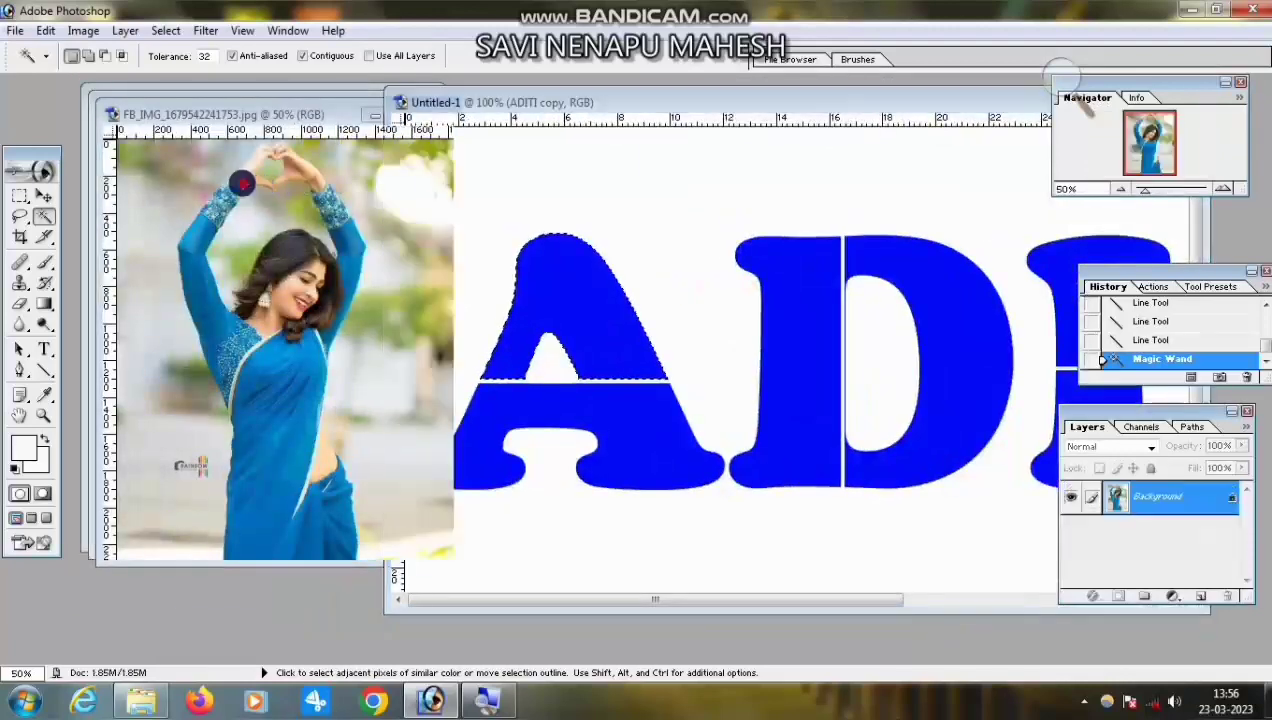
pyautogui.click(406, 117)
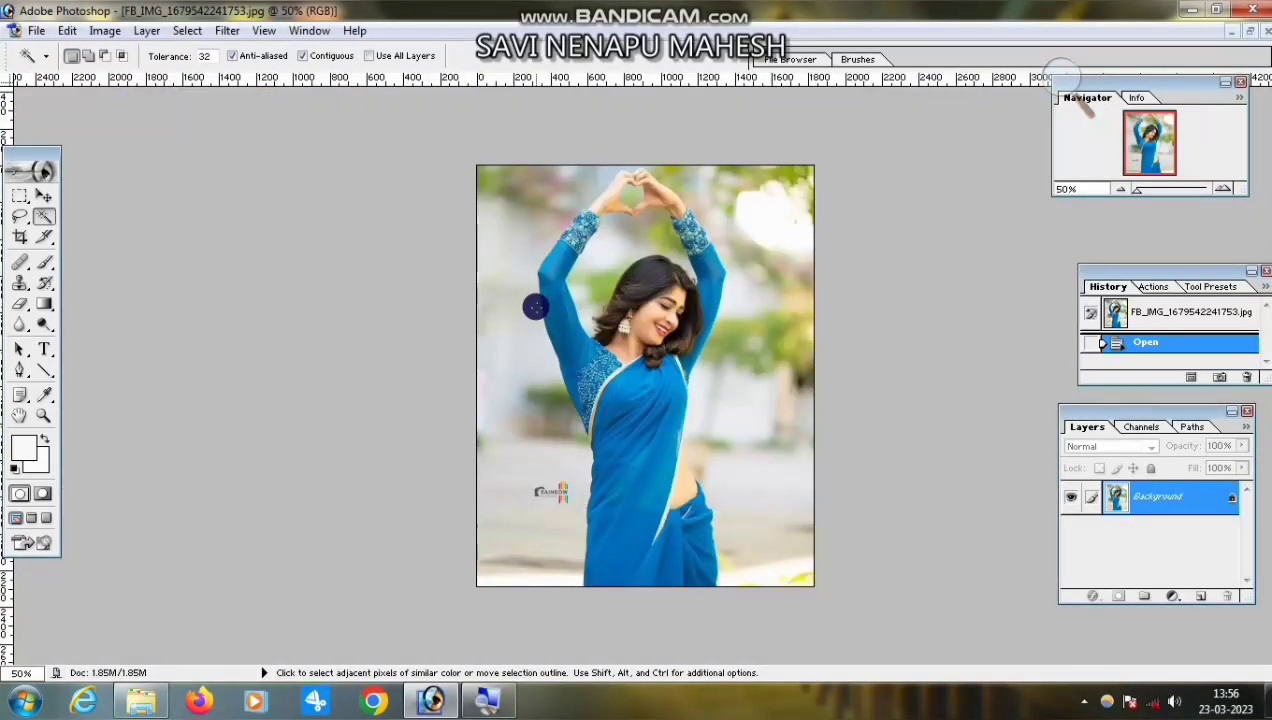
pyautogui.hotkey('ctrl', 'a')
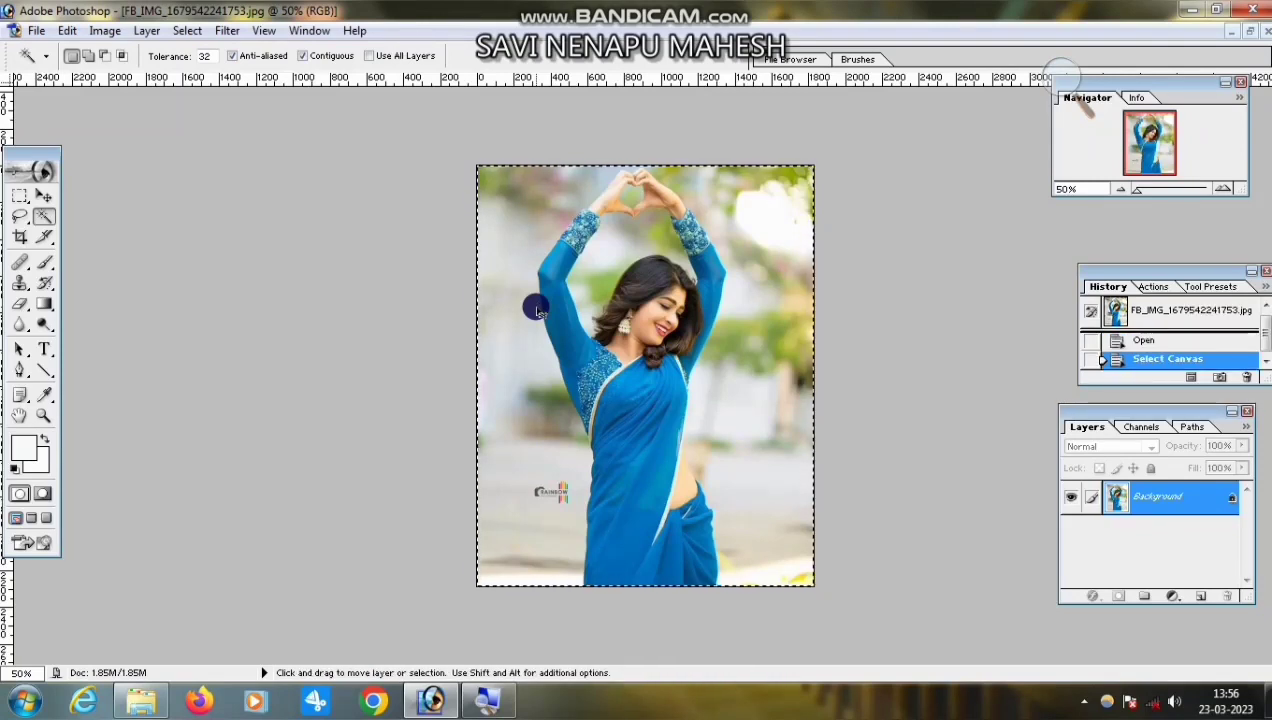
# Paste the copied photo into the upper A selection in Untitled-1 and move it so the face fills the section
pyautogui.hotkey('ctrl', 'Tab')
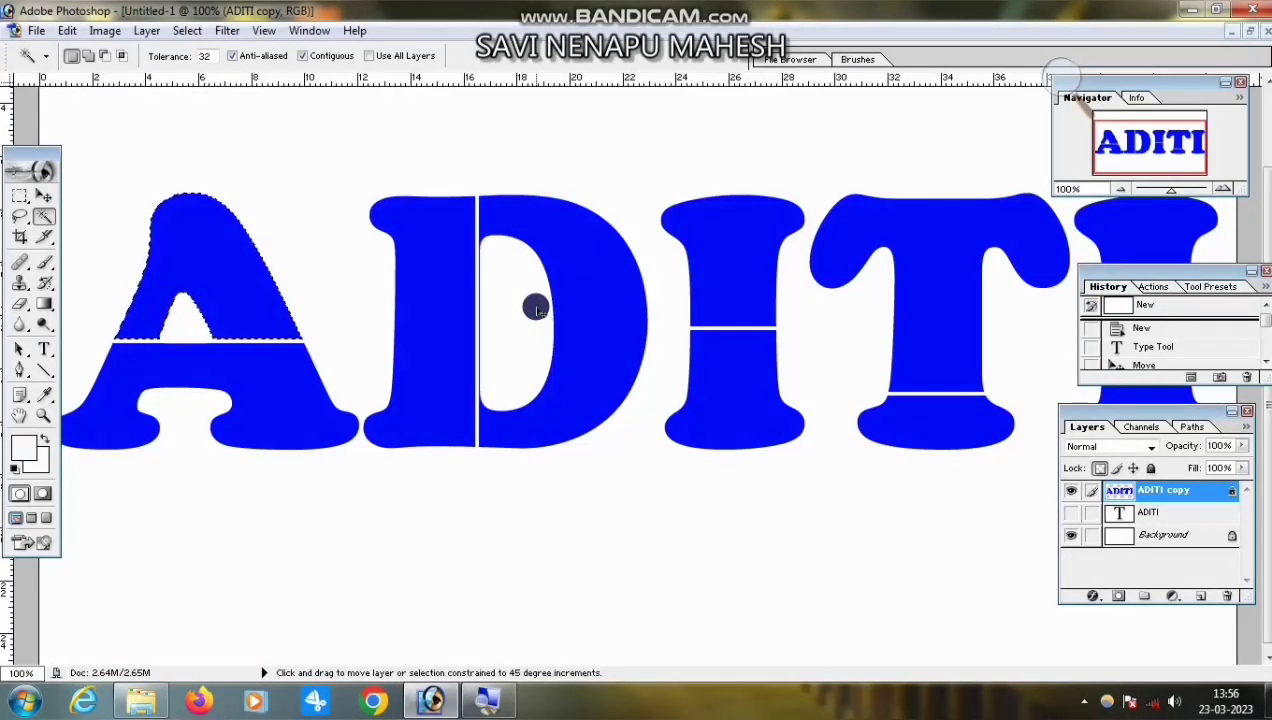
pyautogui.hotkey('ctrl', 'shift', 'v')
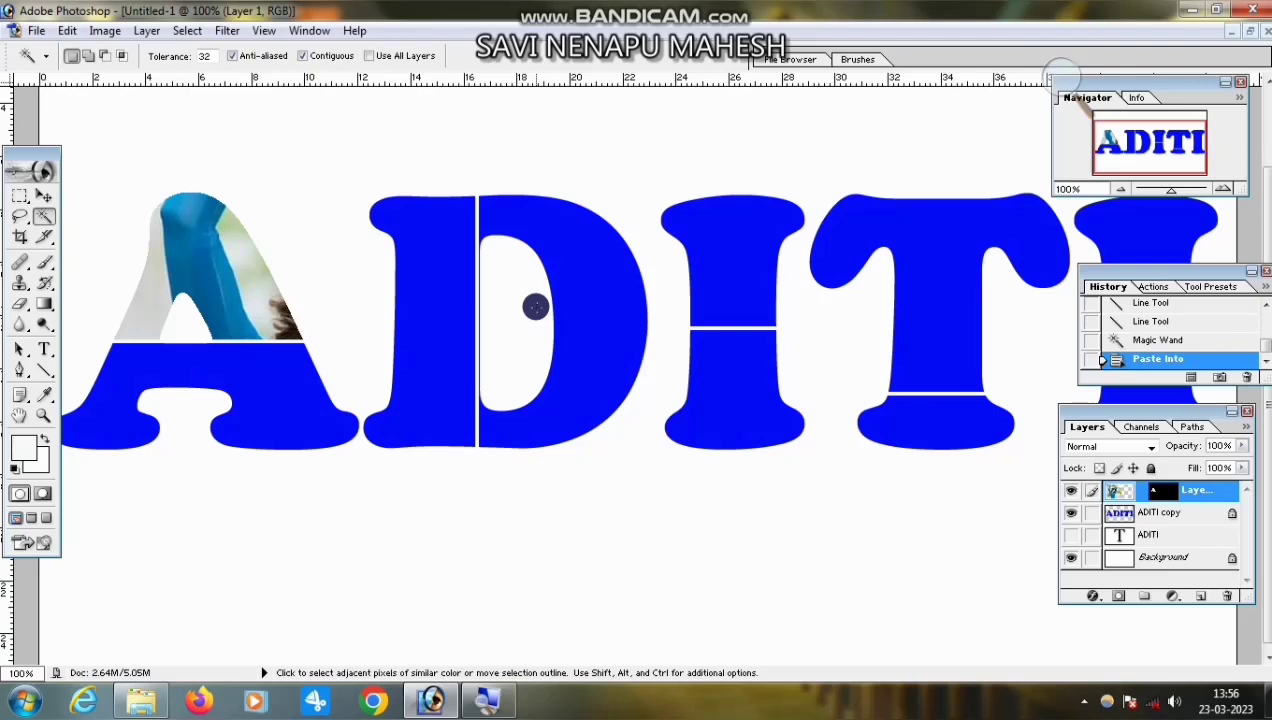
pyautogui.click(43, 196)
pyautogui.moveTo(226, 287); pyautogui.dragTo(90, 211)
pyautogui.moveTo(224, 310); pyautogui.dragTo(179, 283)
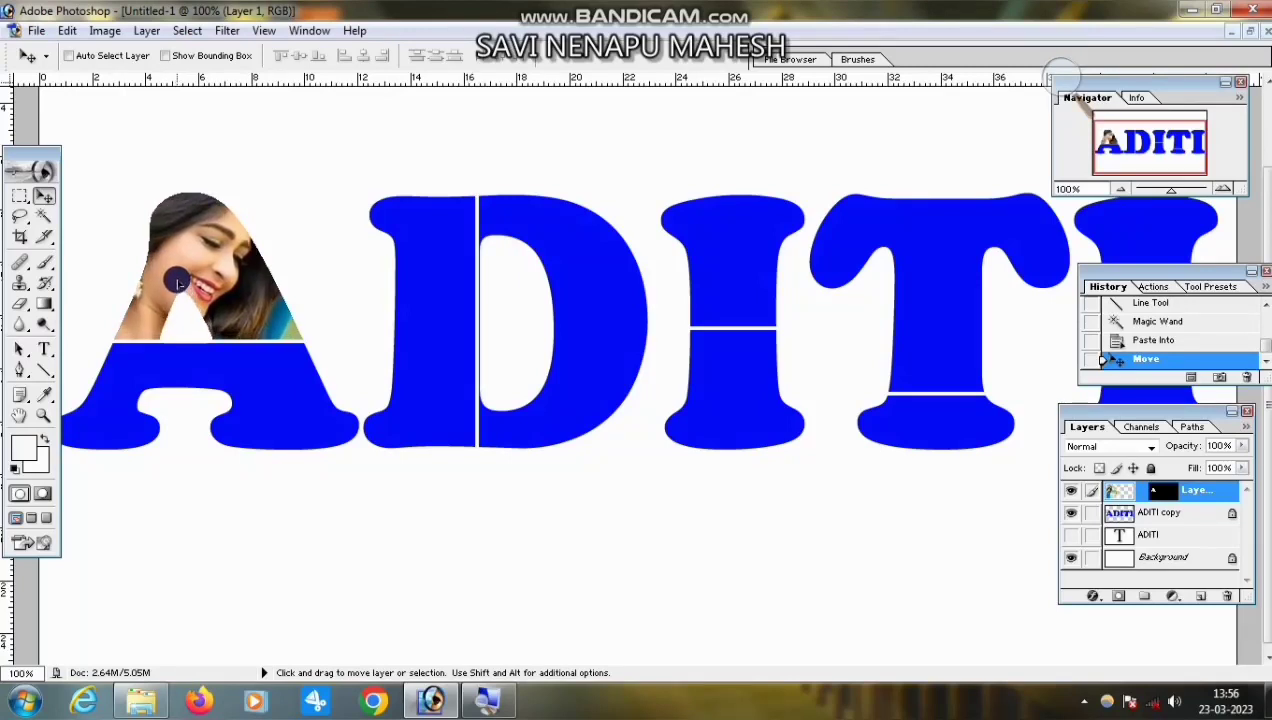
# Select the lower section of the letter A on the ADITI copy layer with the Magic Wand
pyautogui.rightClick(263, 395)
pyautogui.click(288, 400)
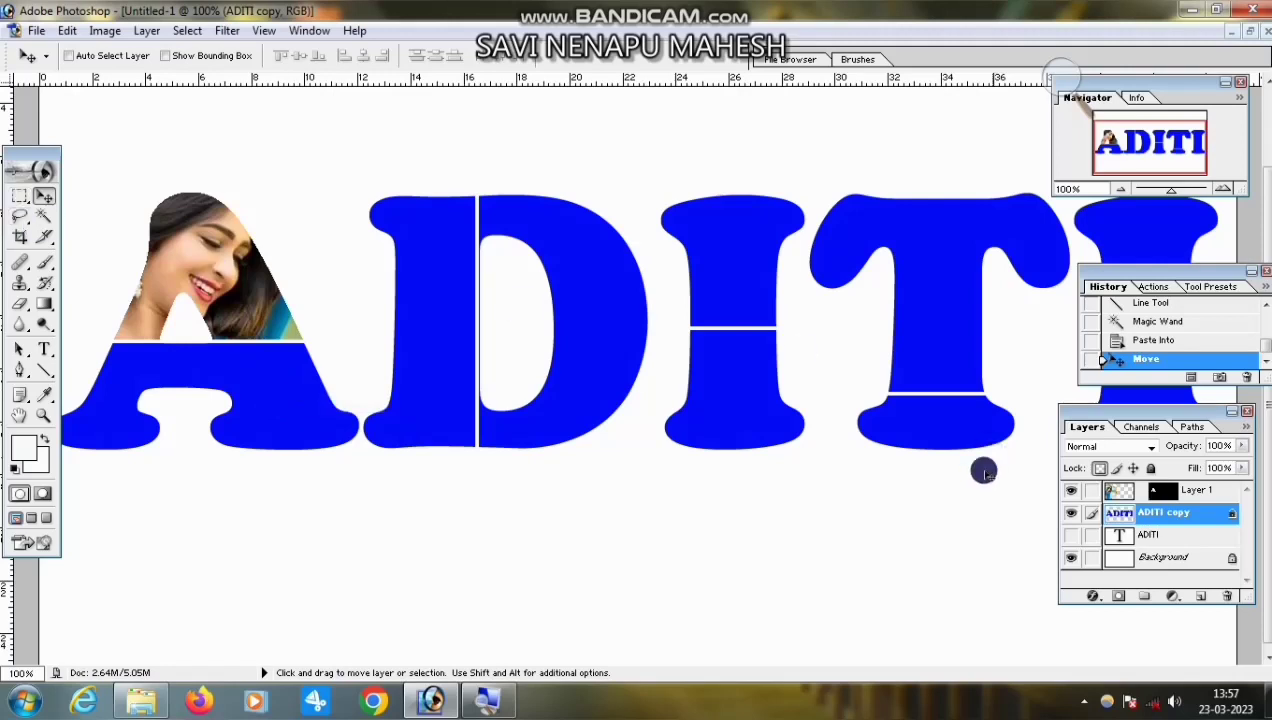
pyautogui.click(40, 218)
pyautogui.click(288, 404)
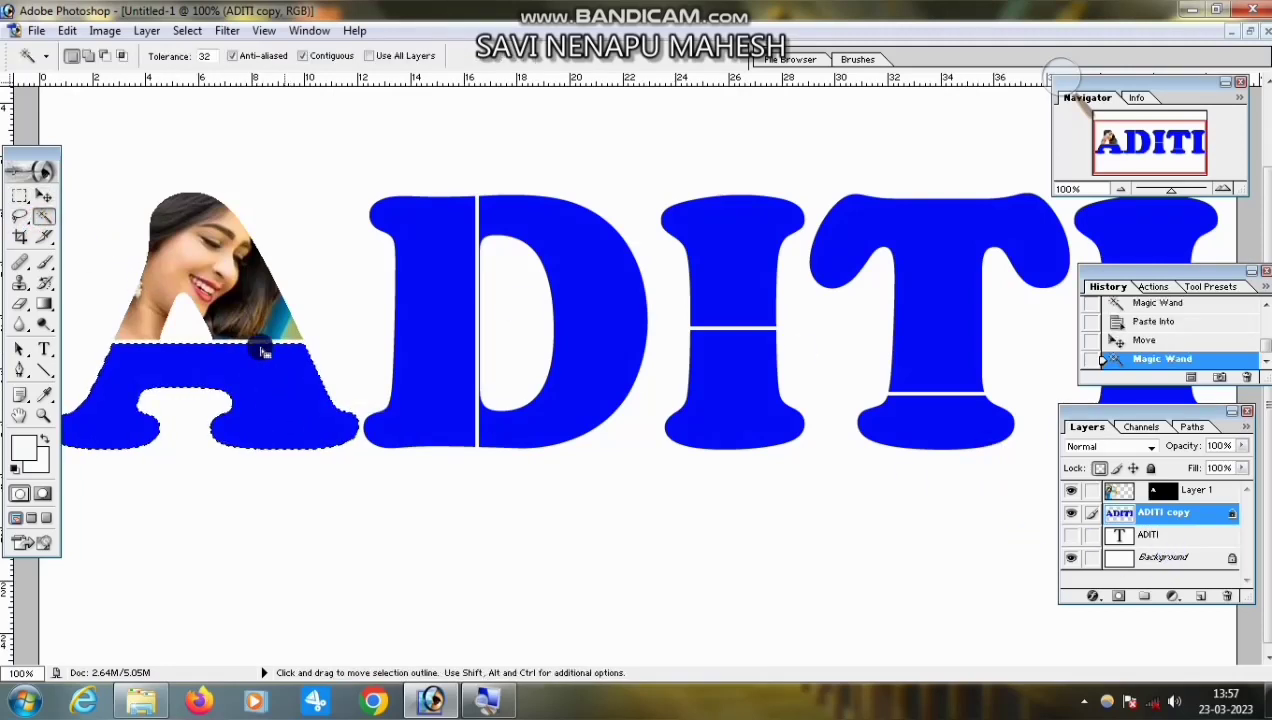
# Copy the whole photo FB_IMG_1679542233970.jpg and close it
pyautogui.click(1249, 31)
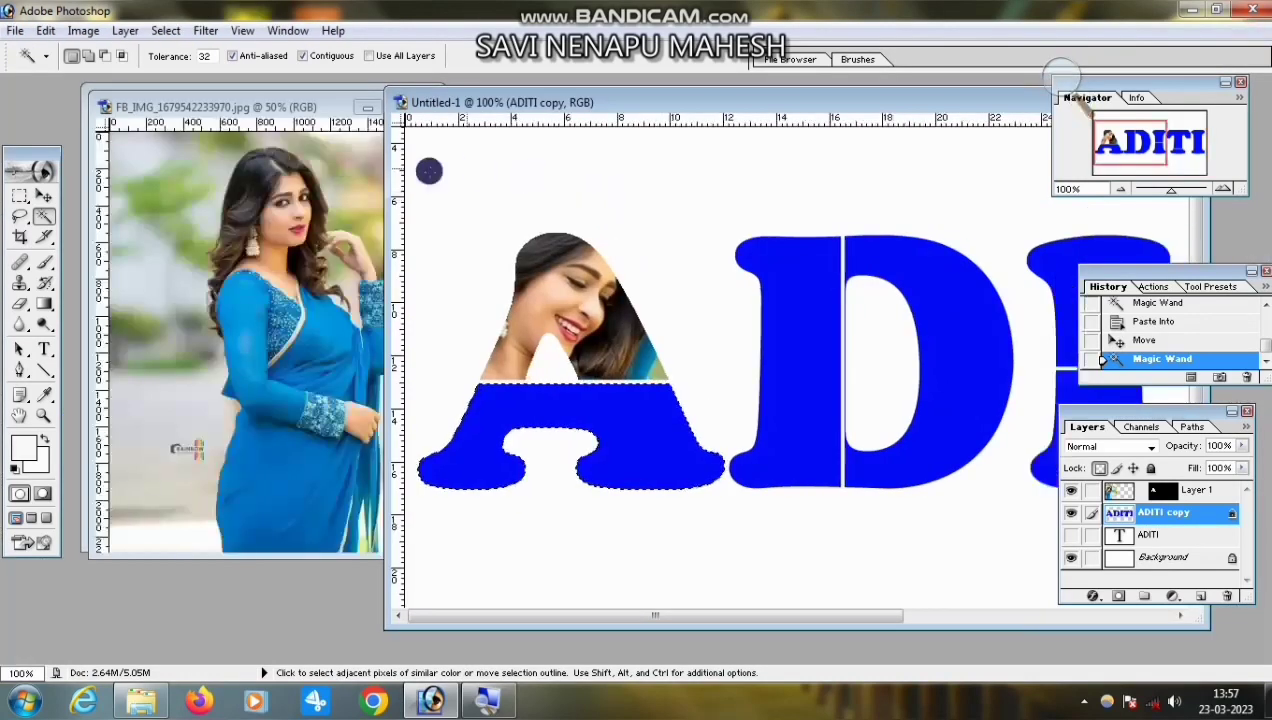
pyautogui.click(302, 237)
pyautogui.hotkey('ctrl', 'a')
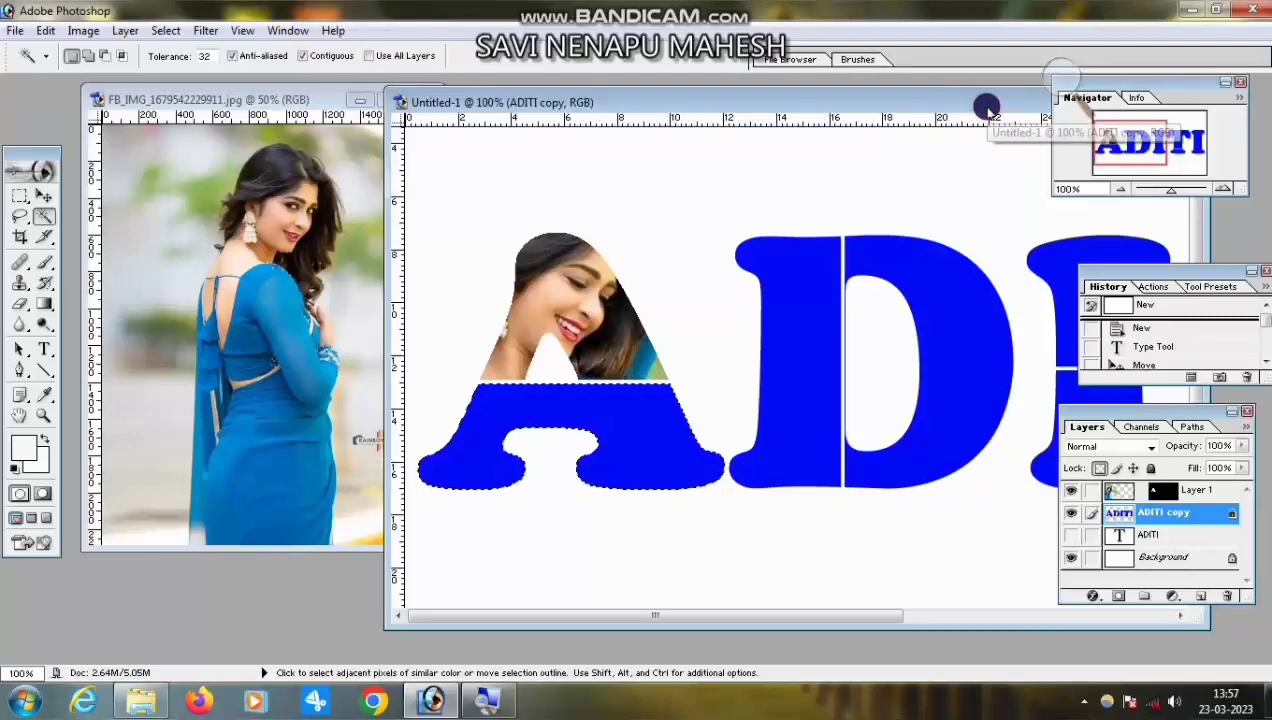
# Paste the copied photo into the lower A selection and move it down so the face sits inside the section
pyautogui.moveTo(968, 105); pyautogui.dragTo(893, 127)
pyautogui.click(942, 106)
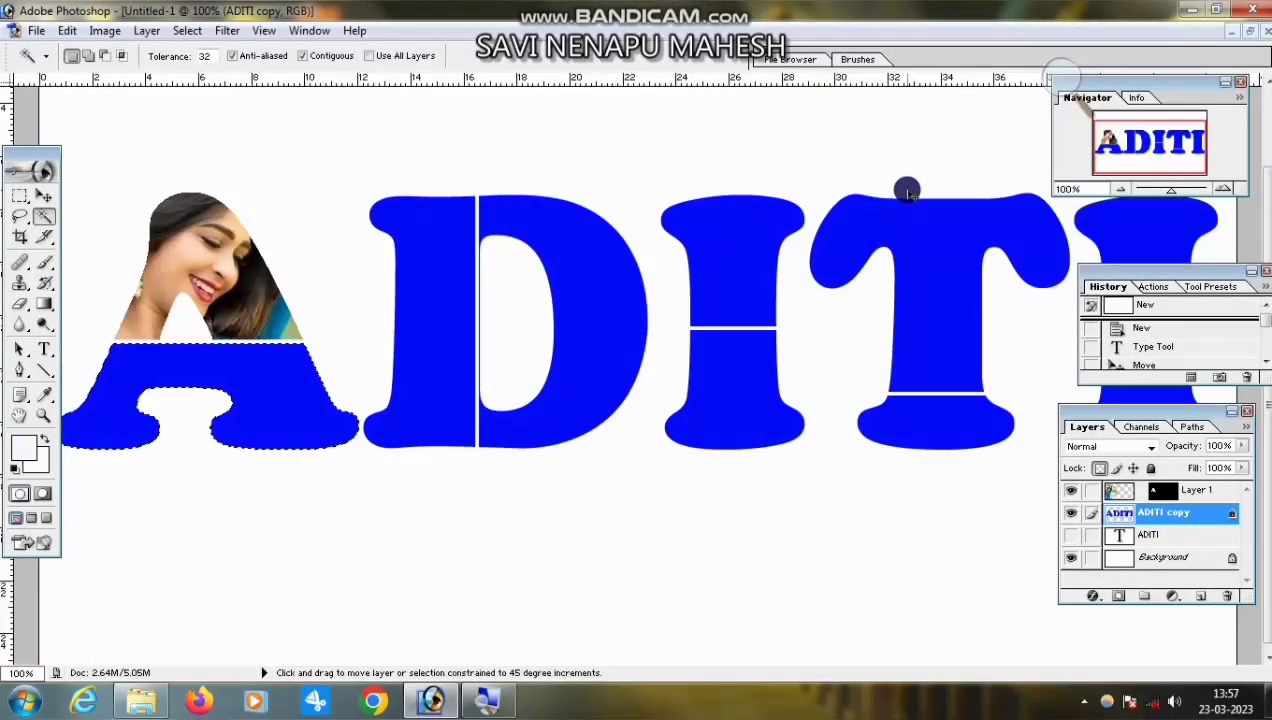
pyautogui.hotkey('ctrl', 'shift', 'v')
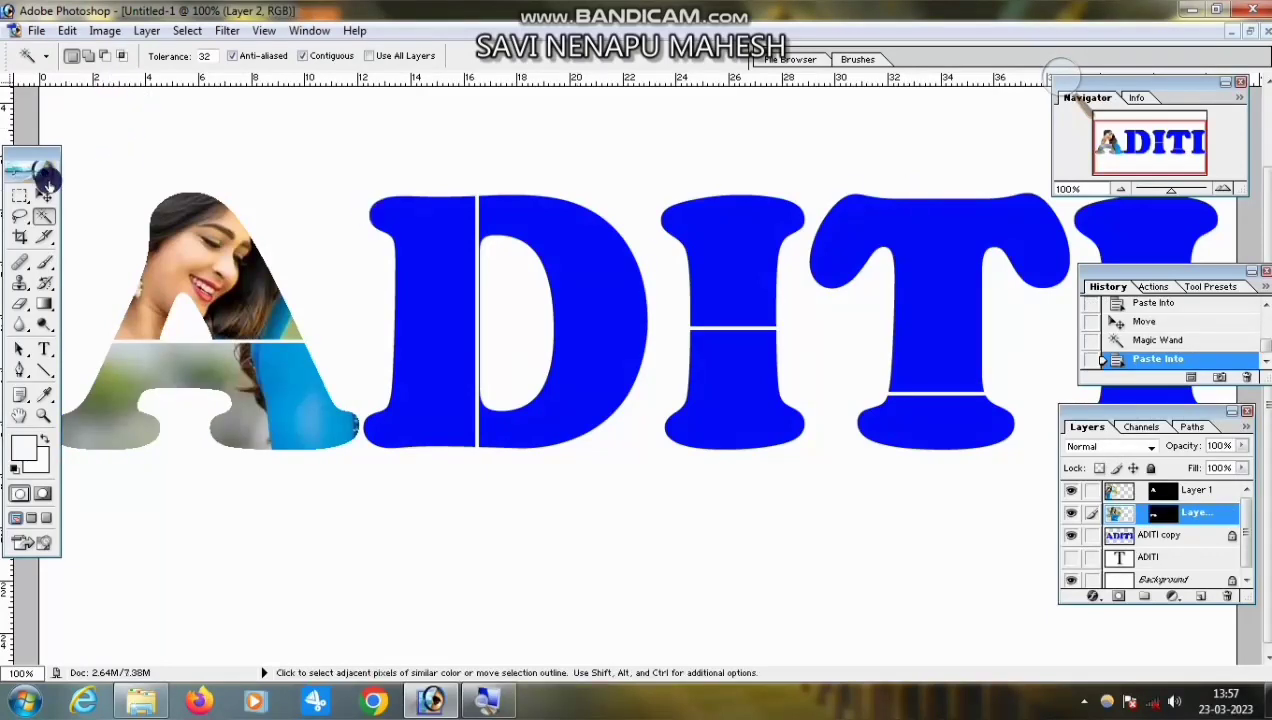
pyautogui.click(44, 196)
pyautogui.moveTo(235, 406); pyautogui.dragTo(252, 502)
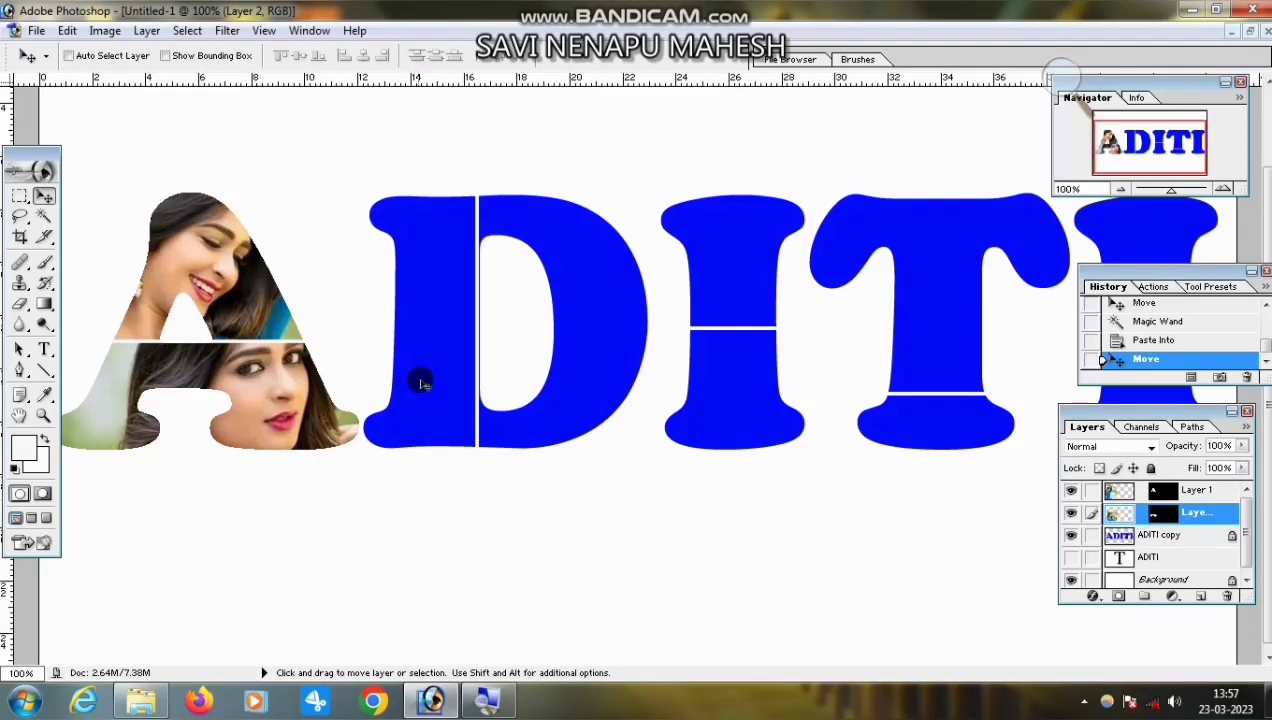
# Copy the whole photo FB_IMG_1679542229911.jpg and close it
pyautogui.click(1246, 31)
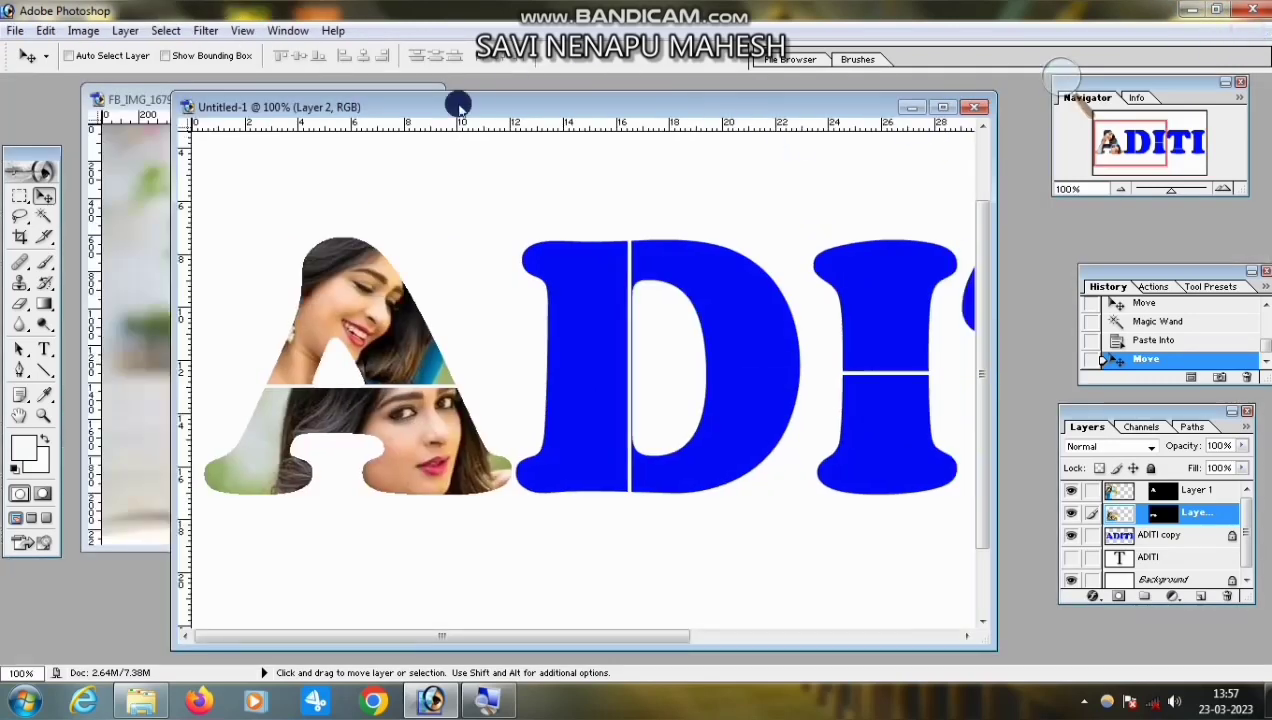
pyautogui.click(117, 222)
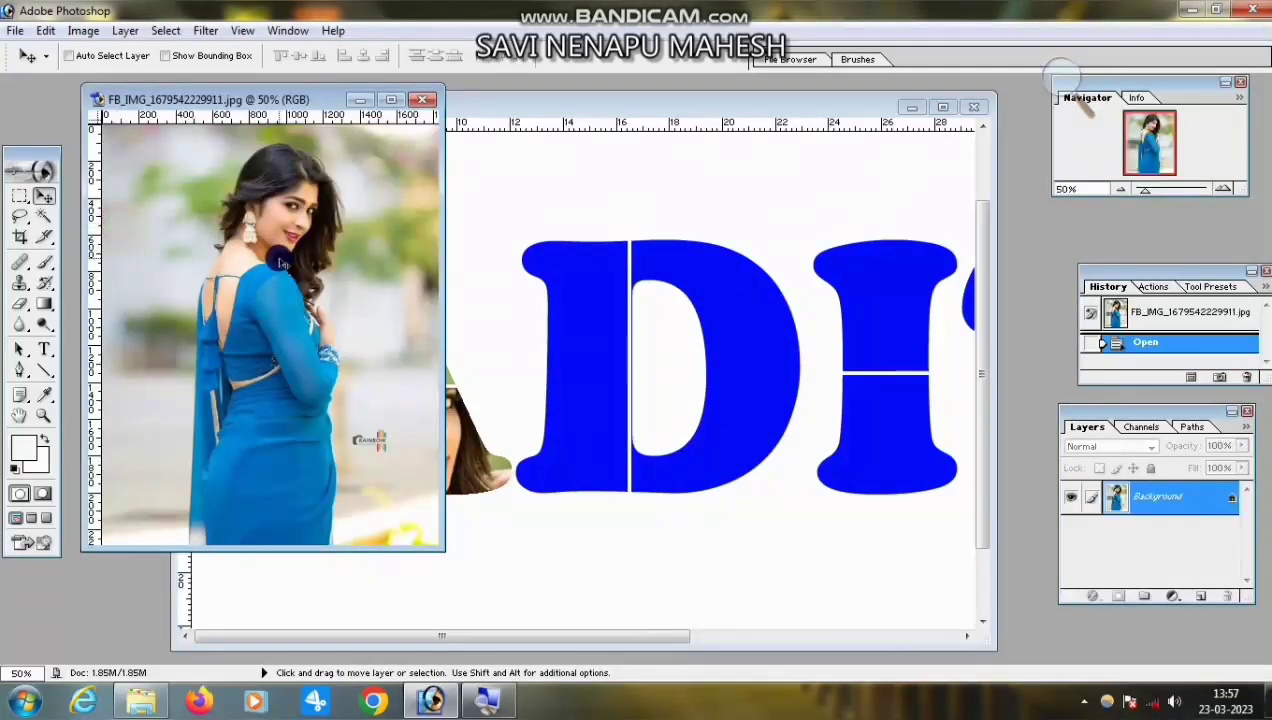
pyautogui.moveTo(217, 89); pyautogui.dragTo(278, 209)
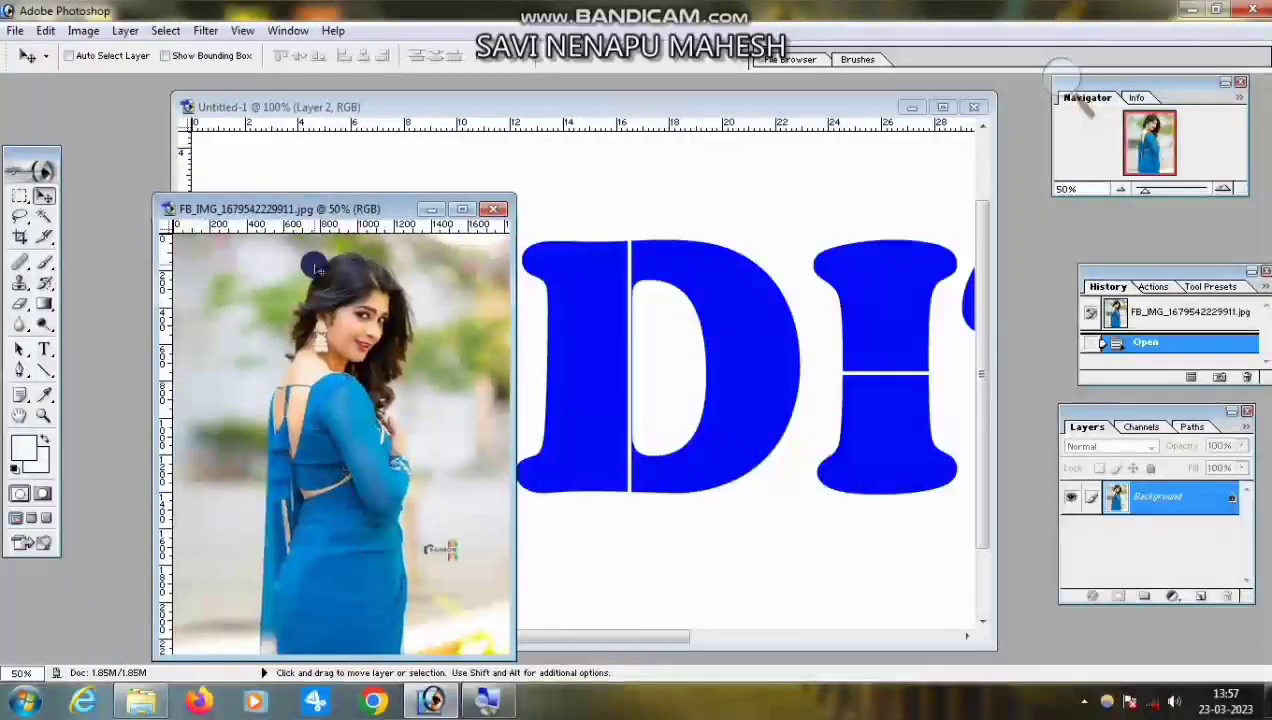
pyautogui.hotkey('ctrl', 'a')
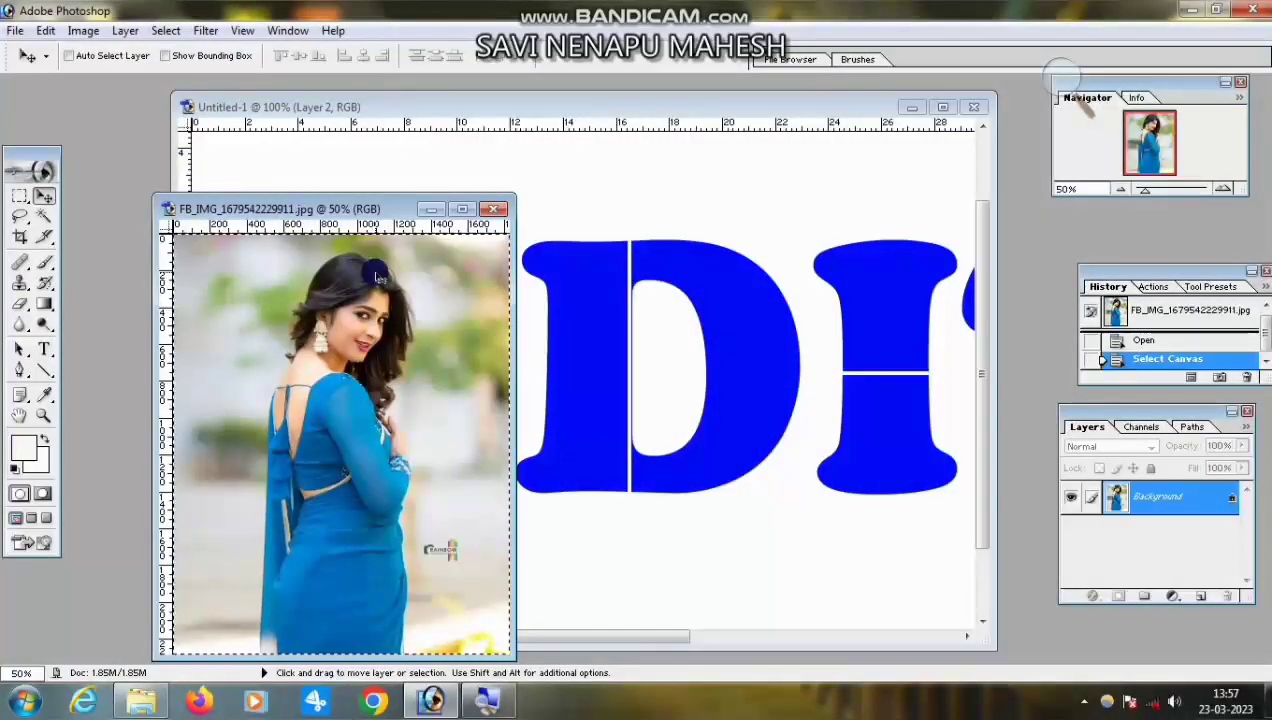
pyautogui.hotkey('ctrl', 'w')
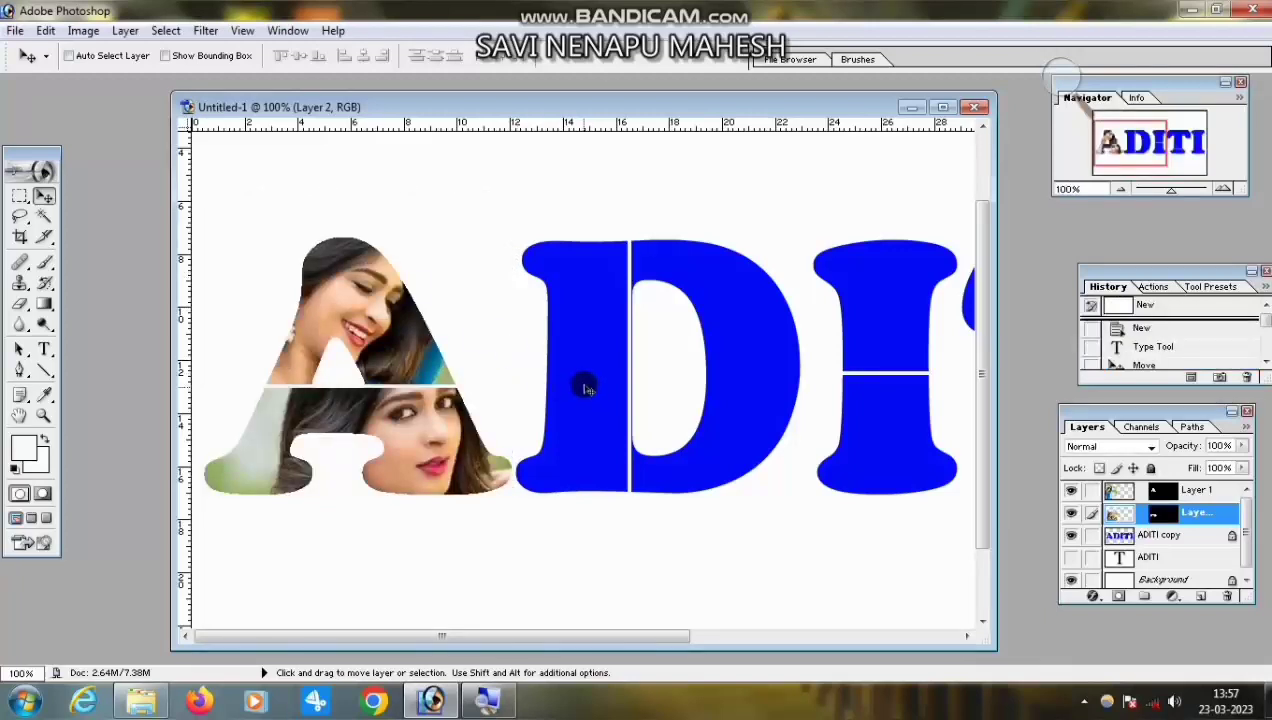
# Select the left section of the letter D on the ADITI copy layer with the Magic Wand
pyautogui.click(44, 215)
pyautogui.click(585, 386)
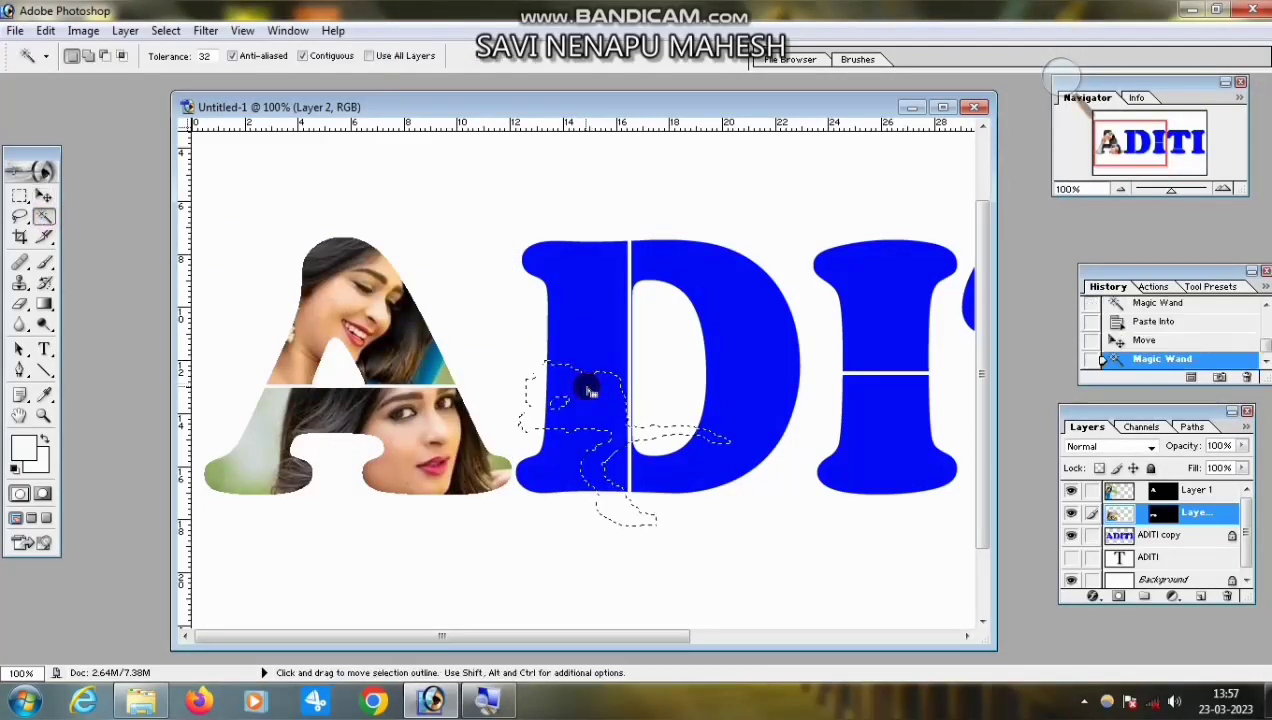
pyautogui.click(1143, 537)
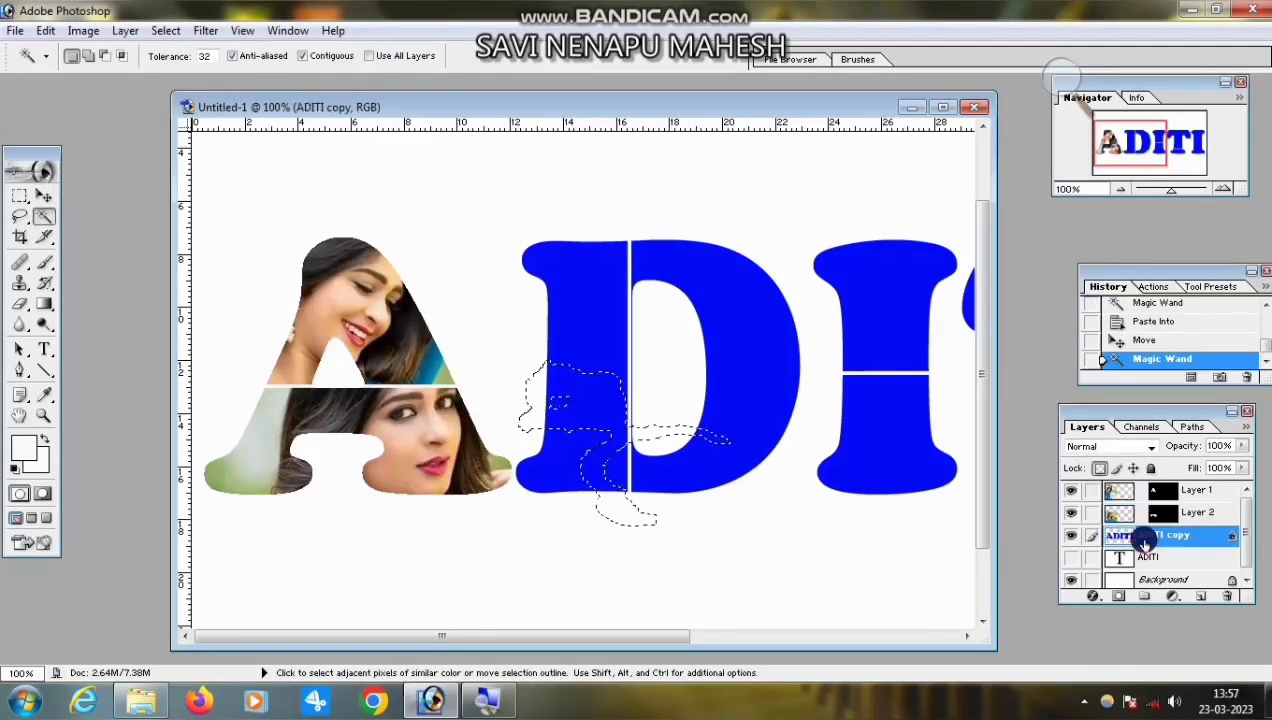
pyautogui.click(608, 330)
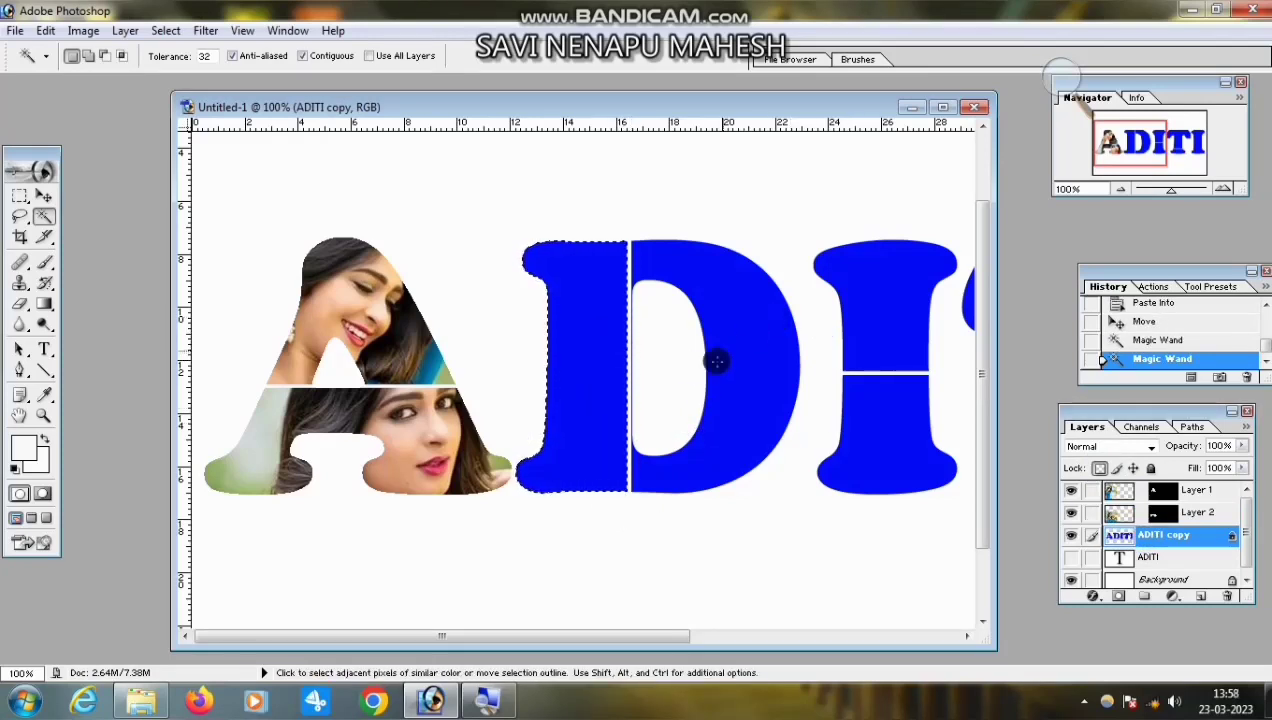
# Paste the copied photo into the left D selection and move it down so the face shows inside the section
pyautogui.click(942, 107)
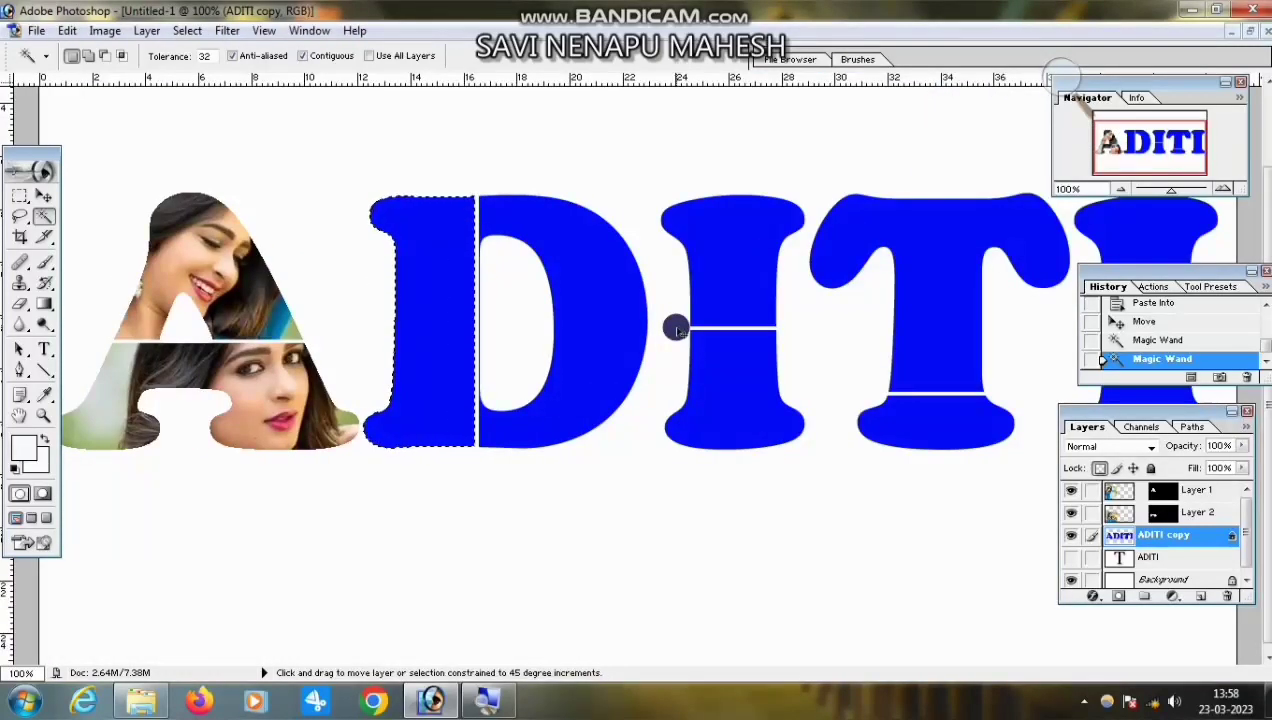
pyautogui.hotkey('ctrl', 'shift', 'v')
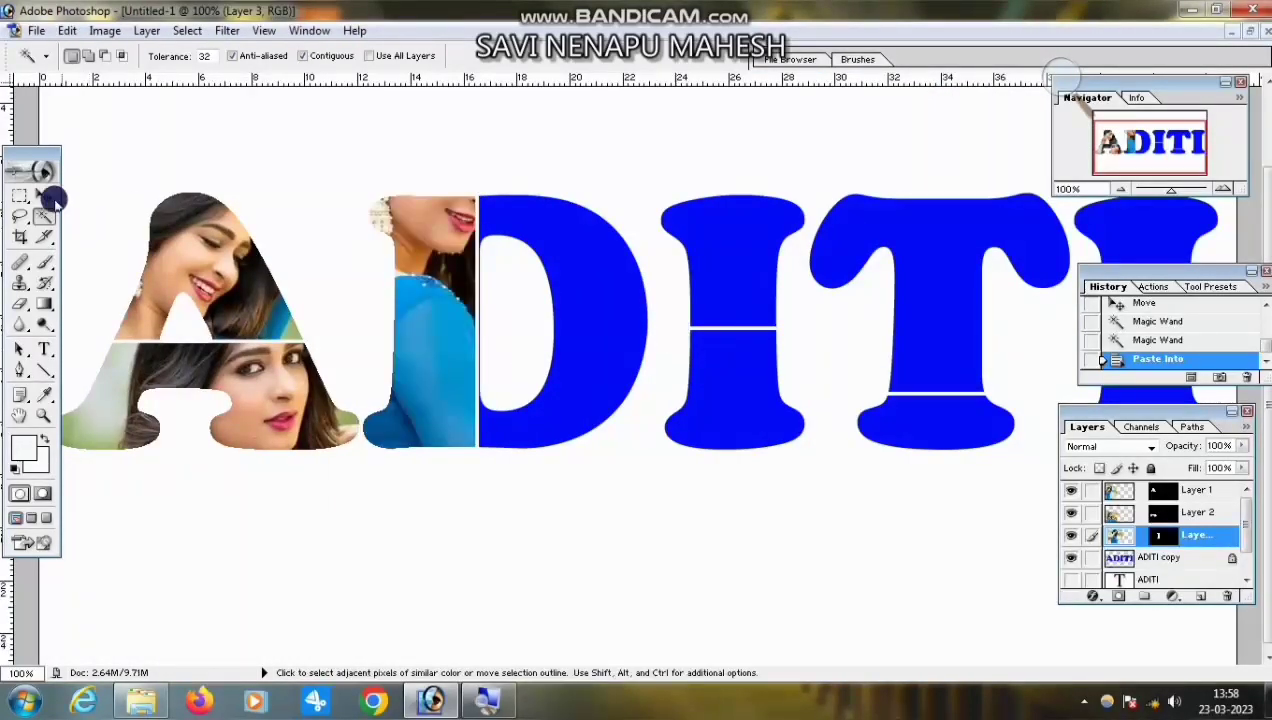
pyautogui.click(38, 197)
pyautogui.moveTo(425, 287); pyautogui.dragTo(402, 395)
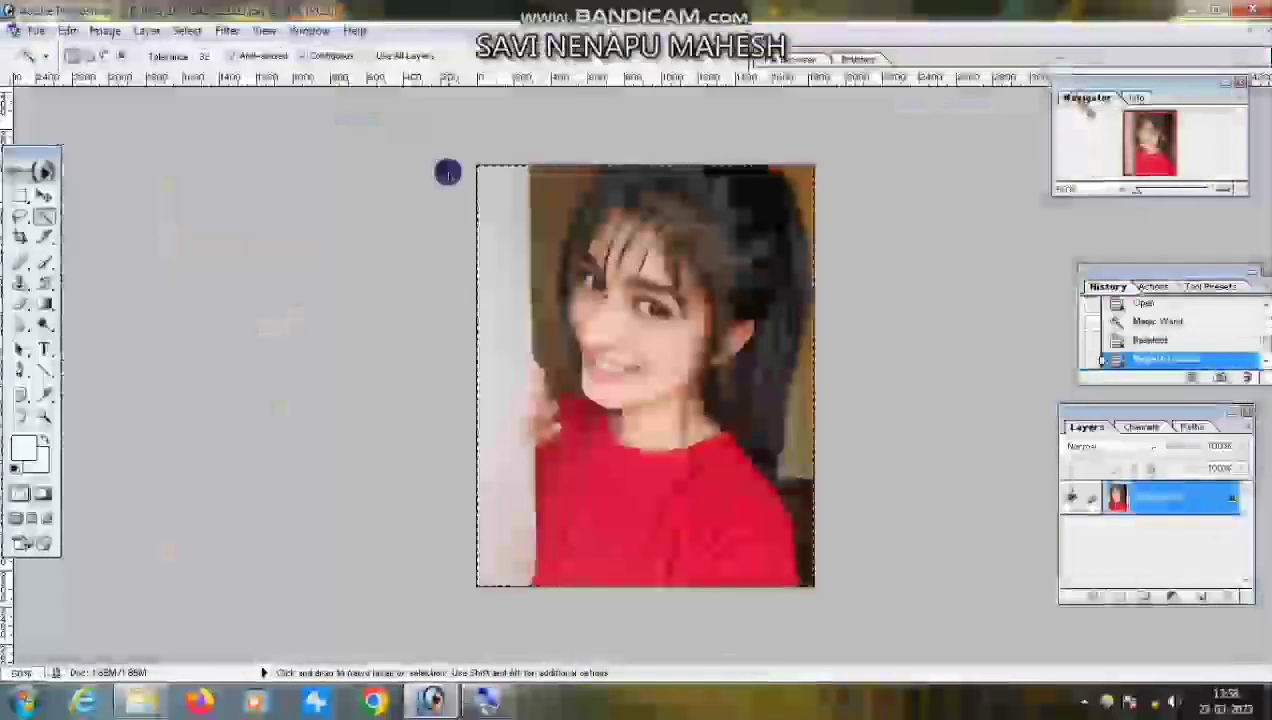
# Close the copied red-top portrait, paste it into the right section of the D and move it toward the upper right
pyautogui.hotkey('ctrl', 'w')
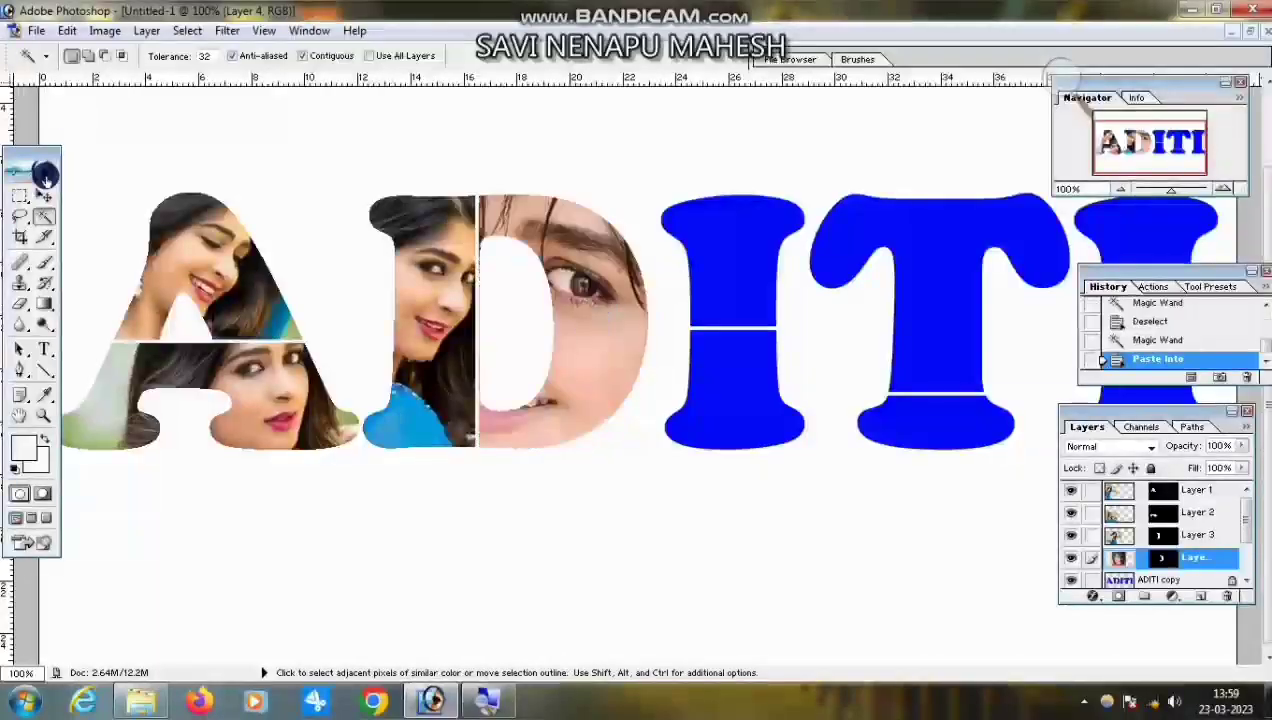
pyautogui.click(44, 196)
pyautogui.moveTo(590, 330); pyautogui.dragTo(710, 287)
# Scale down the red-top portrait with Free Transform and position it so the face fits inside the right section of the D
pyautogui.hotkey('ctrl', 't')
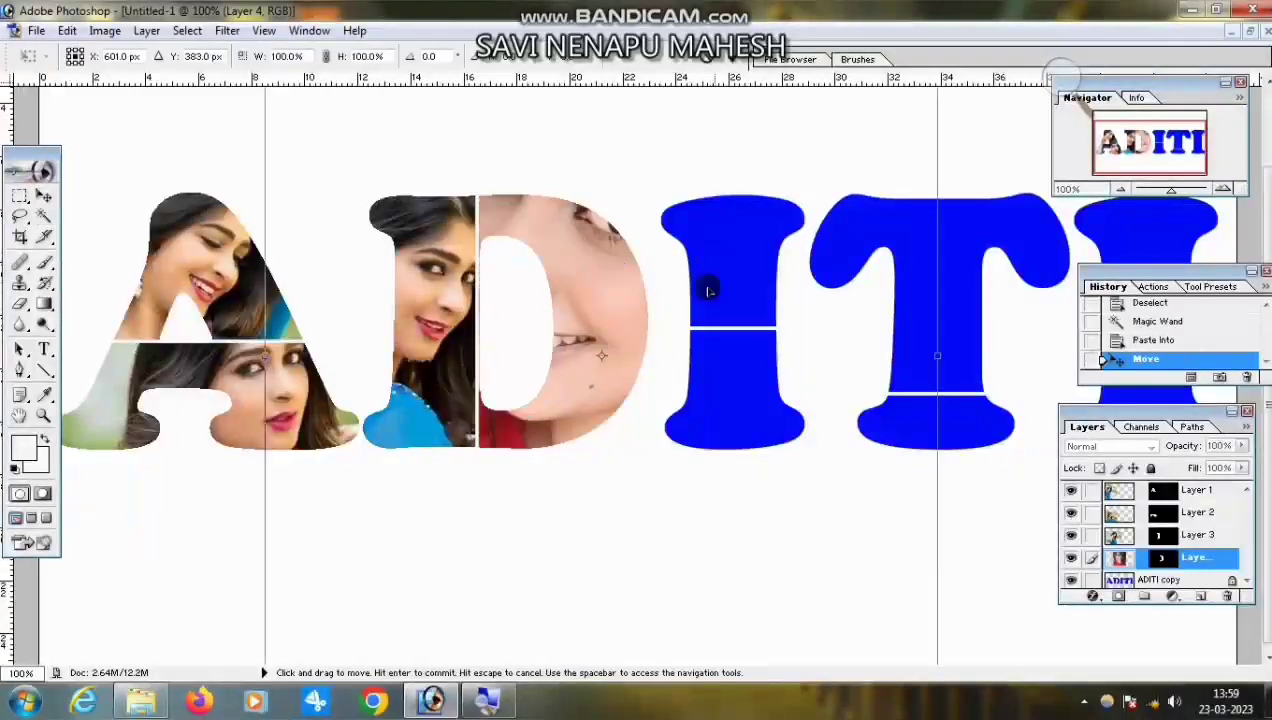
pyautogui.moveTo(930, 88); pyautogui.dragTo(650, 190)
pyautogui.moveTo(635, 299); pyautogui.dragTo(650, 270)
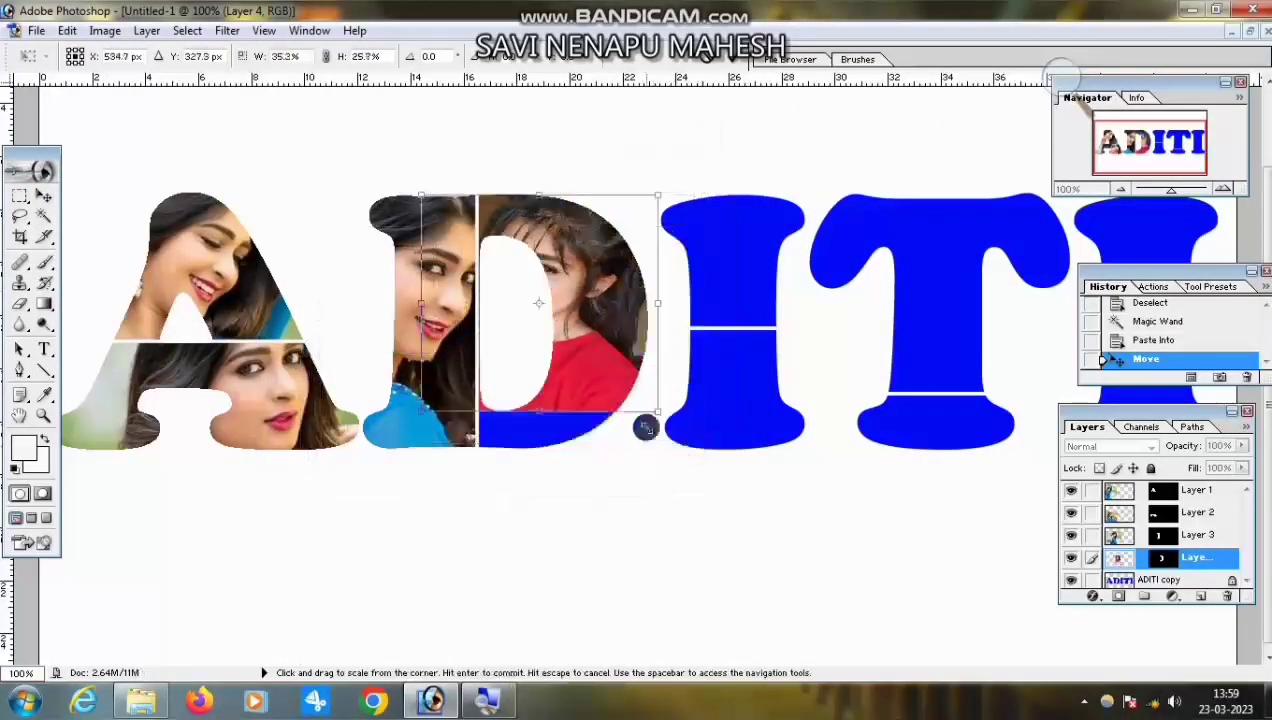
pyautogui.moveTo(656, 430); pyautogui.dragTo(772, 508)
pyautogui.moveTo(603, 434)
pyautogui.mouseDown()
pyautogui.moveTo(620, 437)
pyautogui.moveTo(598, 437)
pyautogui.mouseUp()
pyautogui.moveTo(417, 352)
pyautogui.mouseDown()
pyautogui.moveTo(480, 362)
pyautogui.moveTo(438, 360)
pyautogui.mouseUp()
pyautogui.moveTo(519, 374); pyautogui.dragTo(537, 375)
pyautogui.press('Return')
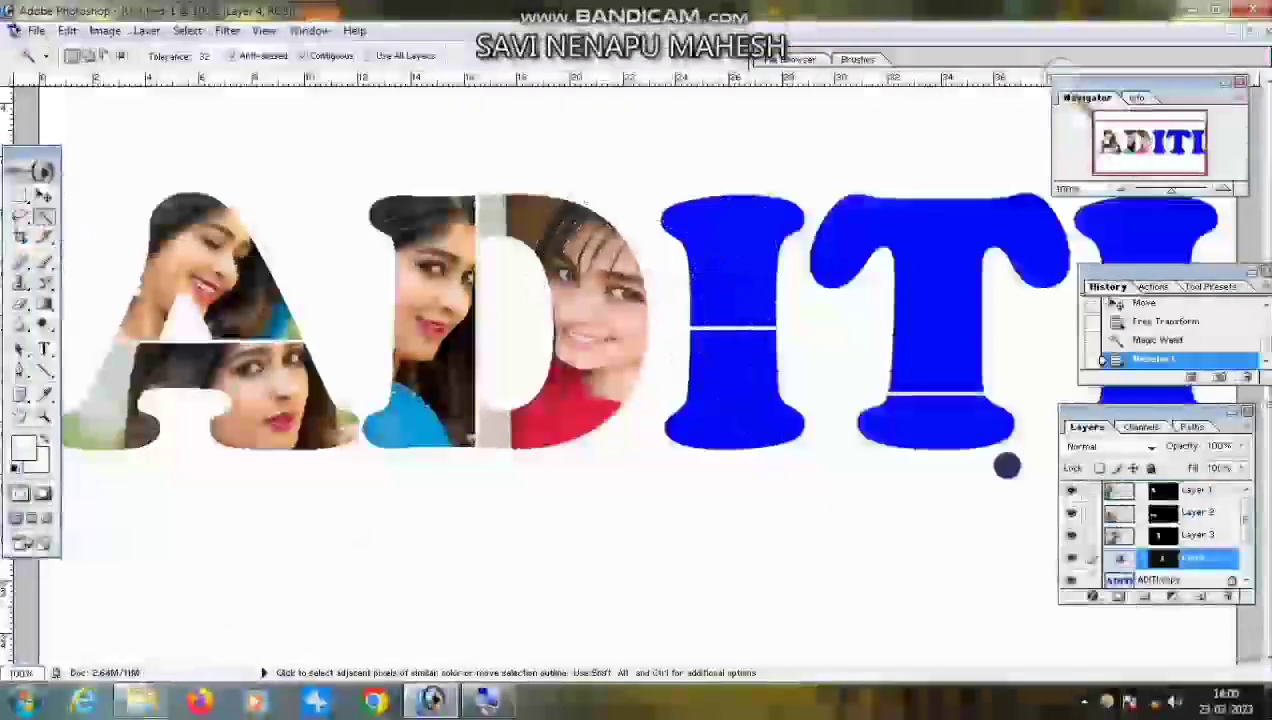
# Select the upper section of the first letter I with the Magic Wand
pyautogui.click(738, 283)
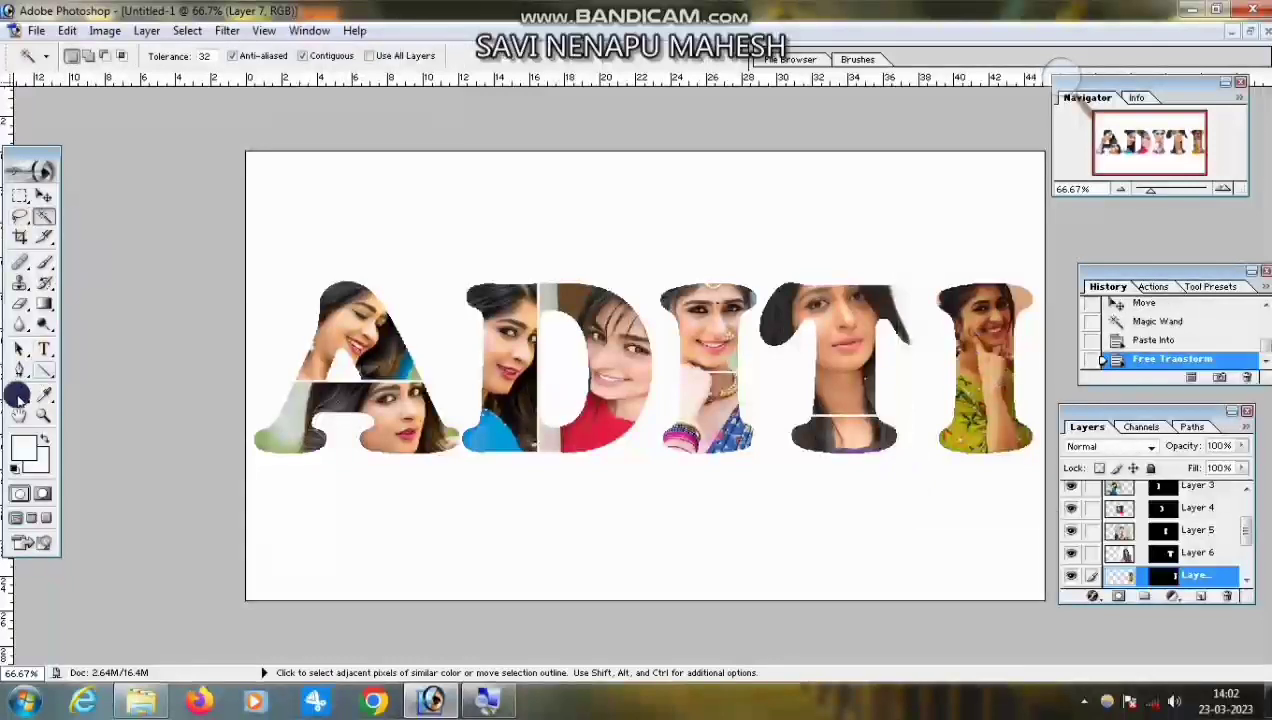
pyautogui.click(44, 416)
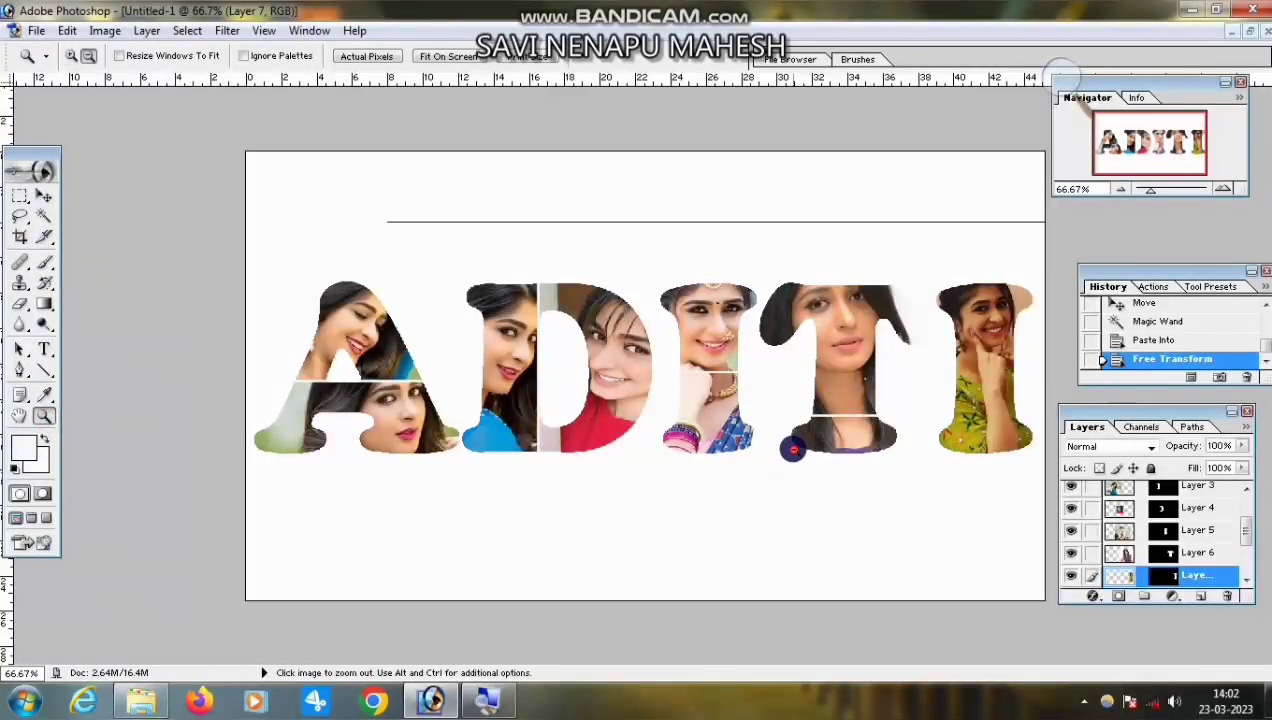
pyautogui.keyDown('alt'); pyautogui.click(792, 448); pyautogui.keyUp('alt')
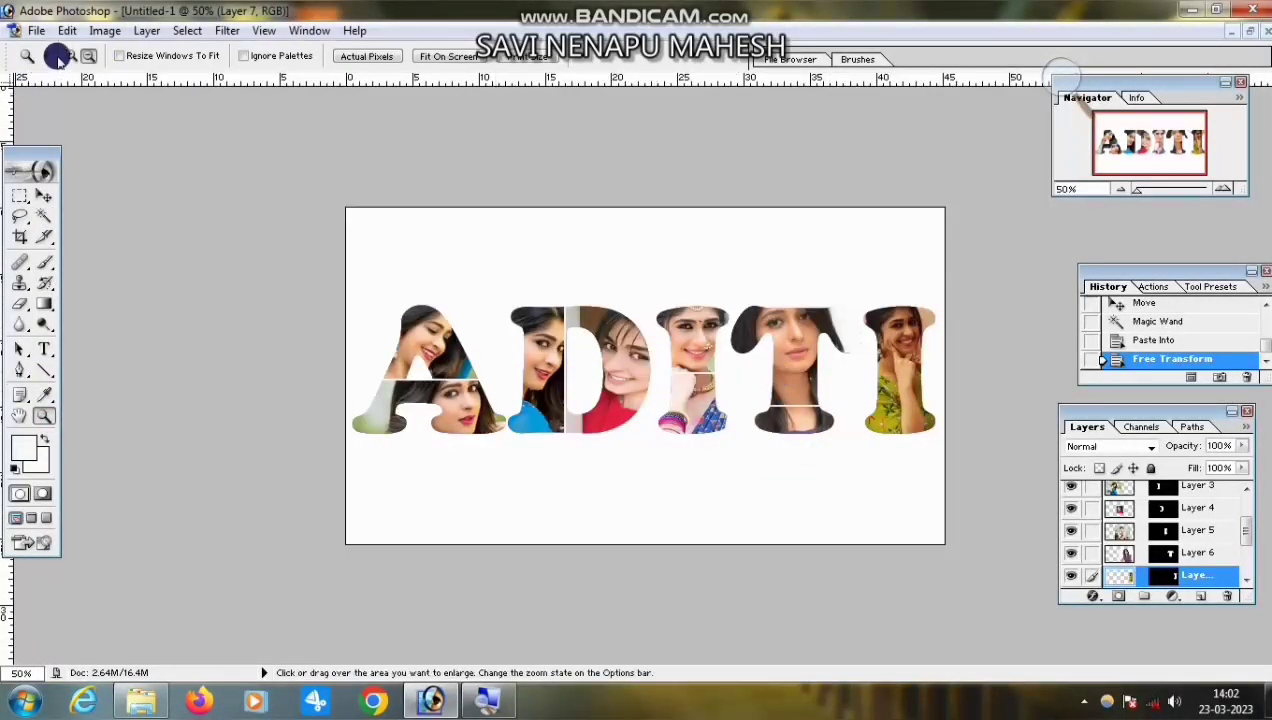
pyautogui.click(820, 416)
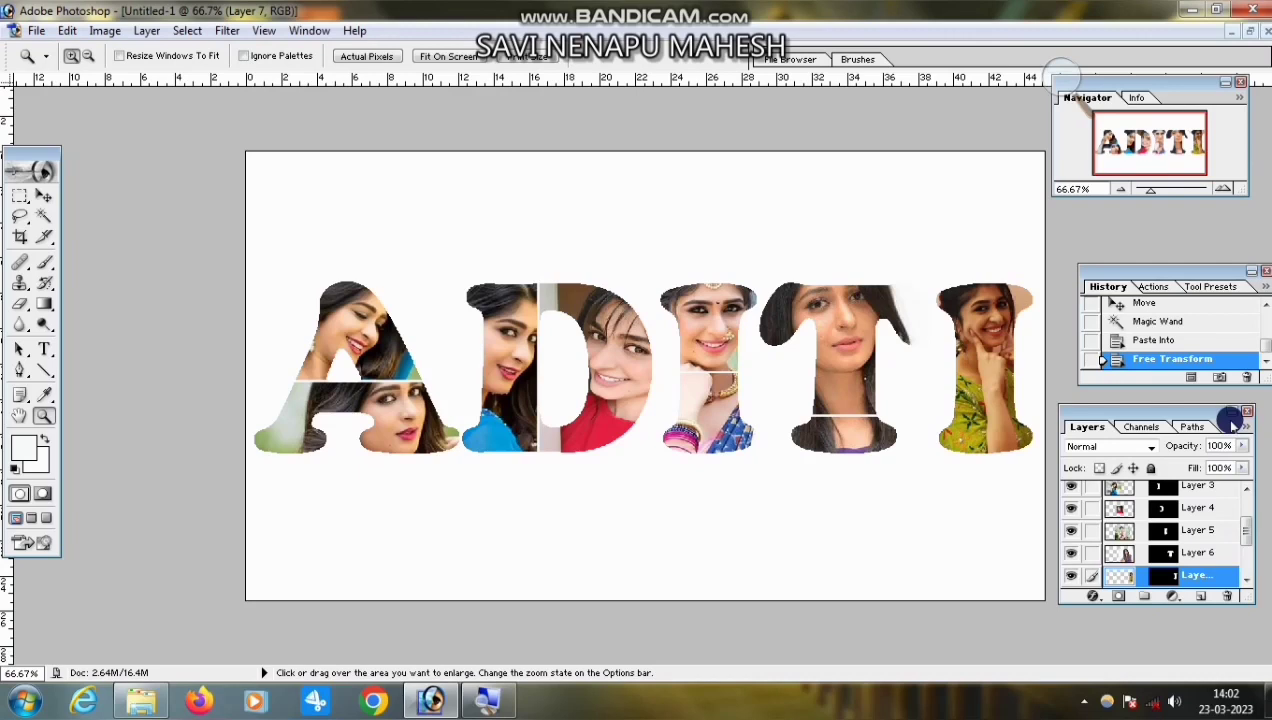
# Link all the other pasted photo layers to Layer 7
pyautogui.scroll(2, 1098, 522)
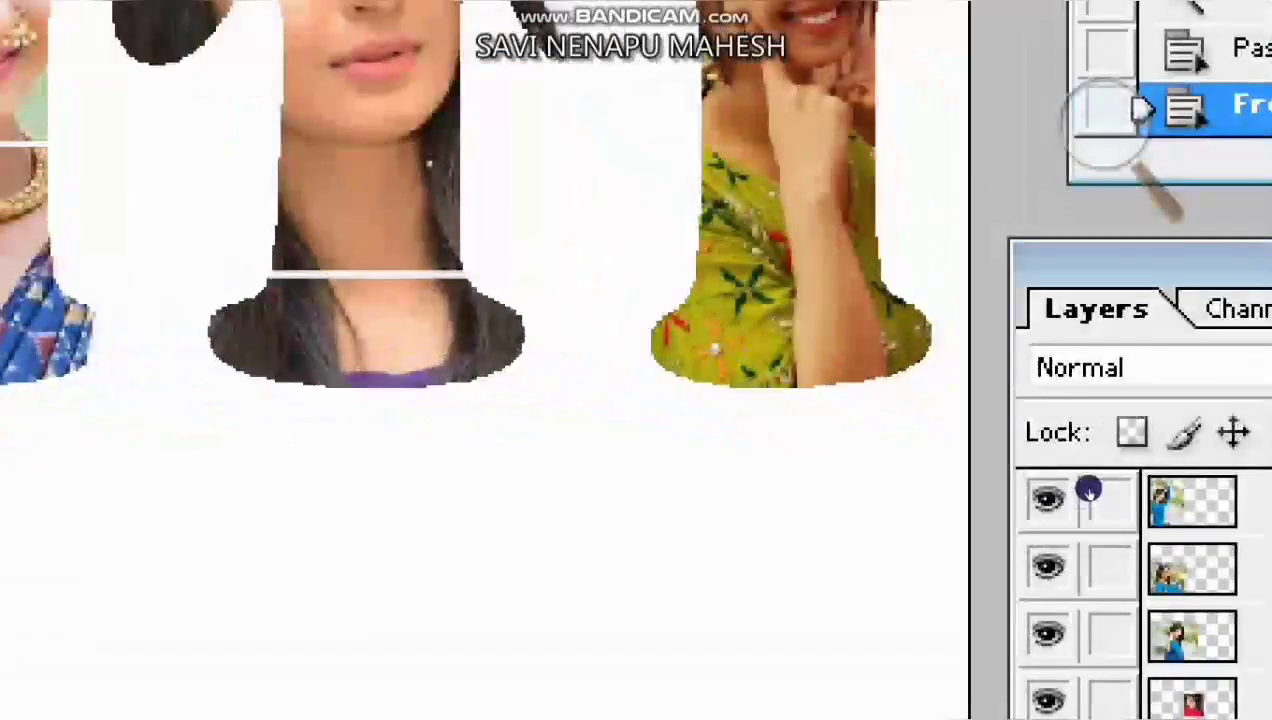
pyautogui.click(1096, 492)
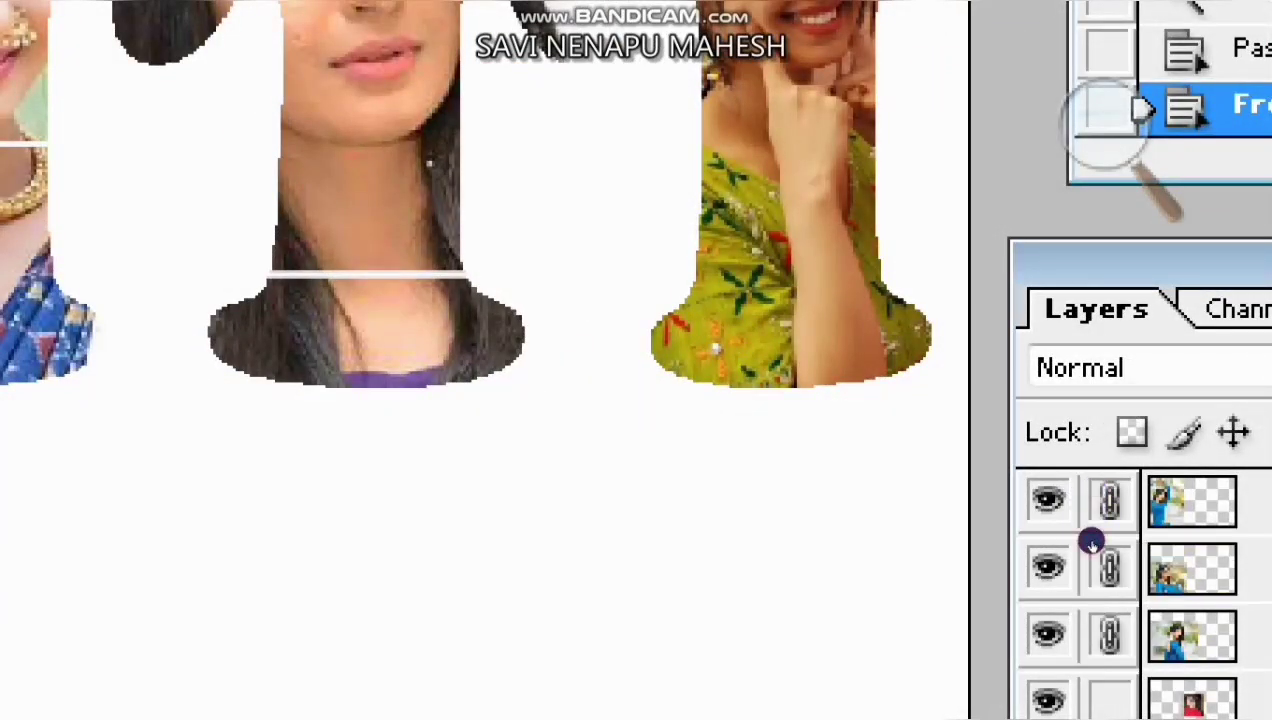
pyautogui.scroll(-4, 1091, 543)
pyautogui.click(1096, 548)
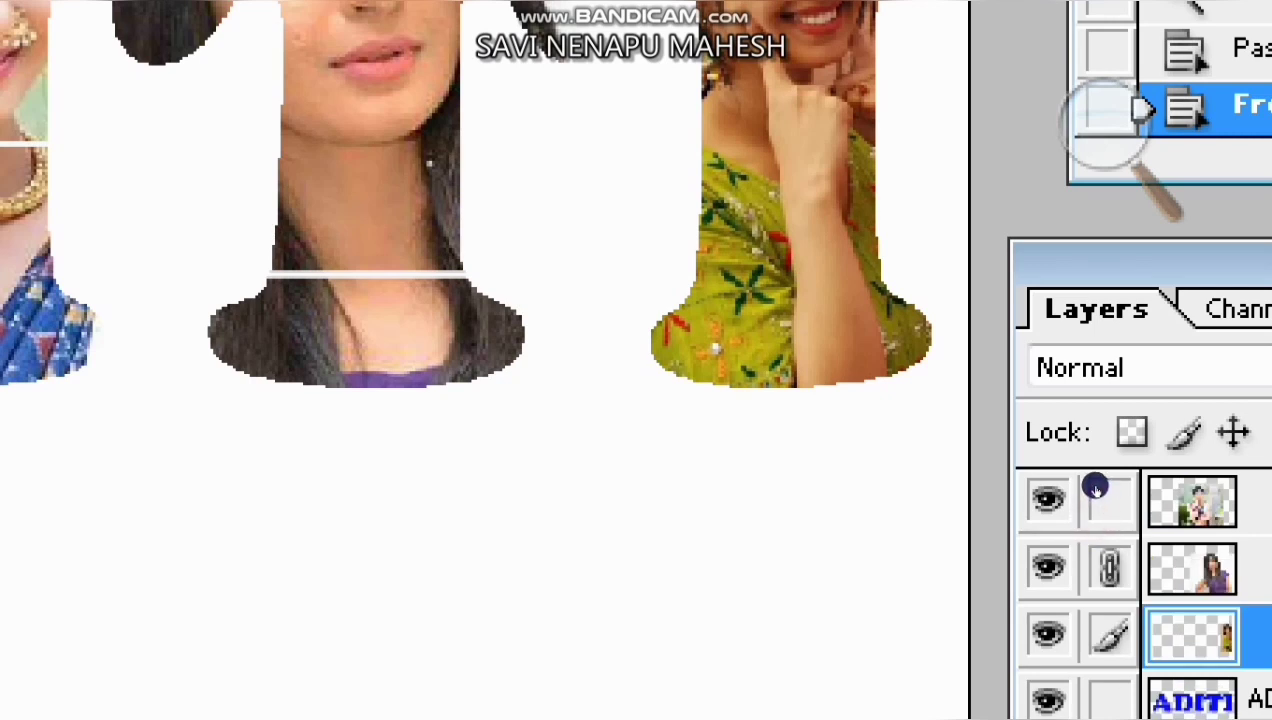
pyautogui.scroll(3, 1096, 497)
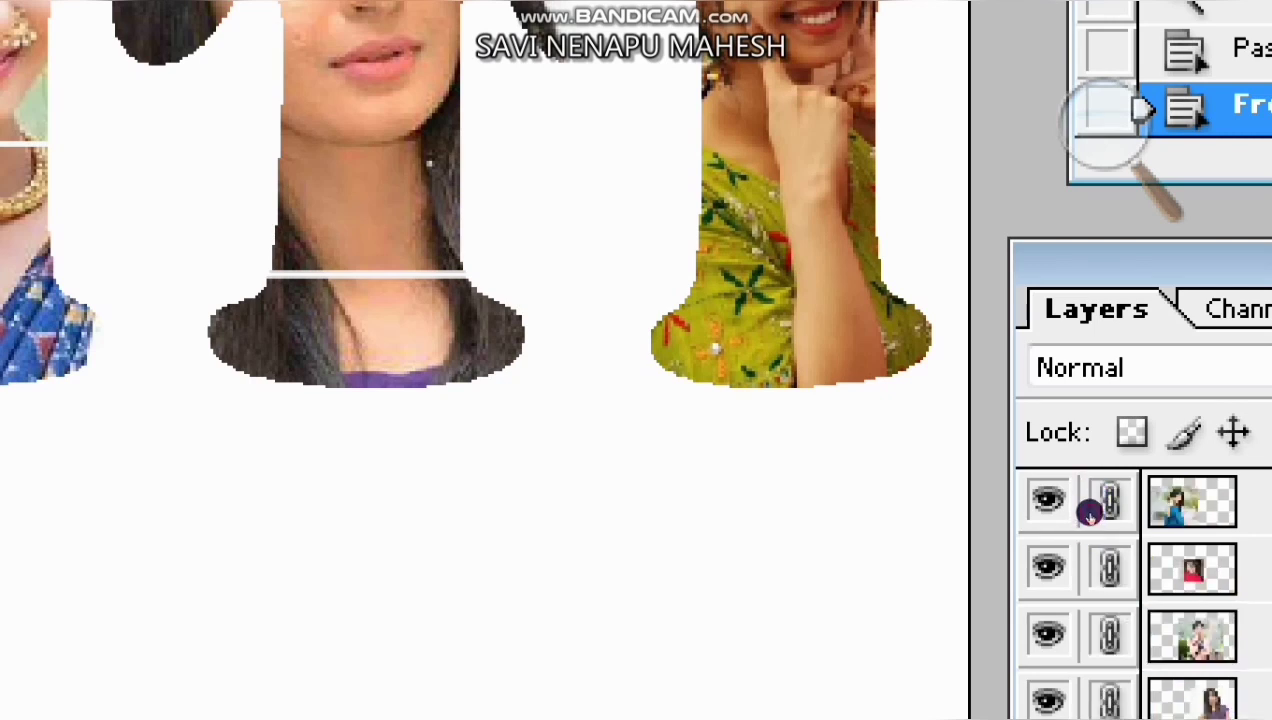
pyautogui.scroll(3, 1089, 512)
pyautogui.scroll(3, 1089, 512)
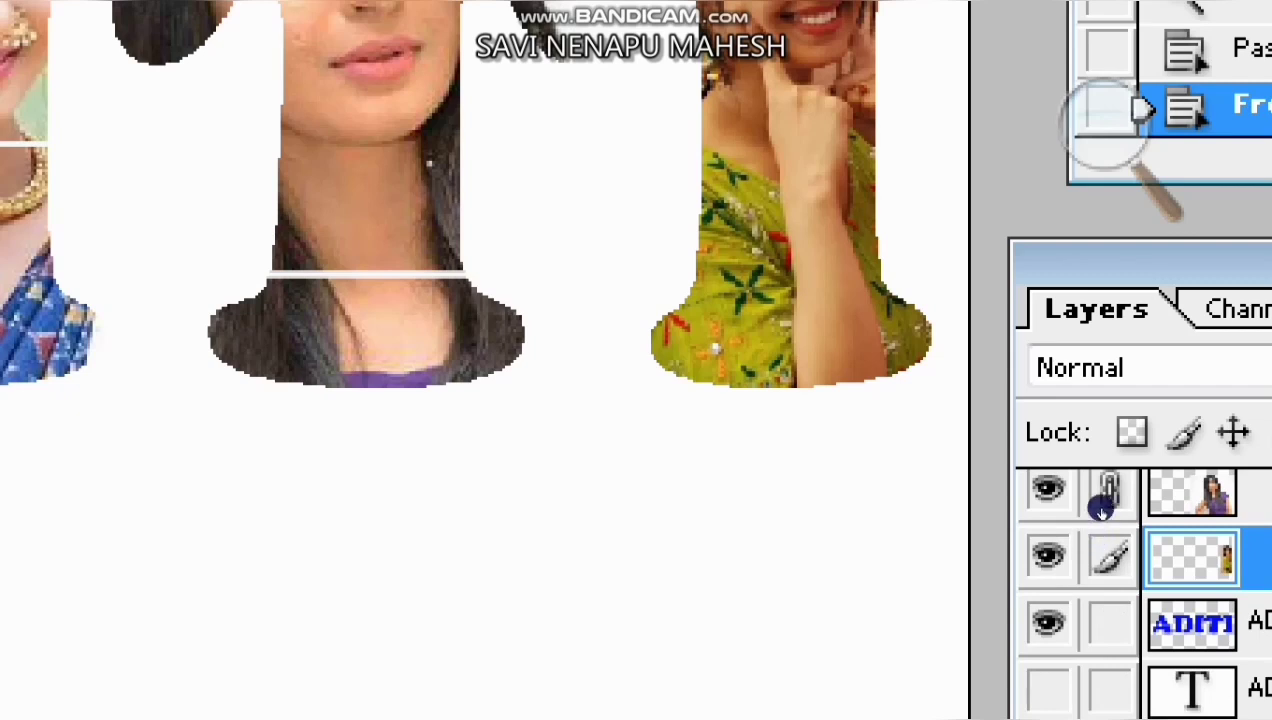
pyautogui.scroll(6, 1101, 510)
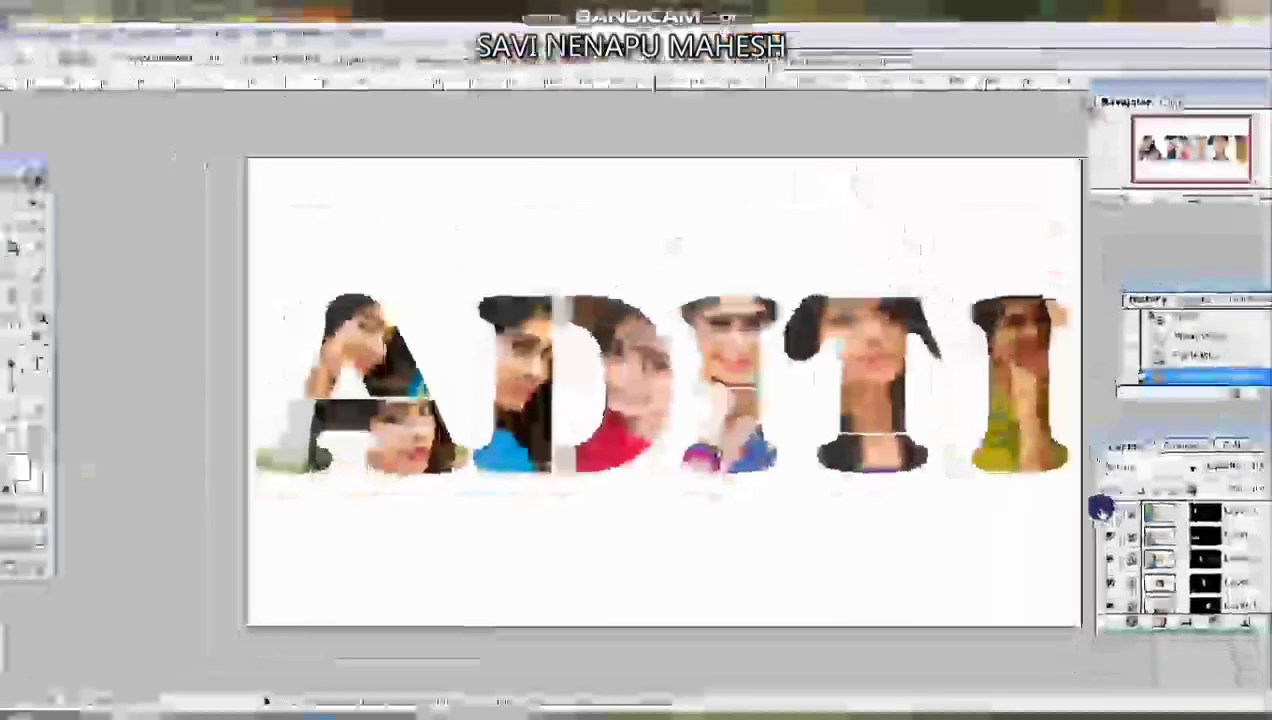
# Merge the linked photo layers into one layer and make the blue name text copy the active layer
pyautogui.scroll(-5, 1095, 530)
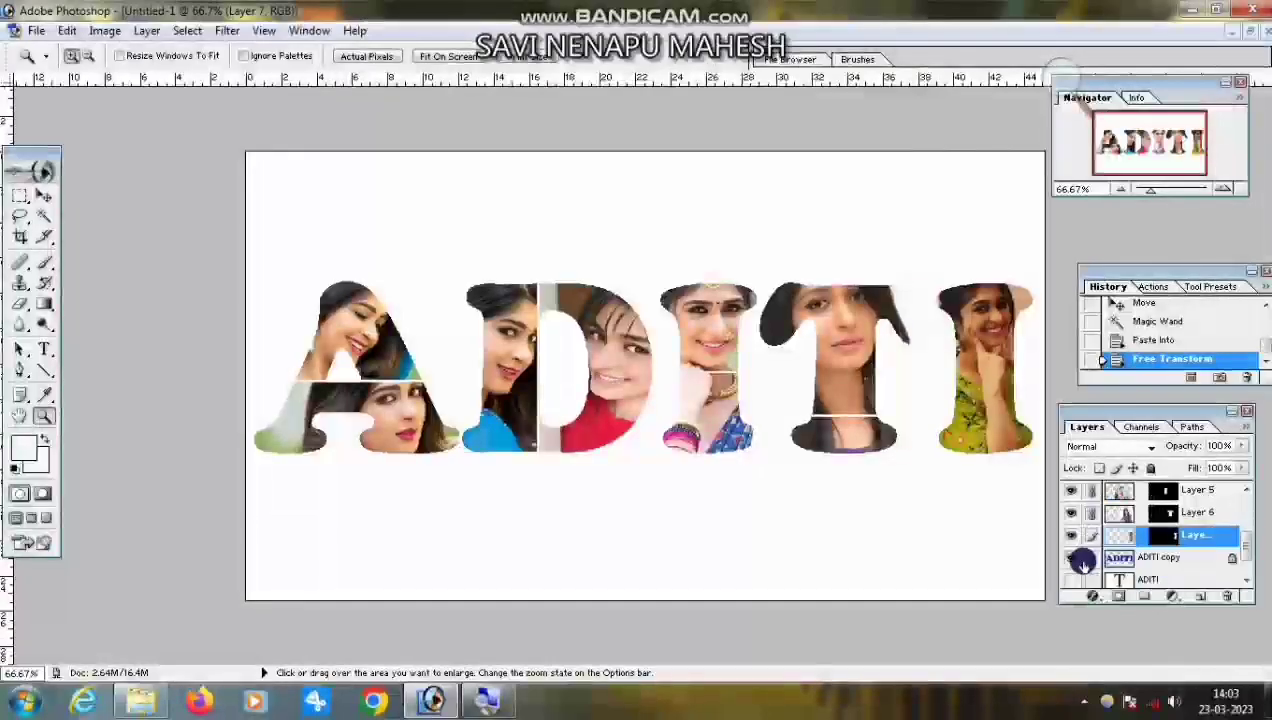
pyautogui.scroll(-1, 1085, 565)
pyautogui.scroll(2, 1085, 565)
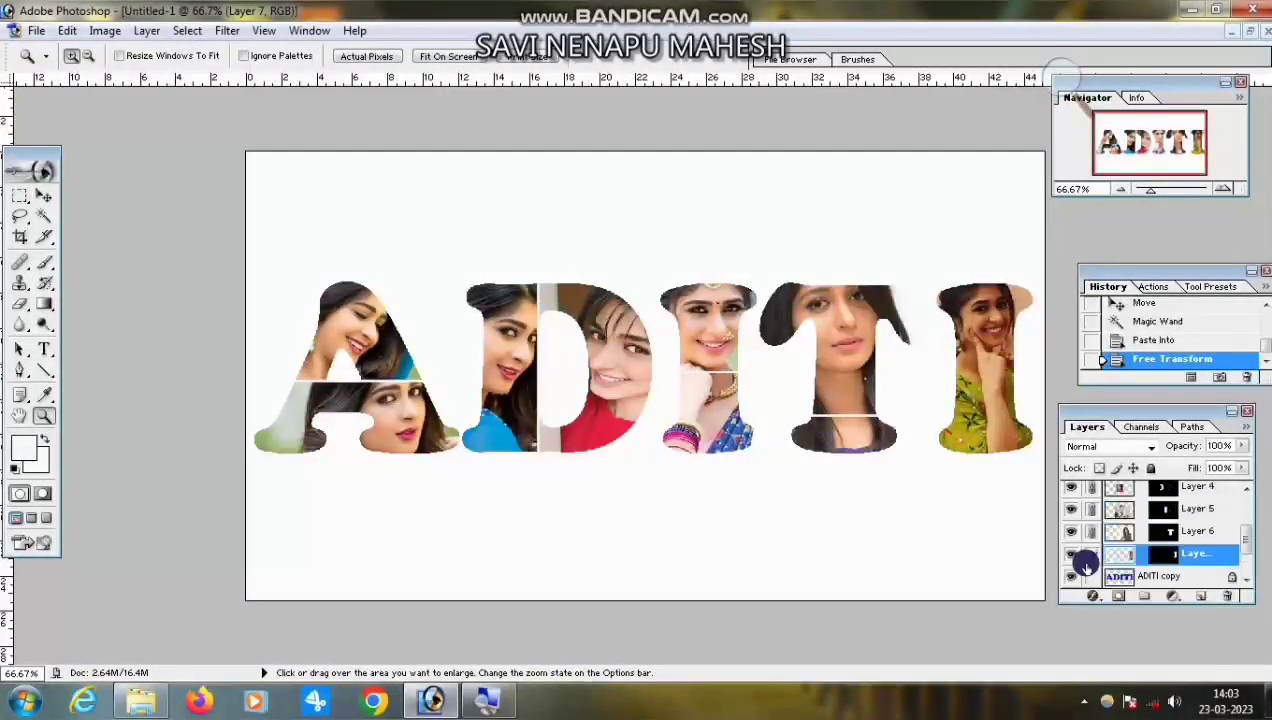
pyautogui.hotkey('ctrl', 'e')
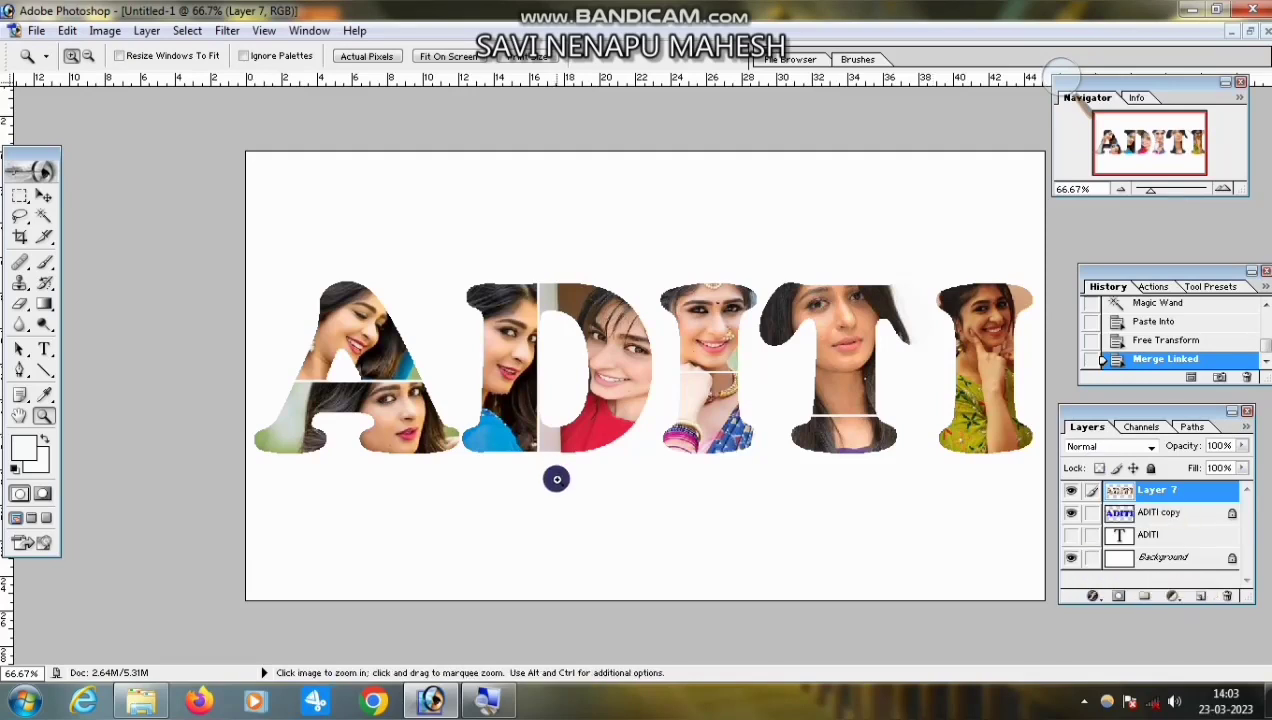
pyautogui.doubleClick(1145, 516)
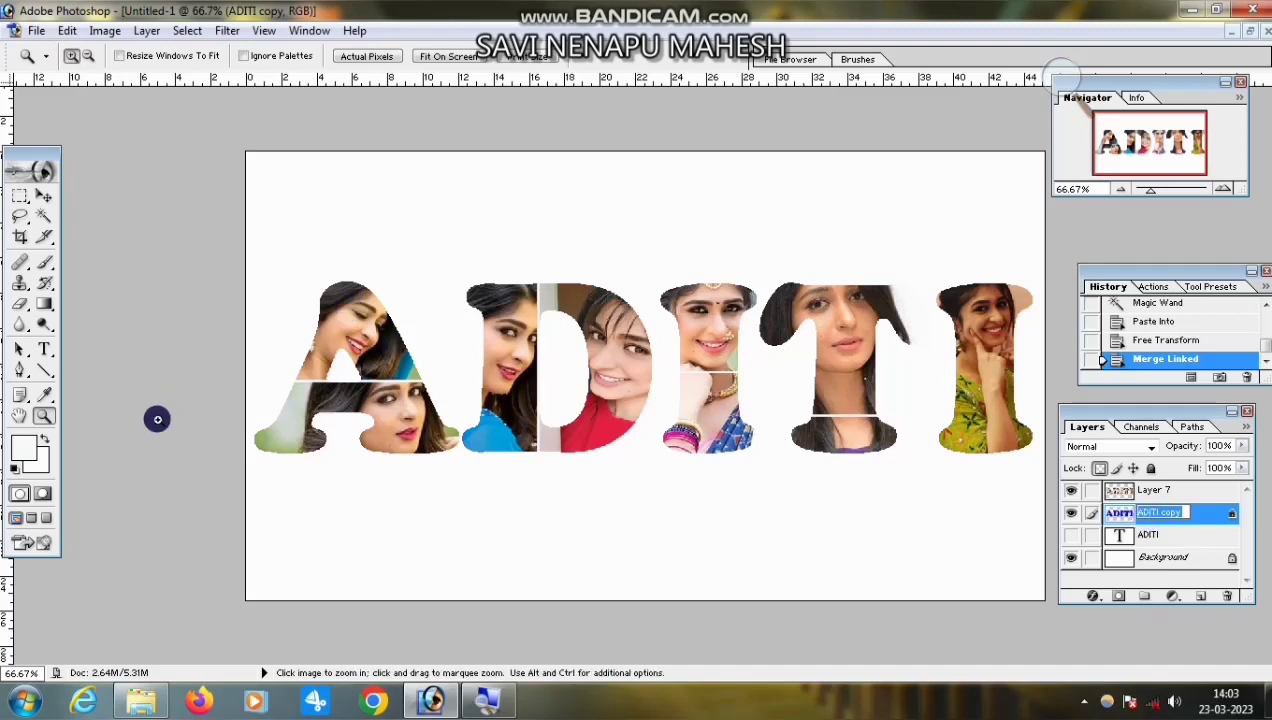
pyautogui.click(47, 415)
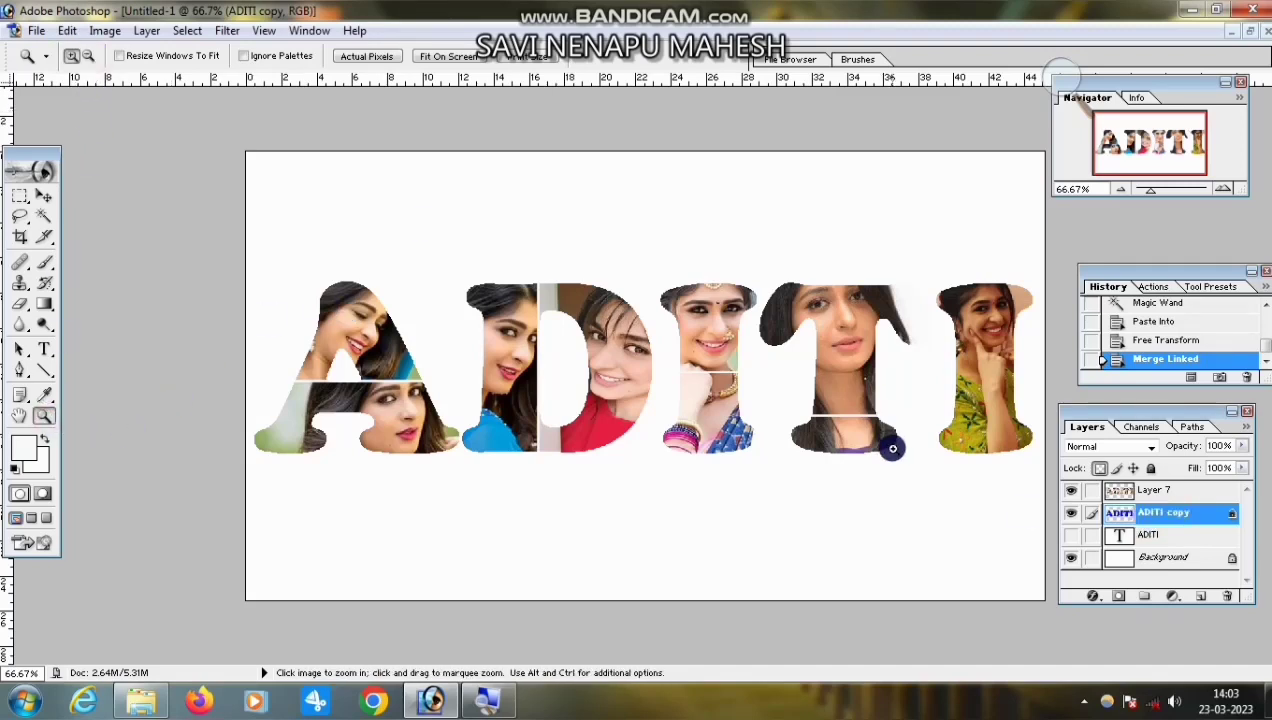
pyautogui.press('super')
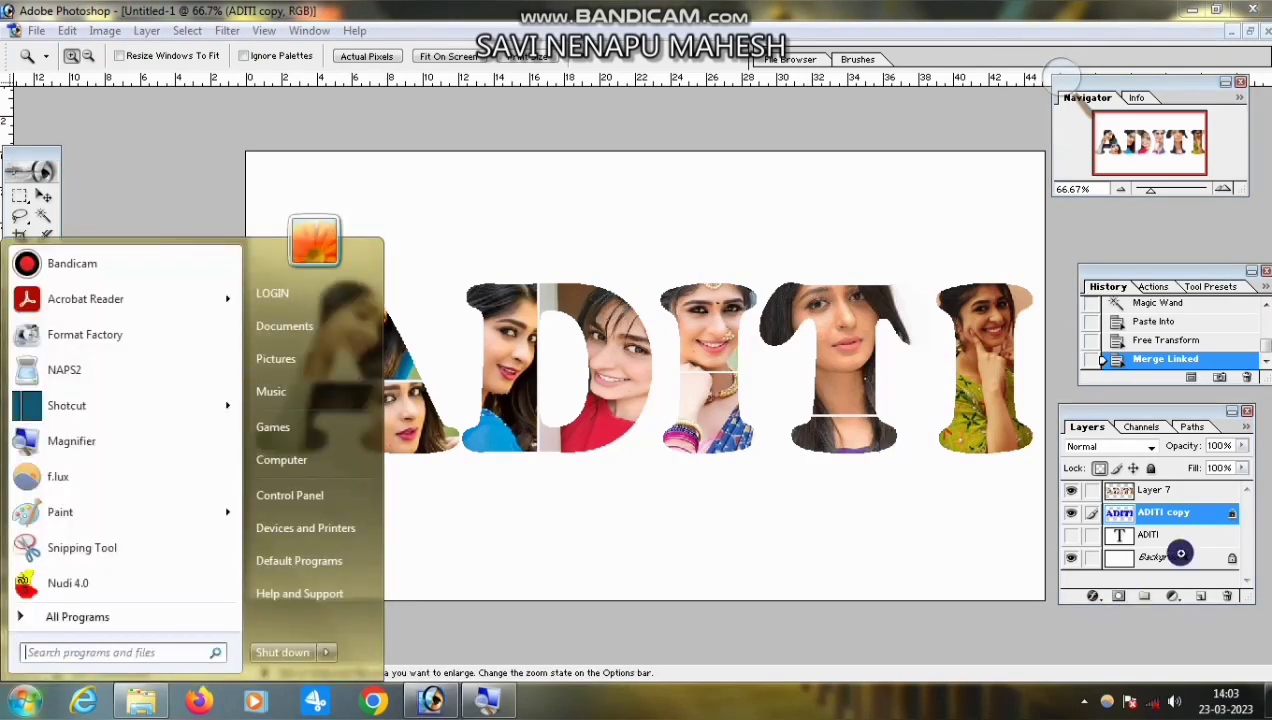
pyautogui.press('super+plus')
pyautogui.press('super+plus')
pyautogui.press('super+plus')
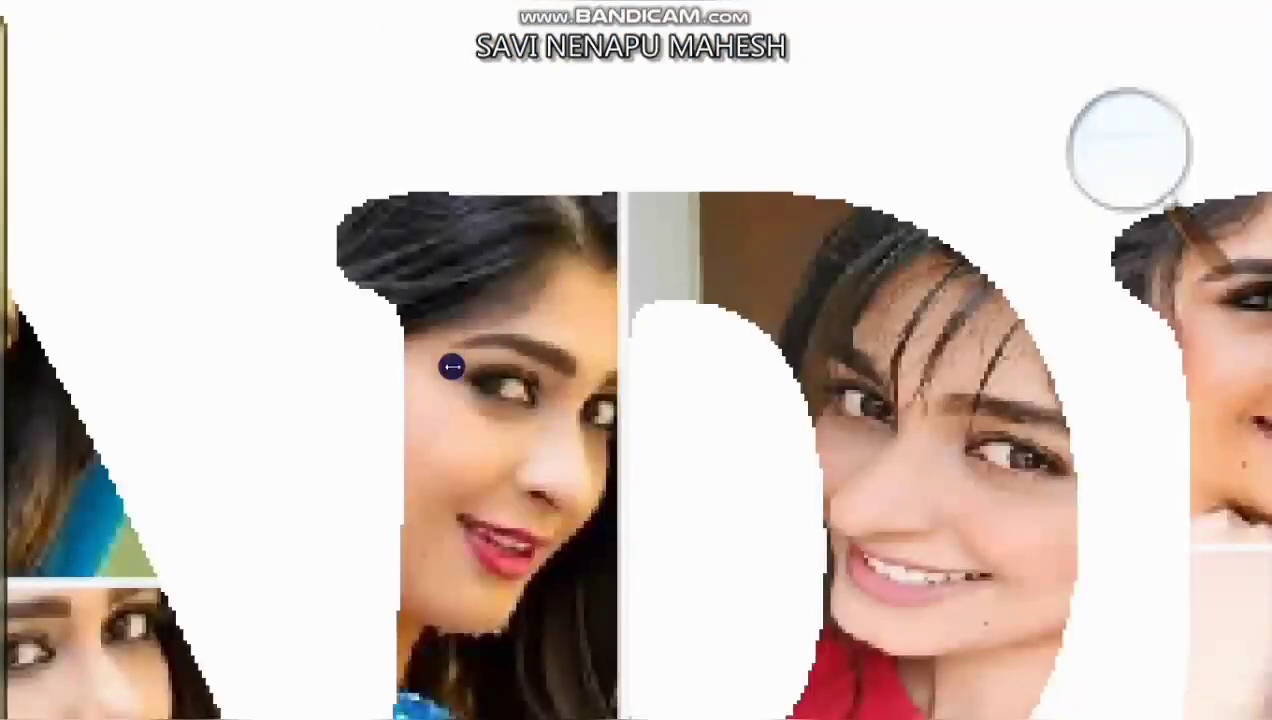
pyautogui.press('super+minus')
pyautogui.press('super+minus')
pyautogui.press('super+minus')
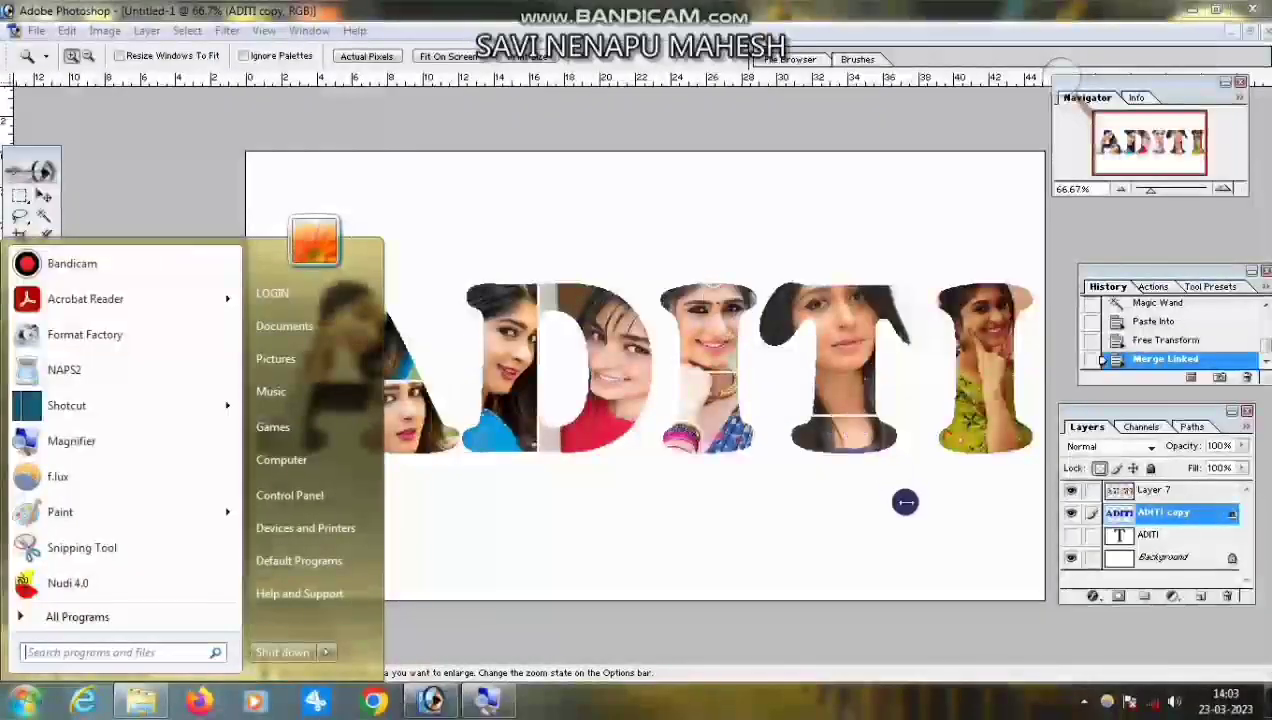
# Open the blending options of the blue name text copy layer and enable a Stroke effect
pyautogui.click(1158, 520)
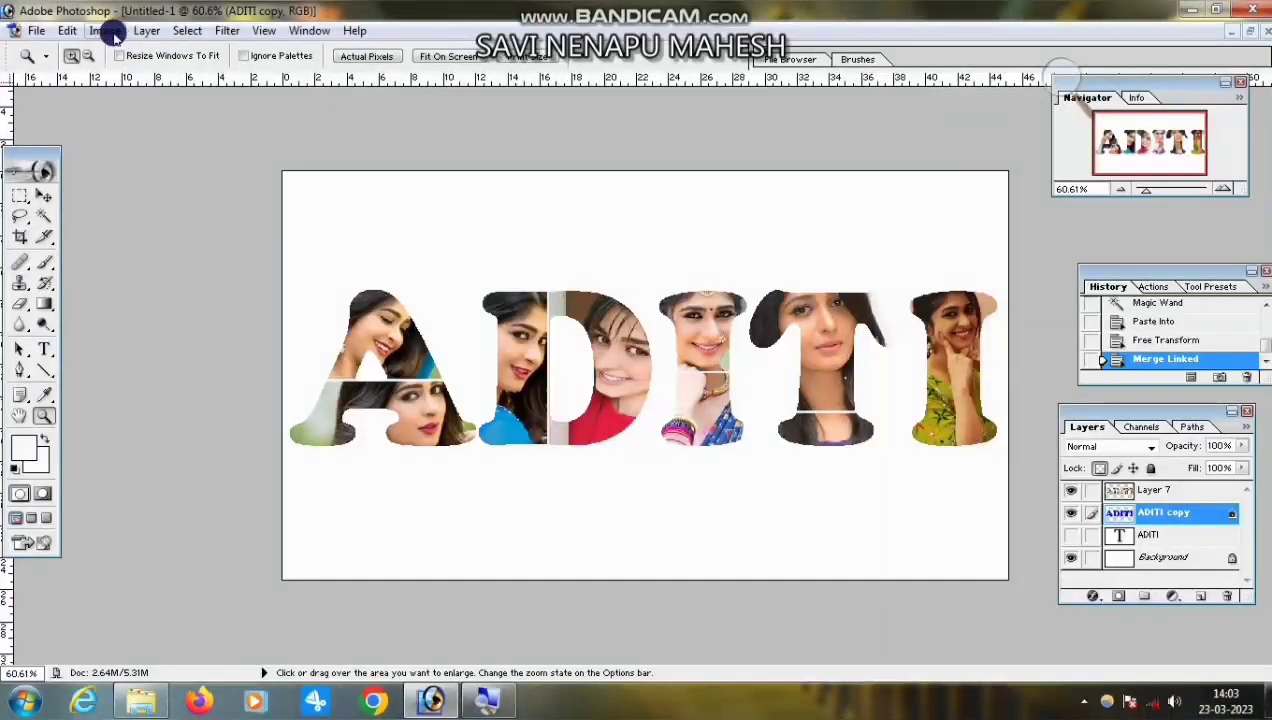
pyautogui.click(142, 31)
pyautogui.moveTo(195, 145)
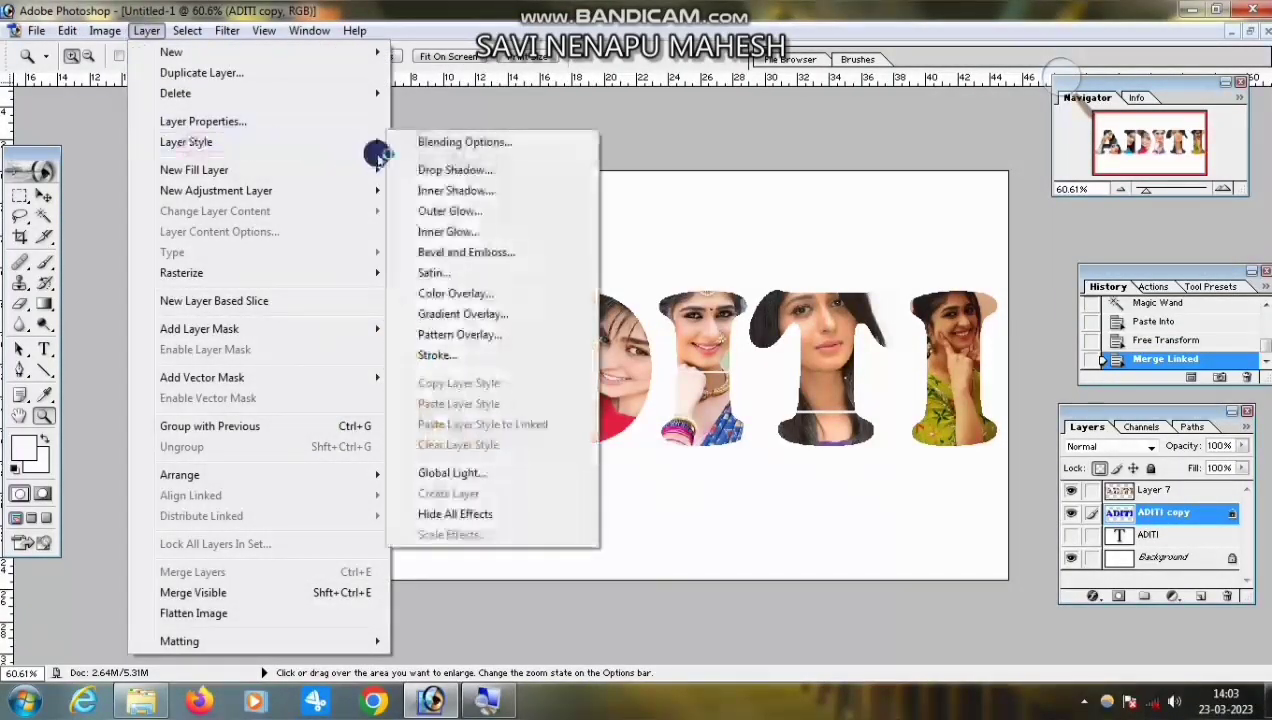
pyautogui.click(428, 142)
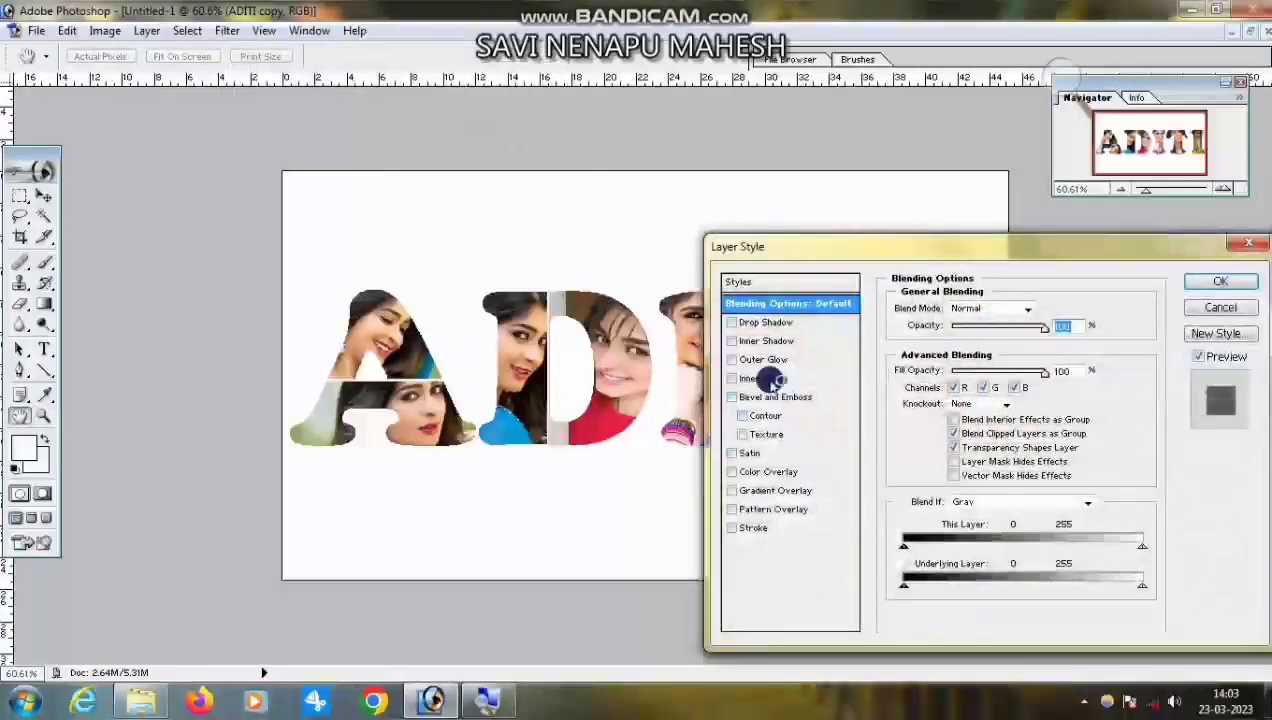
pyautogui.click(748, 527)
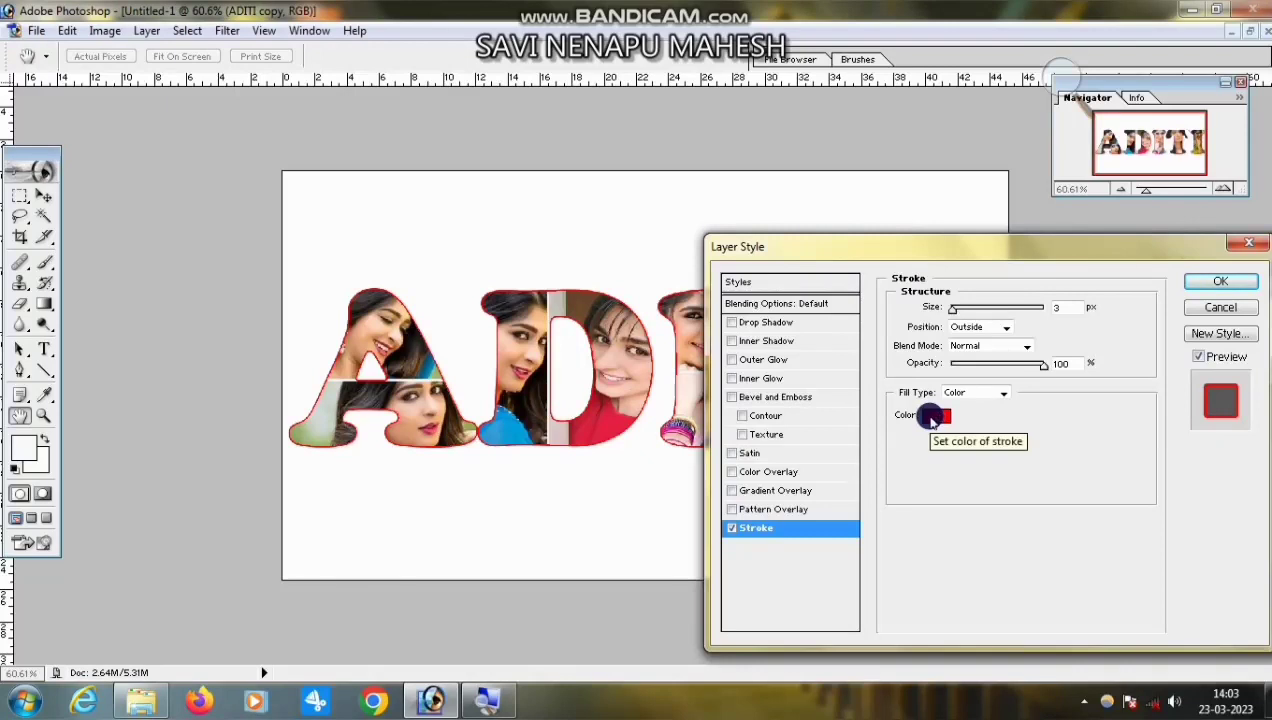
pyautogui.moveTo(935, 255); pyautogui.dragTo(933, 390)
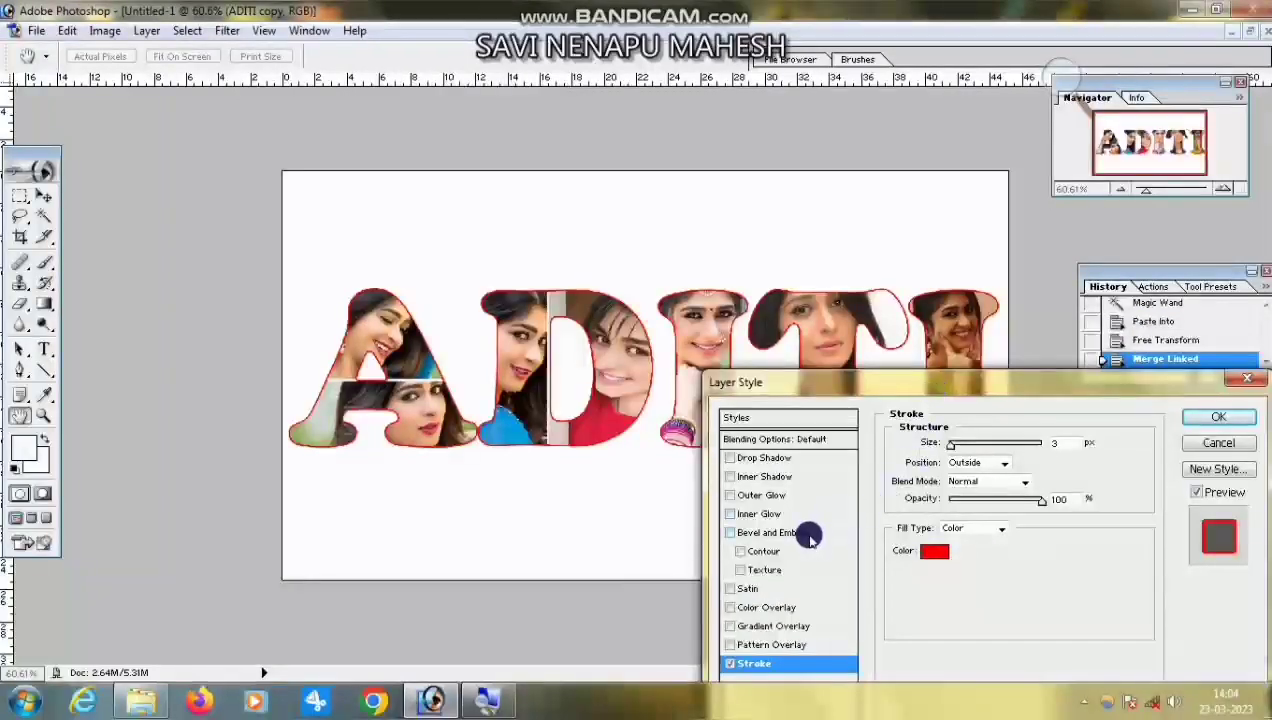
# Change the stroke color of the name text to magenta
pyautogui.click(936, 551)
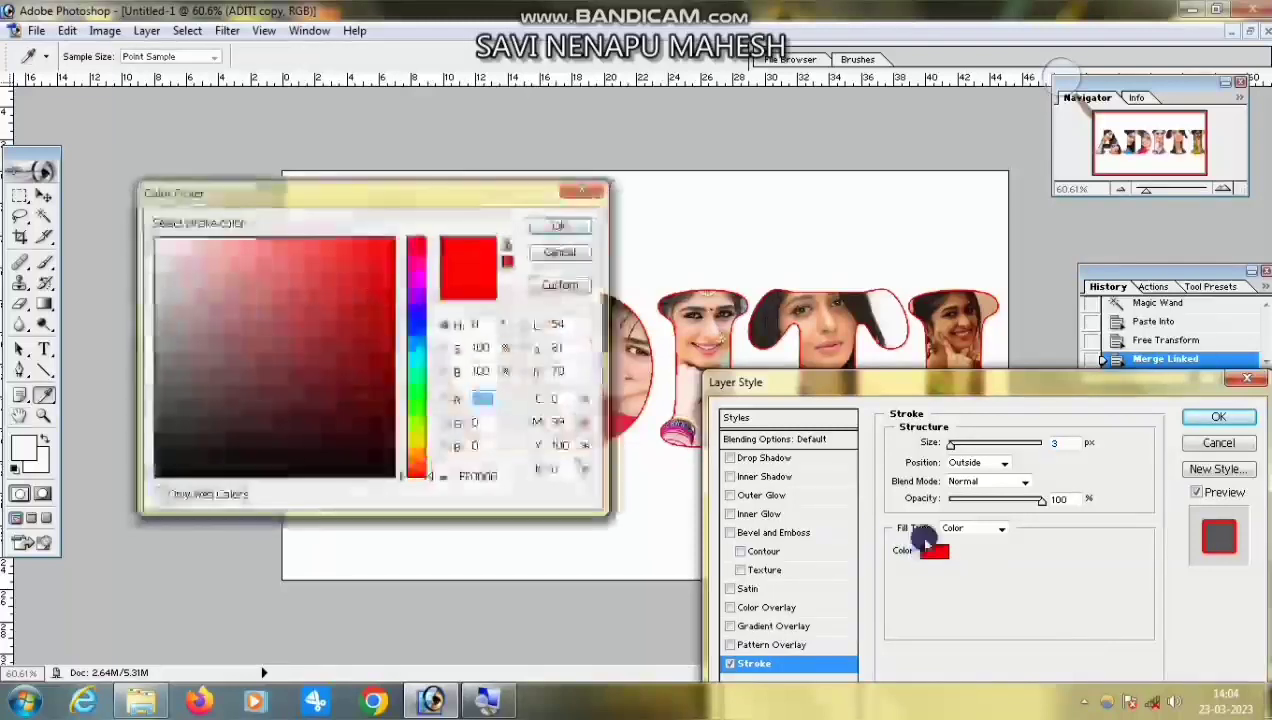
pyautogui.click(416, 362)
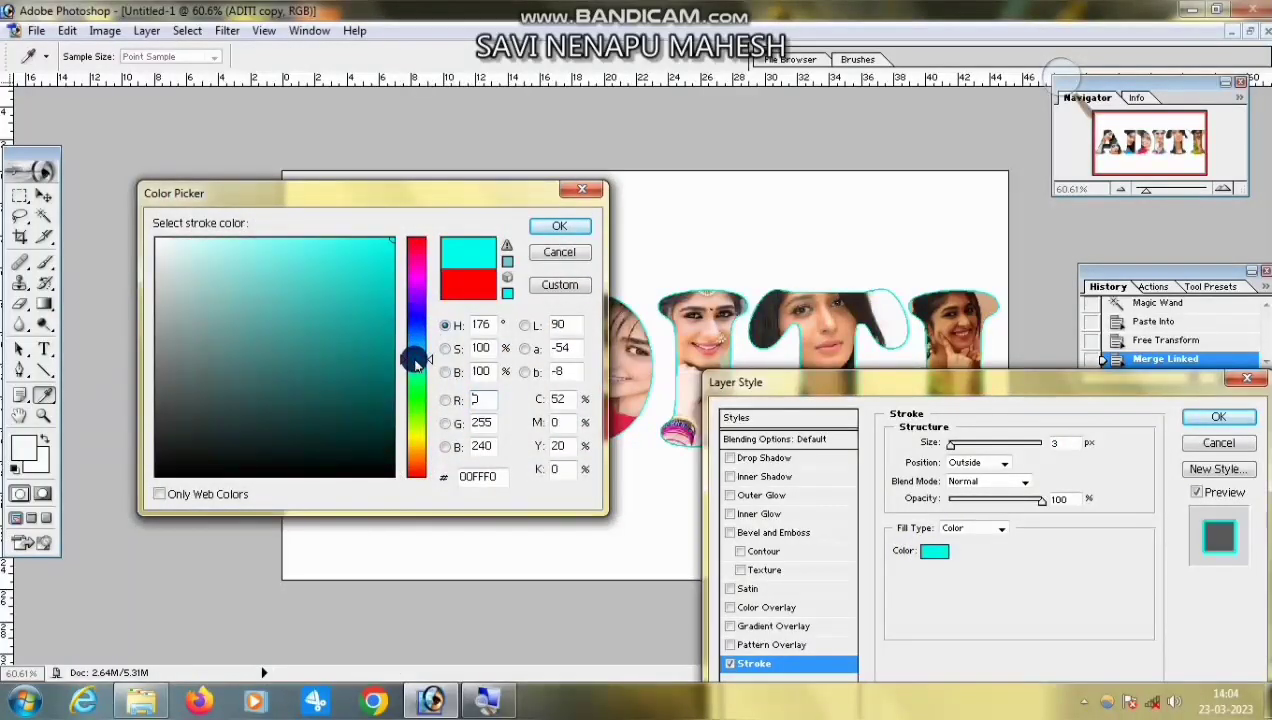
pyautogui.click(416, 327)
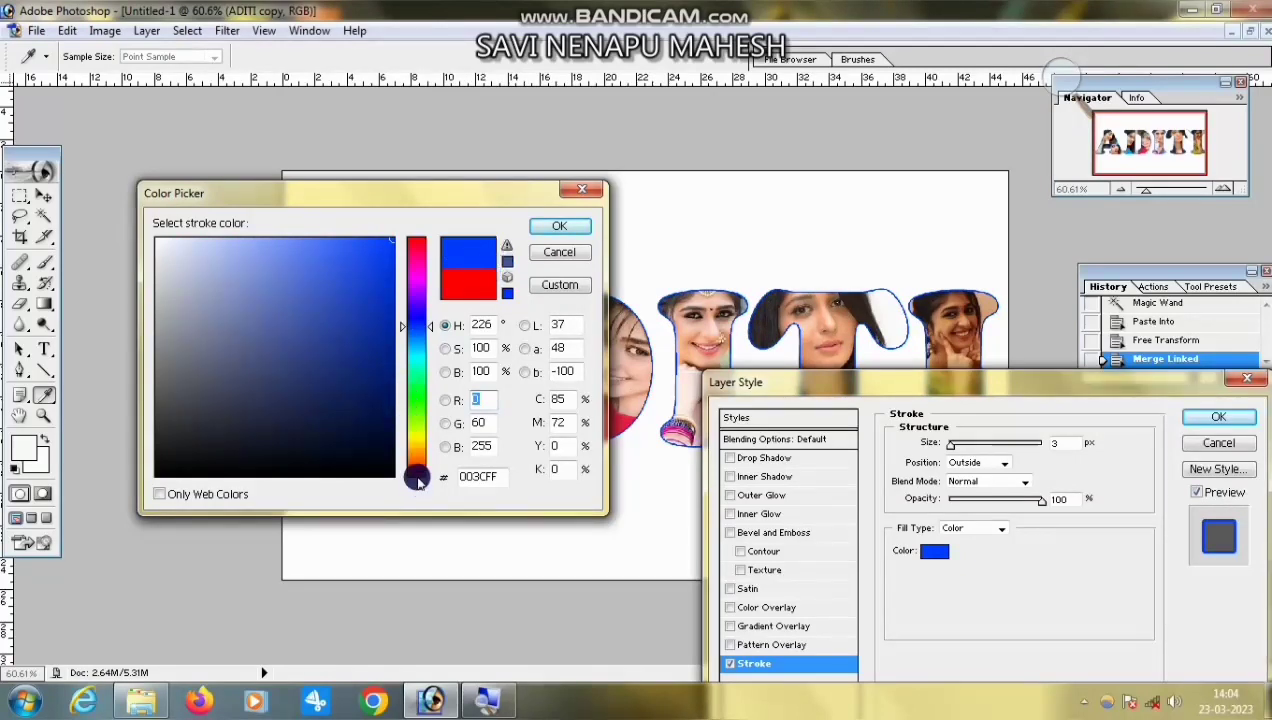
pyautogui.click(417, 477)
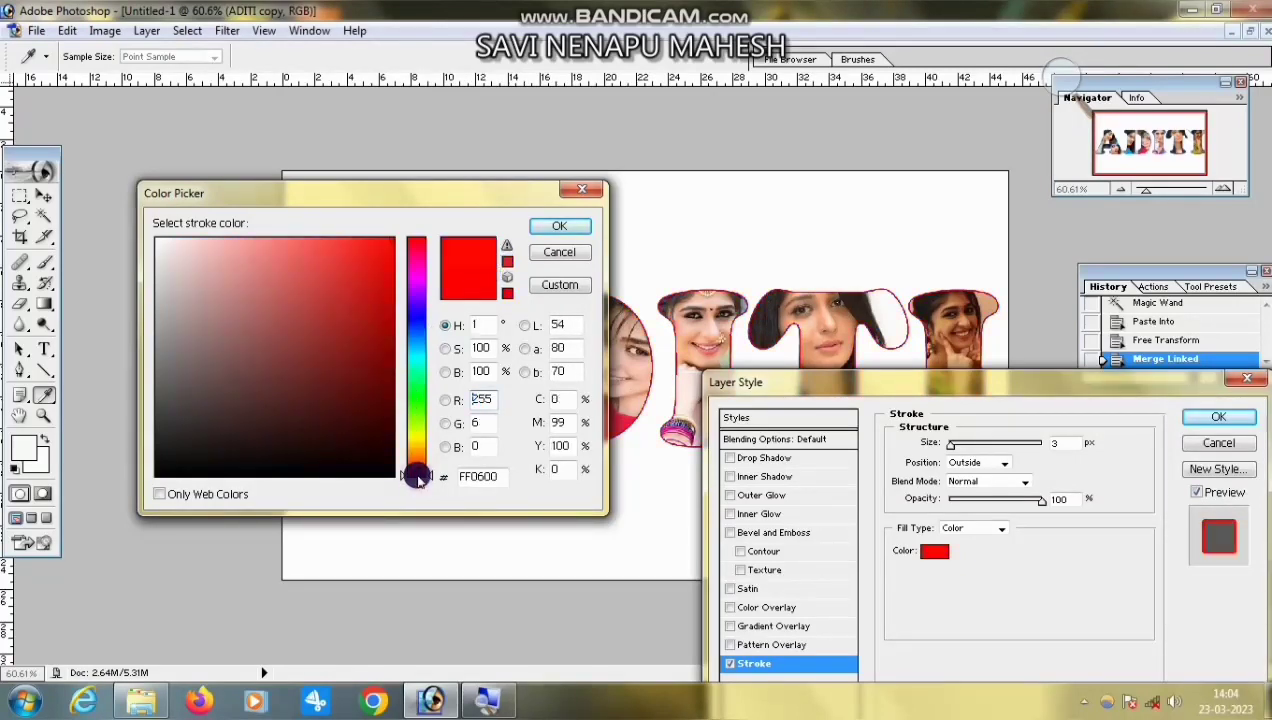
pyautogui.click(416, 285)
pyautogui.click(559, 226)
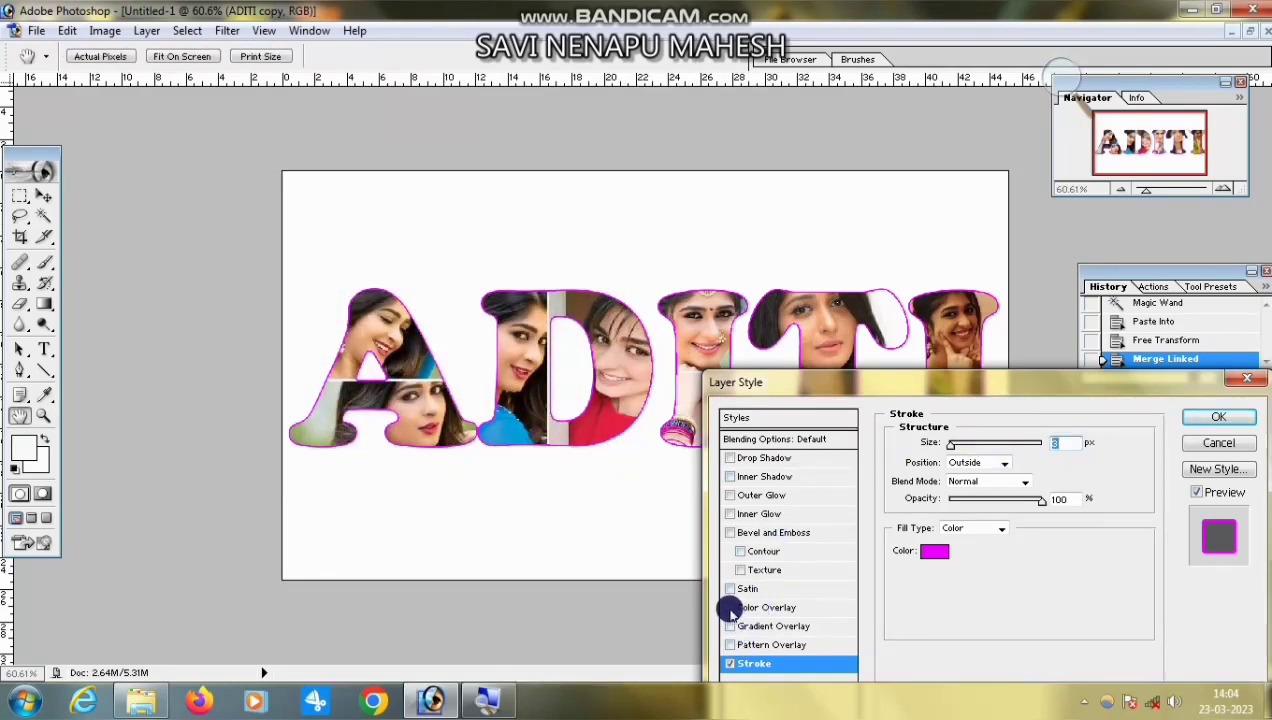
# Enable Drop Shadow and Inner Shadow, set the stroke size to 5 px, and apply the layer style
pyautogui.click(732, 458)
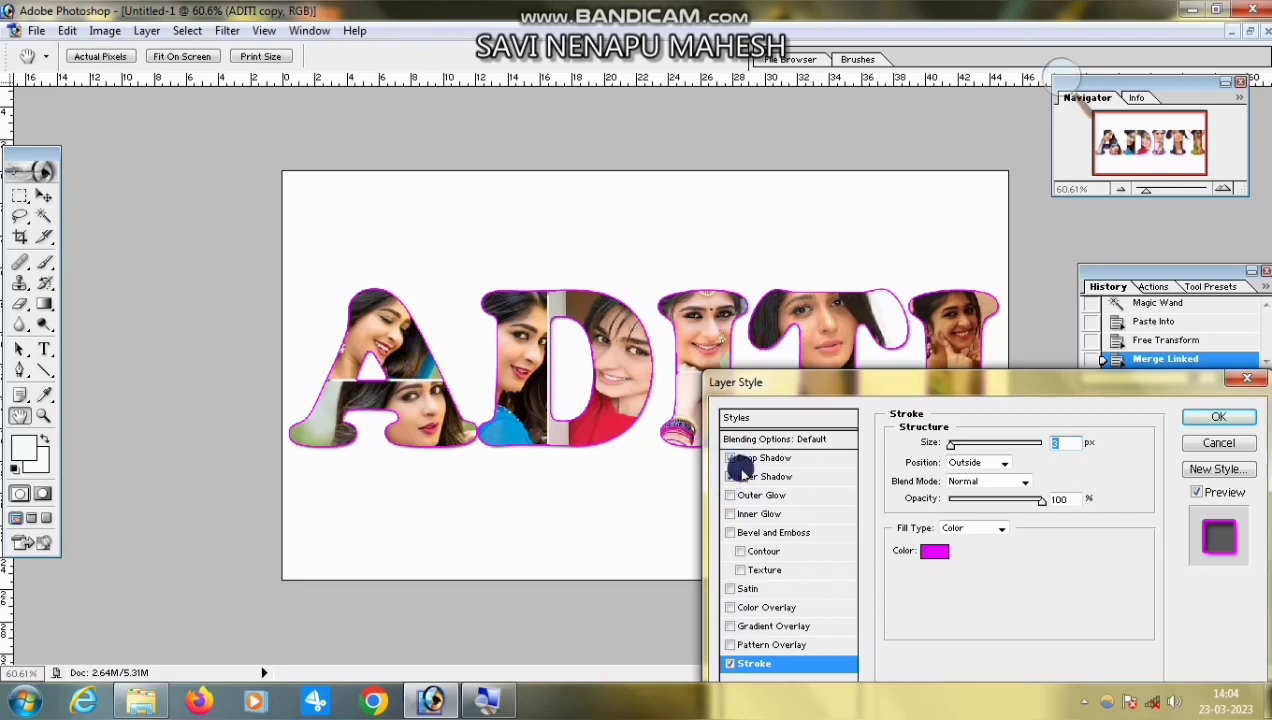
pyautogui.moveTo(950, 445); pyautogui.dragTo(955, 447)
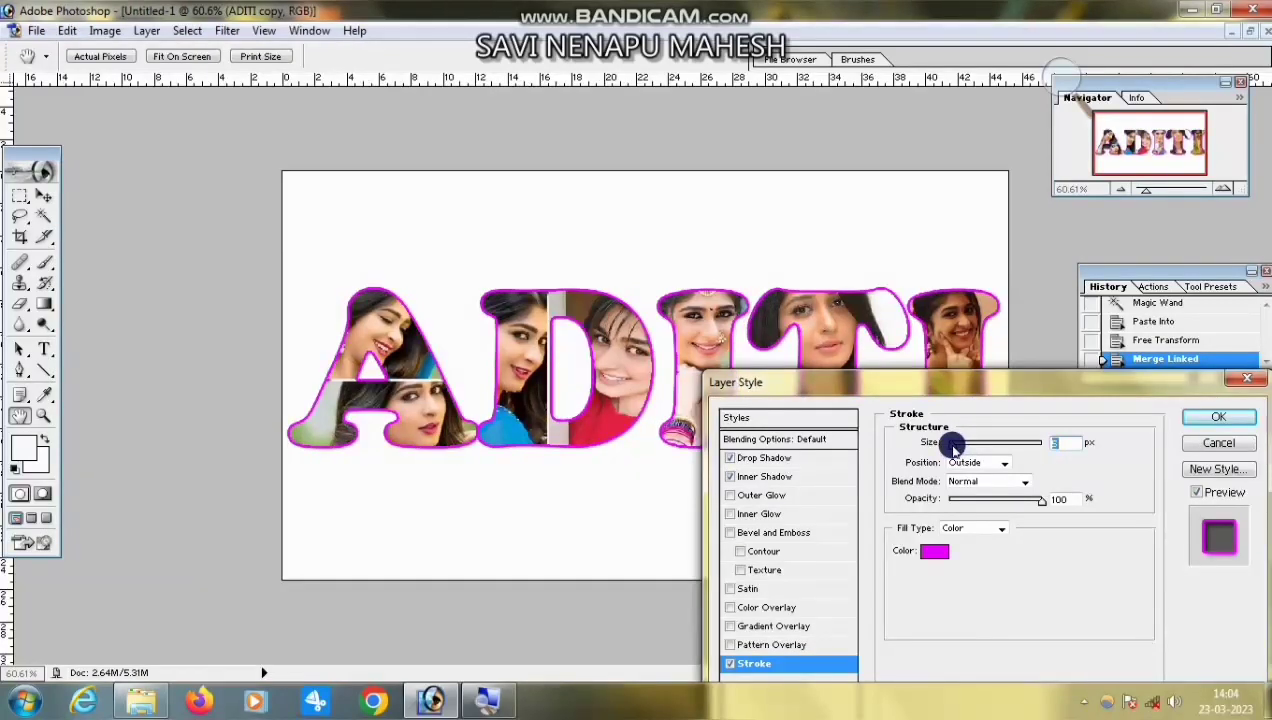
pyautogui.click(1216, 416)
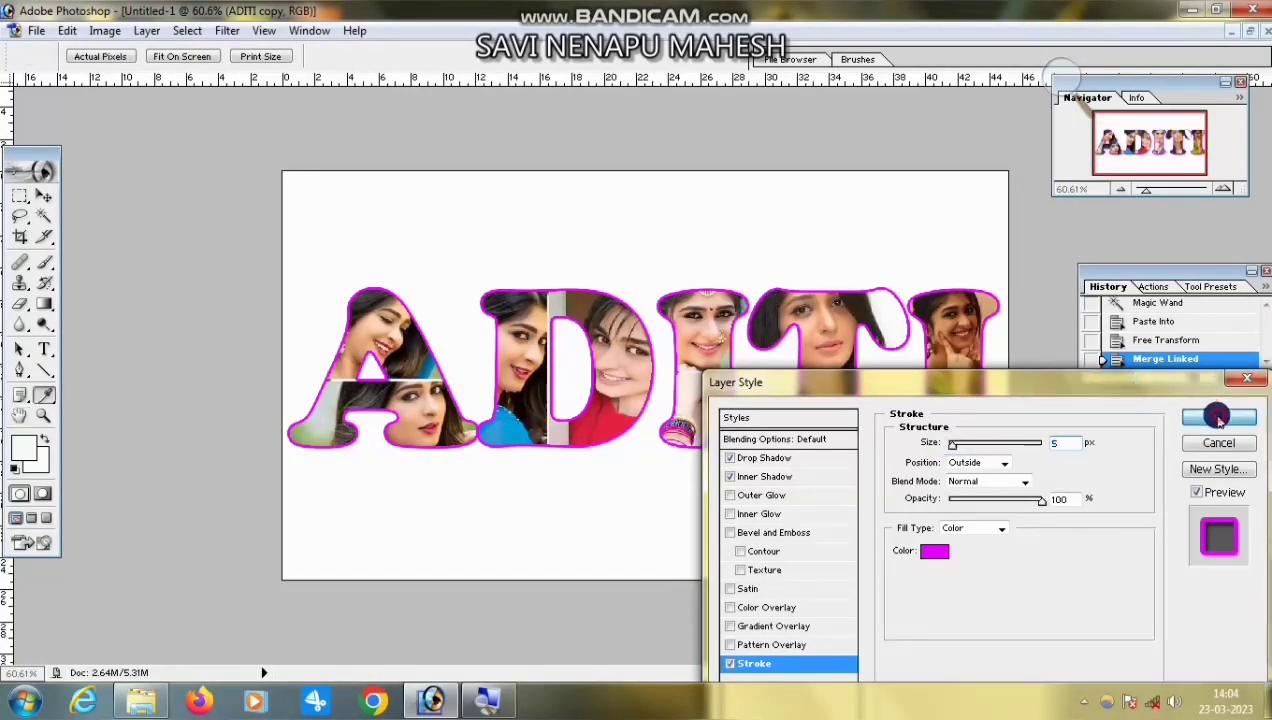
pyautogui.press('z')
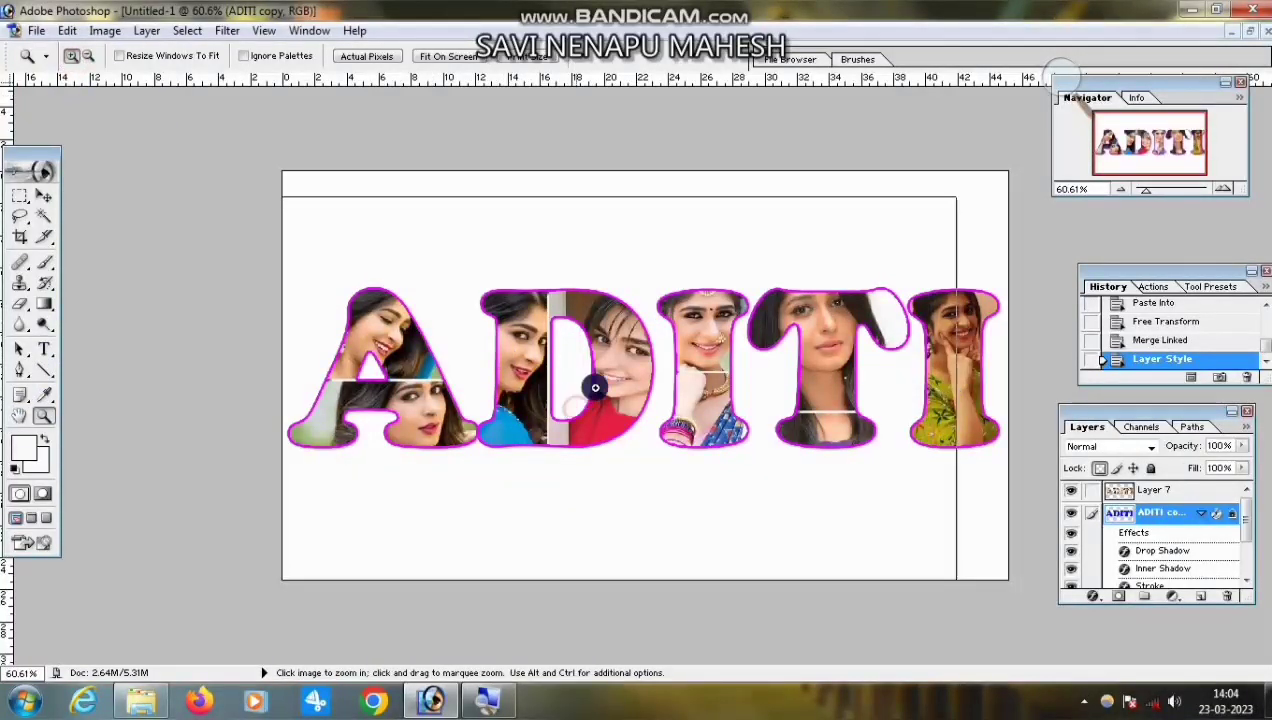
pyautogui.click(592, 383)
pyautogui.scroll(2, 598, 383)
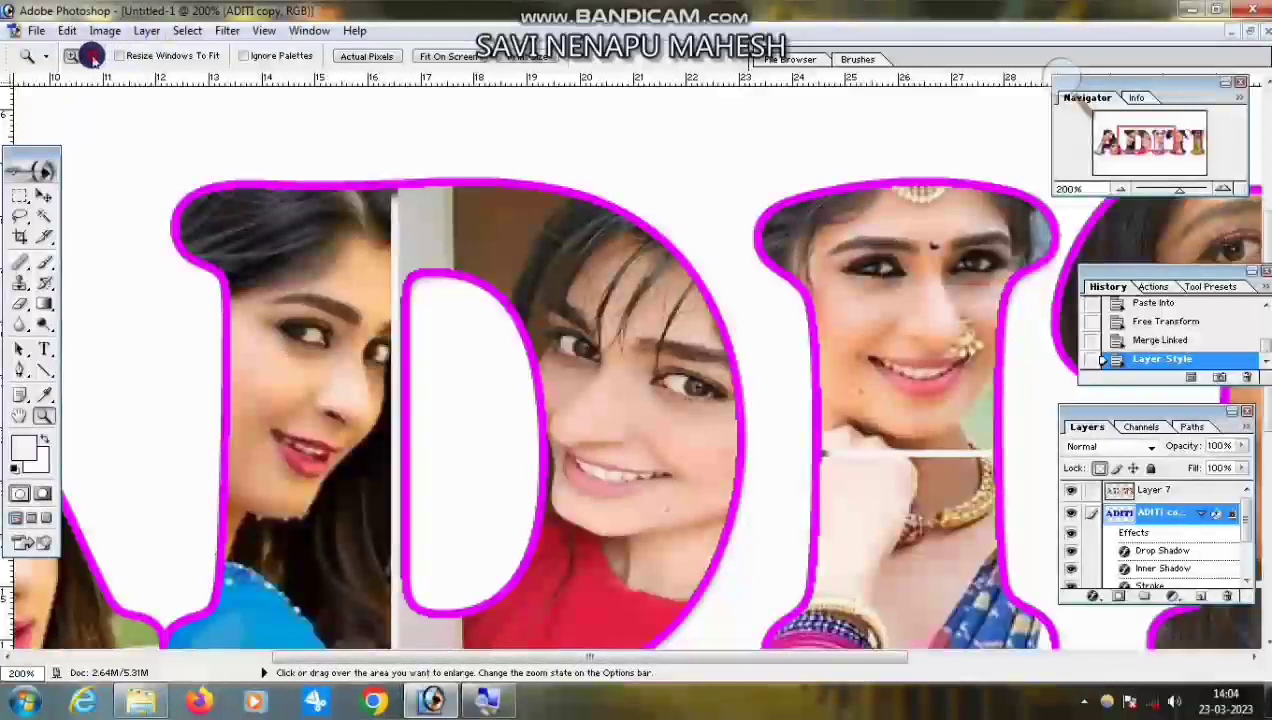
pyautogui.click(90, 56)
pyautogui.click(588, 367)
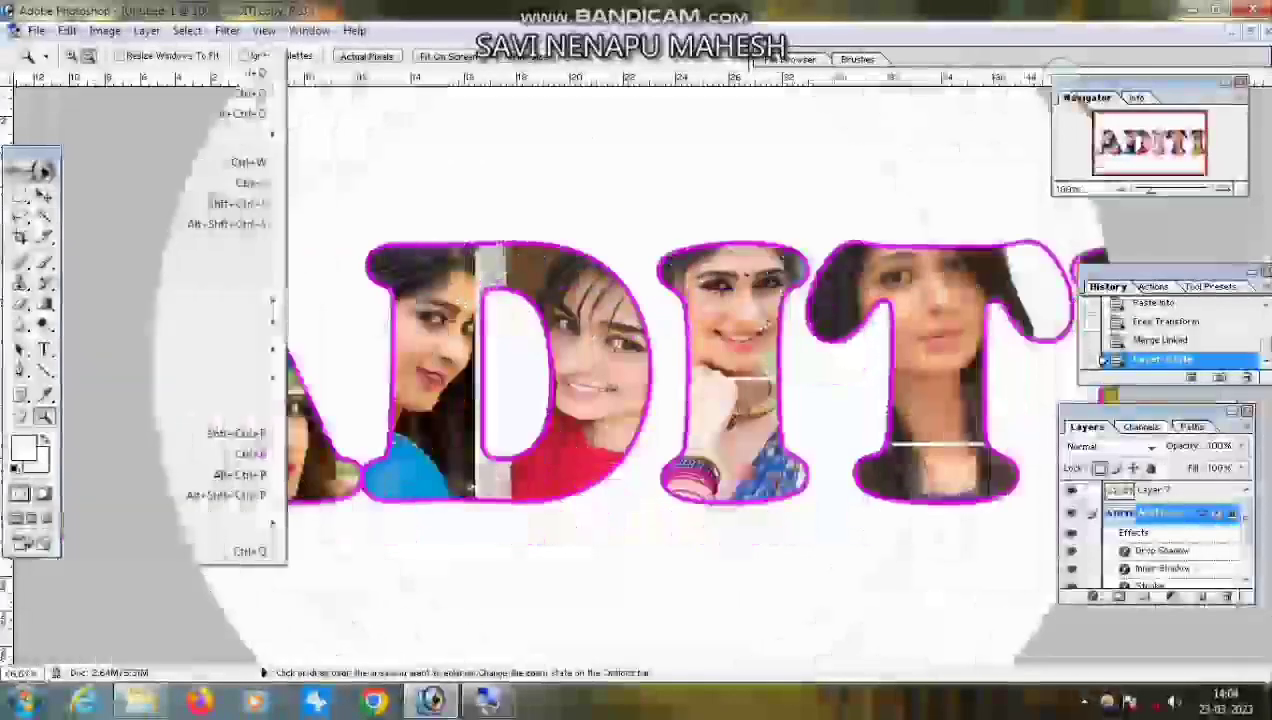
# Save a PNG copy to the Desktop as Untitled-1 copy.png, replacing the existing file, with interlace set to None
pyautogui.hotkey('ctrl', 'shift', 's')
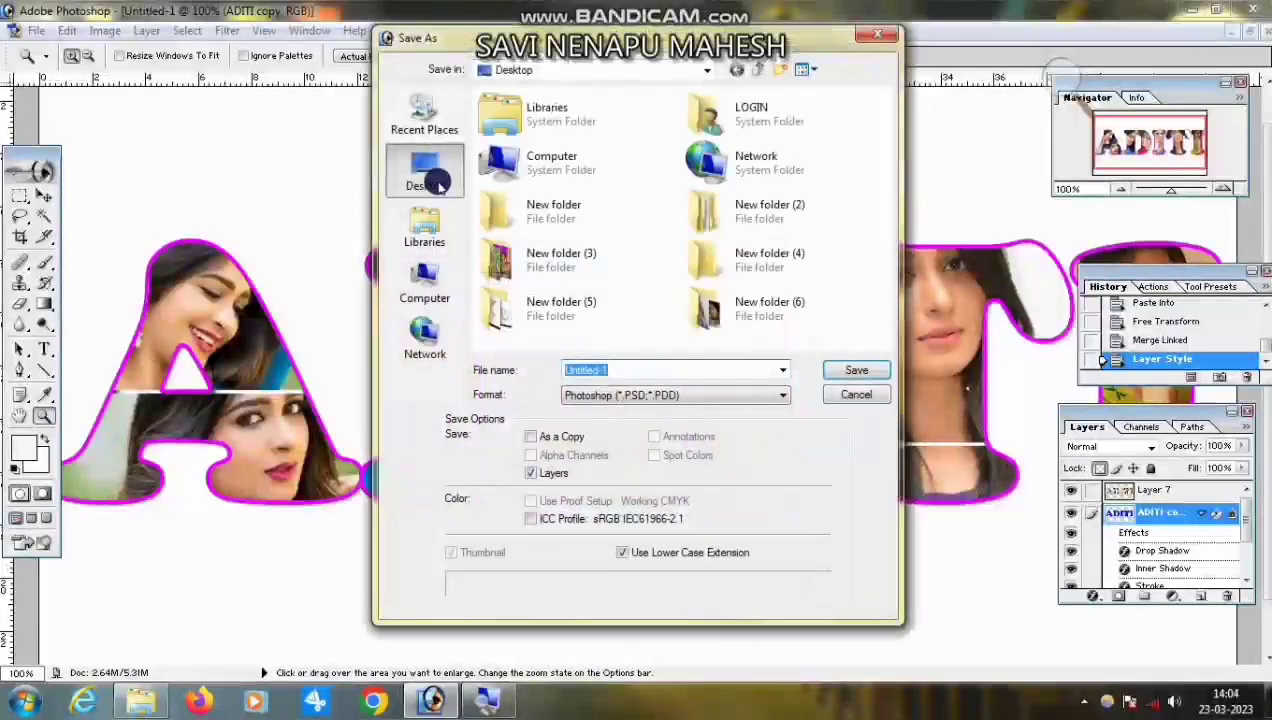
pyautogui.click(600, 395)
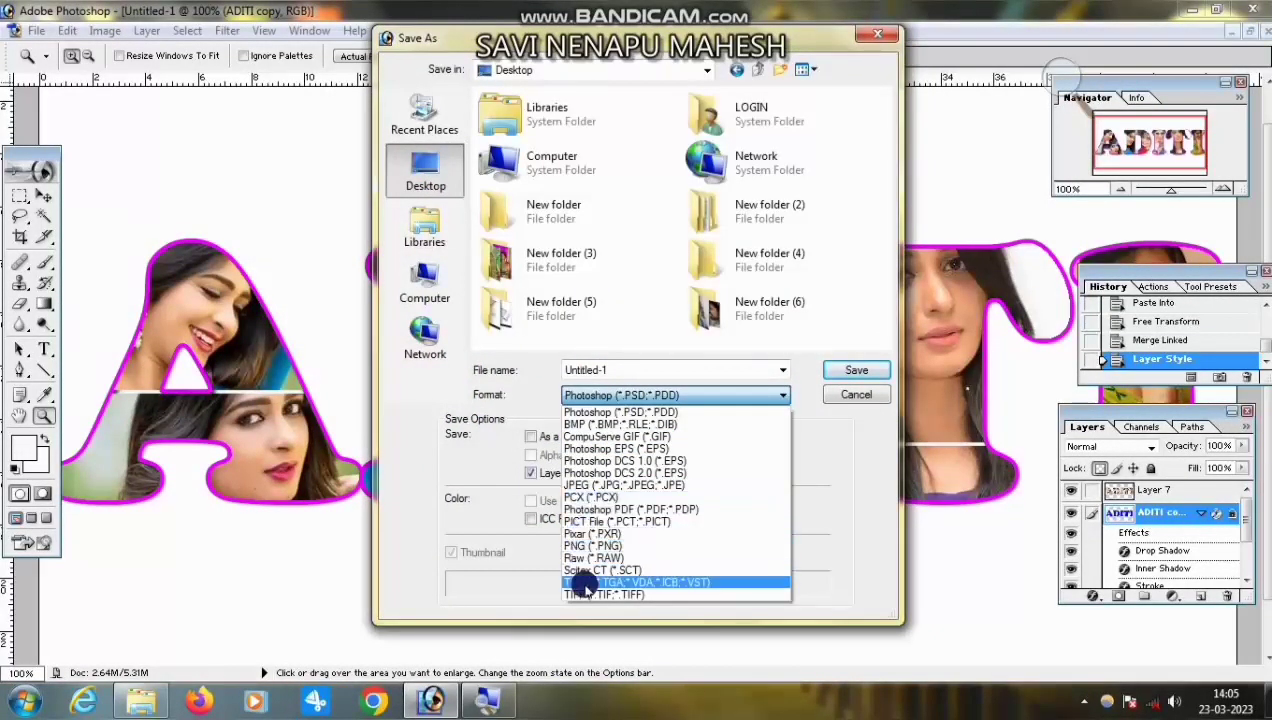
pyautogui.click(590, 546)
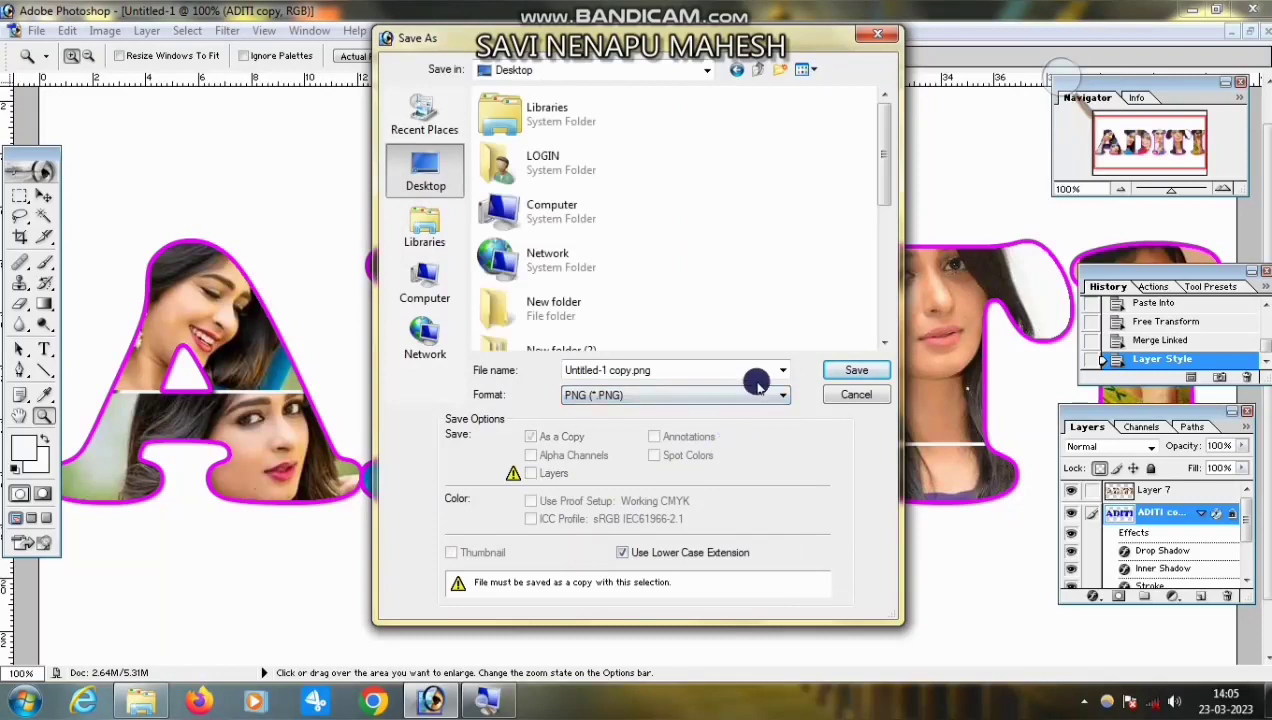
pyautogui.click(829, 372)
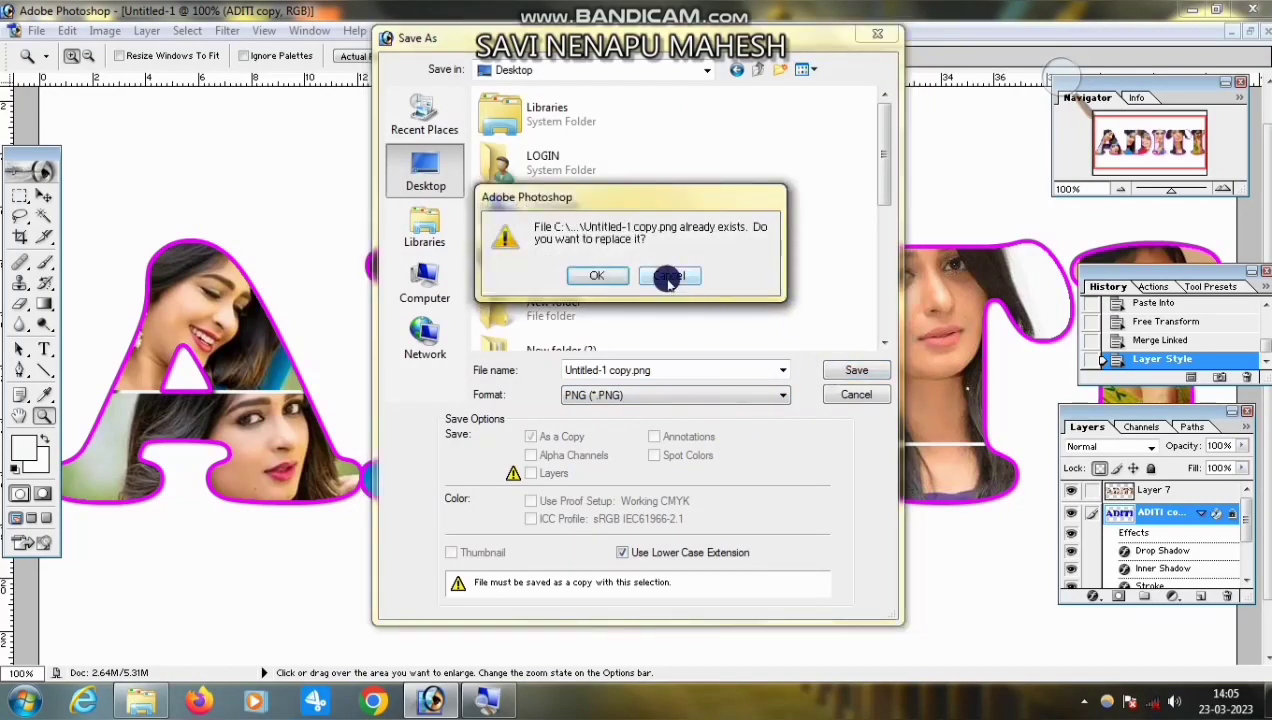
pyautogui.click(596, 275)
pyautogui.click(677, 332)
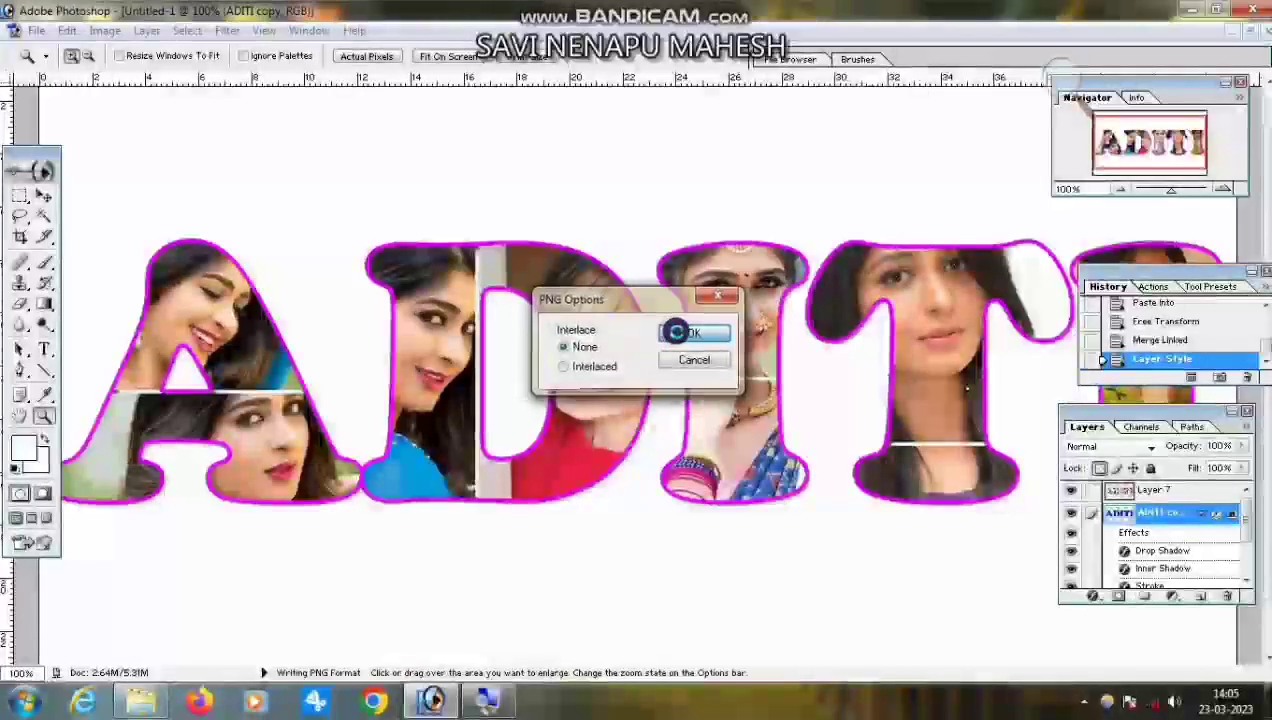